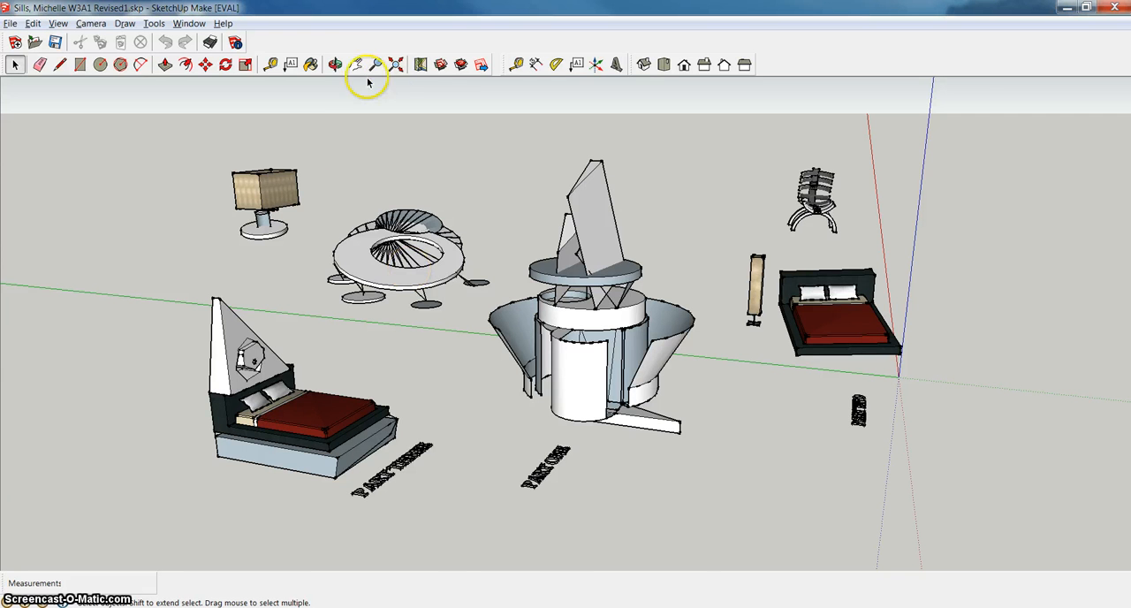
Examine the round table, its disc feet and the nearby lamp pieces from several angles.
{"action": "left_click", "coordinate": [336, 63]}
{"action": "left_click_drag", "start_coordinate": [265, 237], "coordinate": [151, 286]}
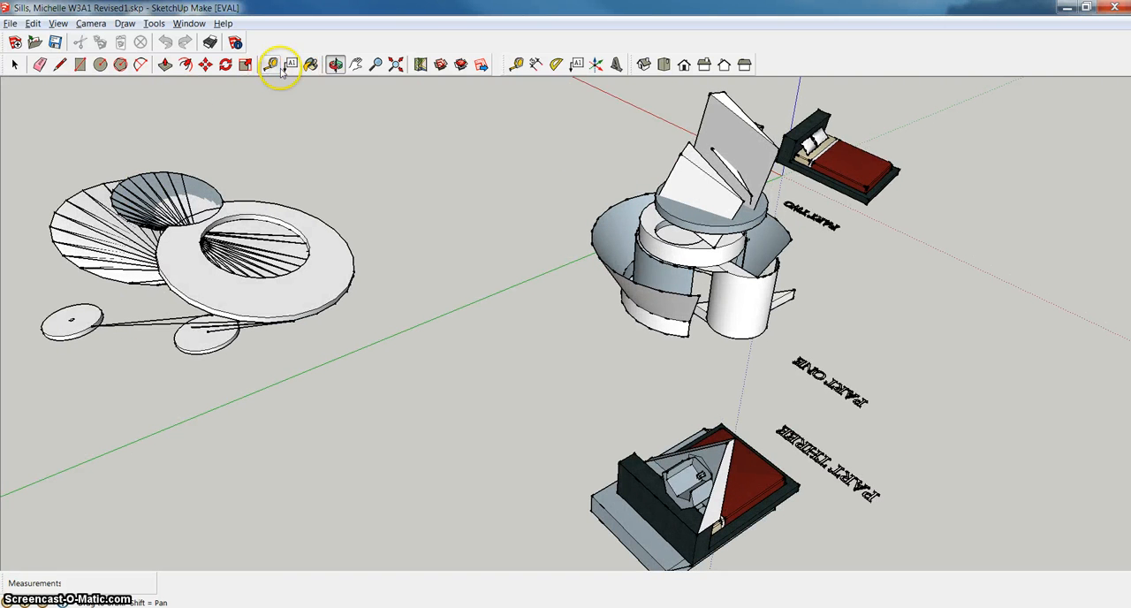
{"action": "left_click", "coordinate": [356, 64]}
{"action": "left_click_drag", "start_coordinate": [360, 245], "coordinate": [581, 232]}
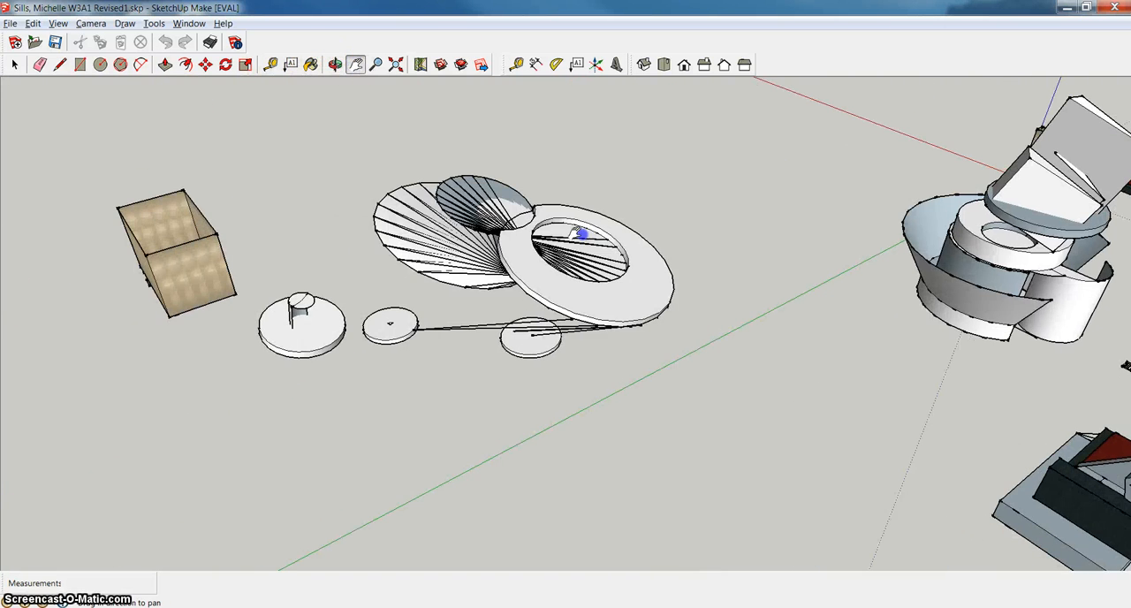
{"action": "left_click", "coordinate": [335, 64]}
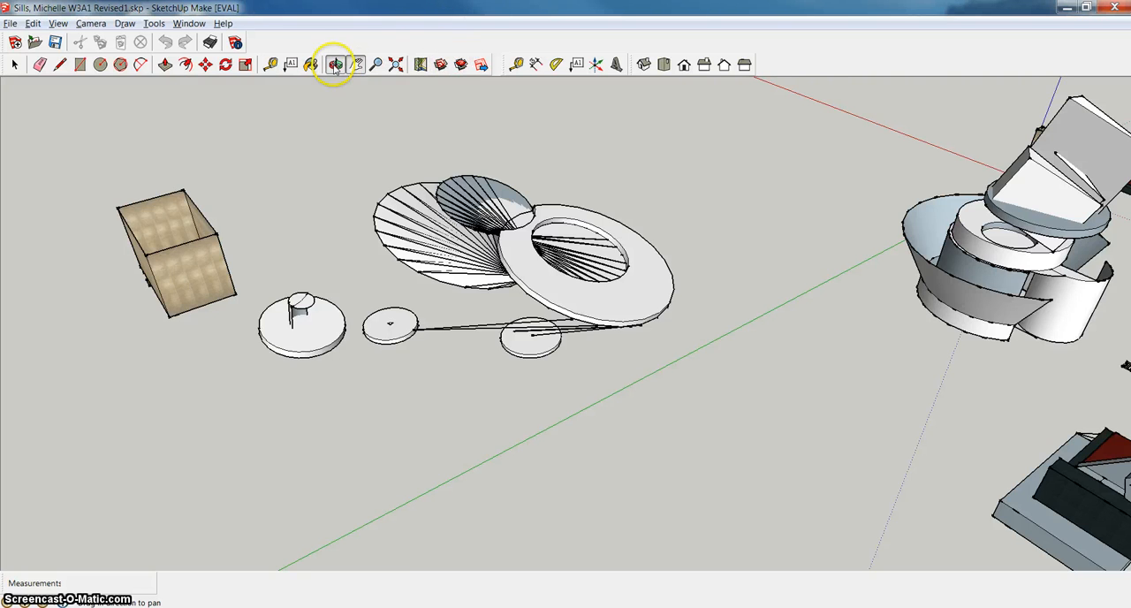
{"action": "left_click_drag", "start_coordinate": [292, 212], "coordinate": [511, 360]}
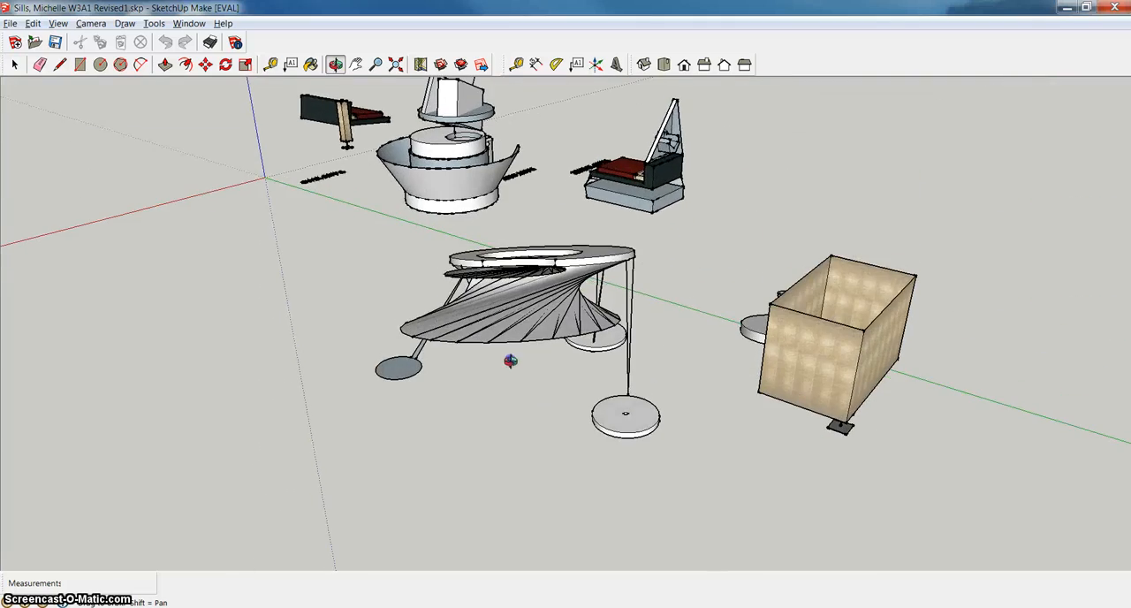
{"action": "left_click_drag", "start_coordinate": [554, 324], "coordinate": [338, 404]}
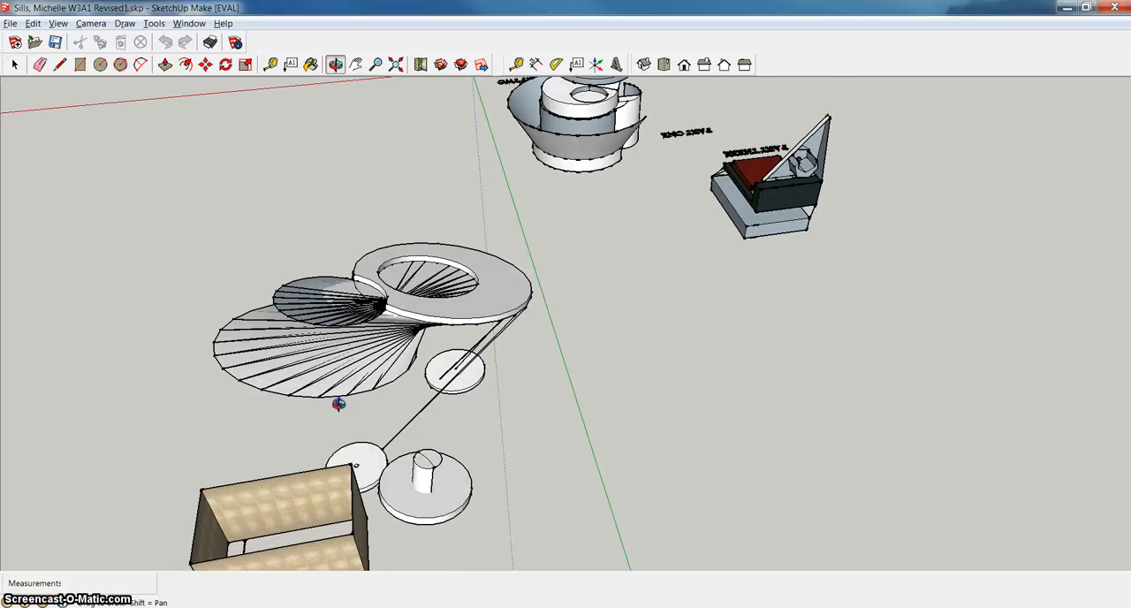
{"action": "left_click_drag", "start_coordinate": [465, 372], "coordinate": [378, 401]}
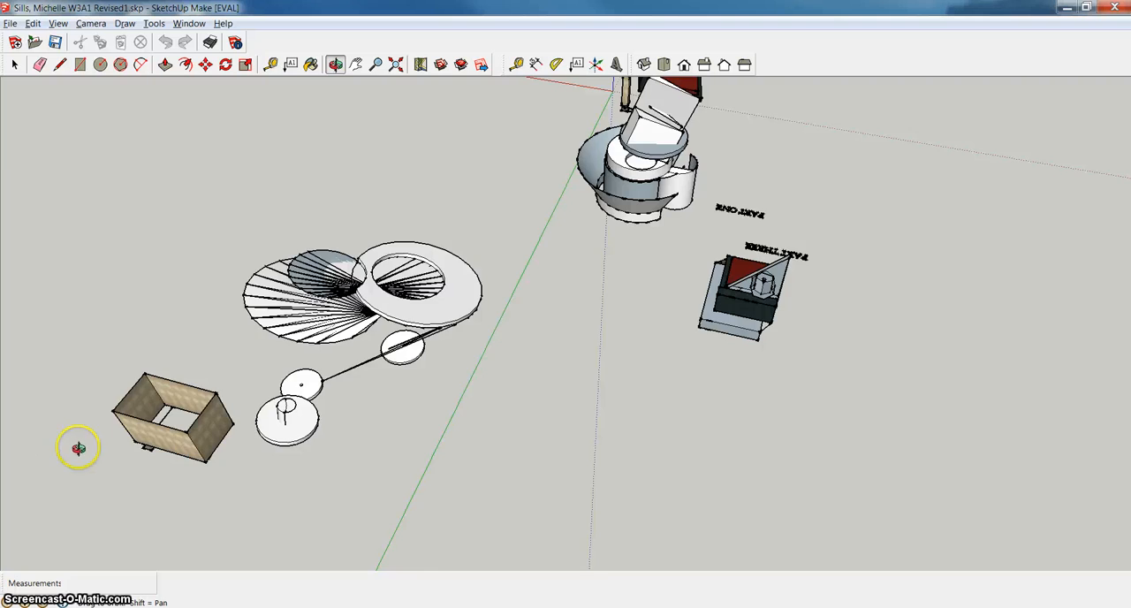
{"action": "left_click_drag", "start_coordinate": [79, 448], "coordinate": [240, 382]}
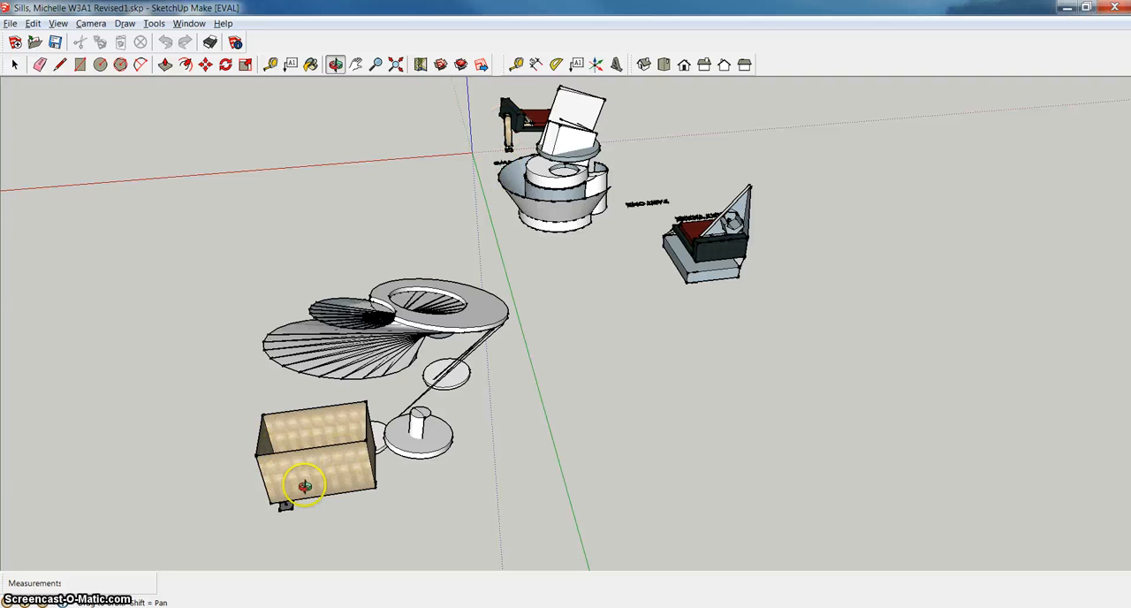
{"action": "mouse_move", "coordinate": [292, 487]}
{"action": "left_mouse_down"}
{"action": "mouse_move", "coordinate": [247, 480]}
{"action": "mouse_move", "coordinate": [379, 454]}
{"action": "mouse_move", "coordinate": [450, 479]}
{"action": "mouse_move", "coordinate": [487, 369]}
{"action": "mouse_move", "coordinate": [452, 369]}
{"action": "mouse_move", "coordinate": [492, 388]}
{"action": "mouse_move", "coordinate": [494, 315]}
{"action": "mouse_move", "coordinate": [424, 379]}
{"action": "mouse_move", "coordinate": [406, 428]}
{"action": "mouse_move", "coordinate": [30, 331]}
{"action": "mouse_move", "coordinate": [100, 318]}
{"action": "mouse_move", "coordinate": [136, 345]}
{"action": "mouse_move", "coordinate": [131, 362]}
{"action": "left_mouse_up"}
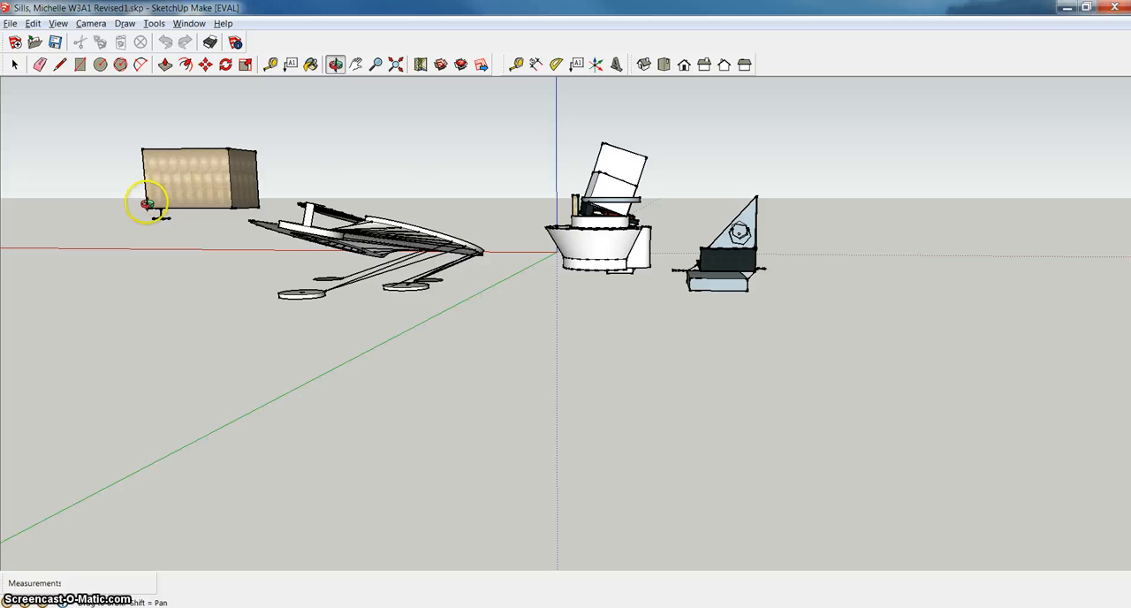
{"action": "left_click_drag", "start_coordinate": [195, 227], "coordinate": [229, 191]}
{"action": "scroll", "coordinate": [231, 191], "scroll_direction": "up", "scroll_amount": 3}
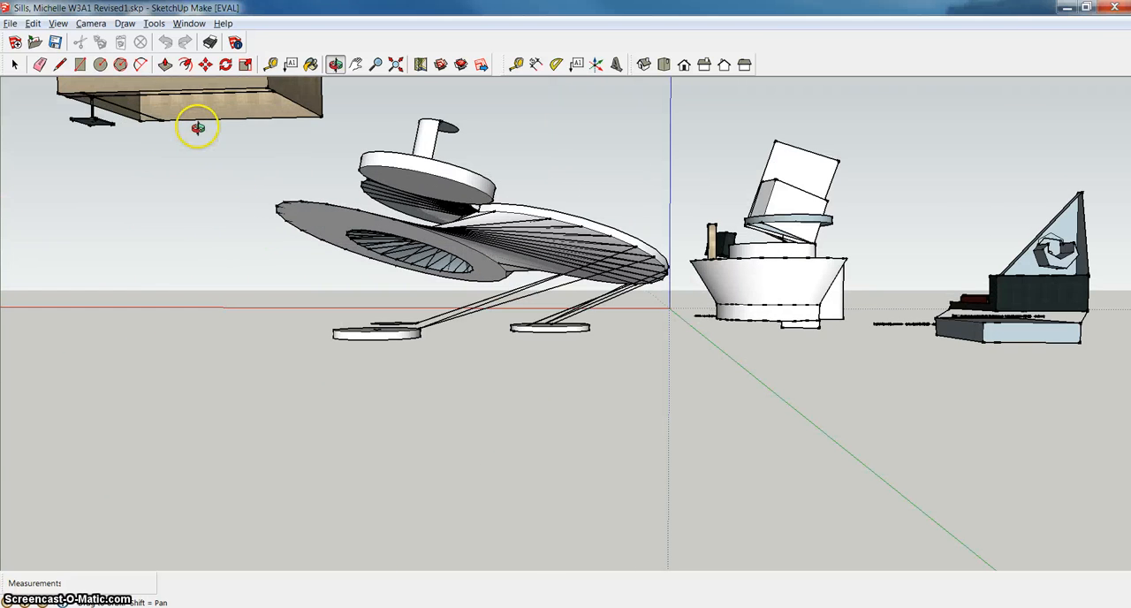
{"action": "left_click_drag", "start_coordinate": [198, 128], "coordinate": [278, 358]}
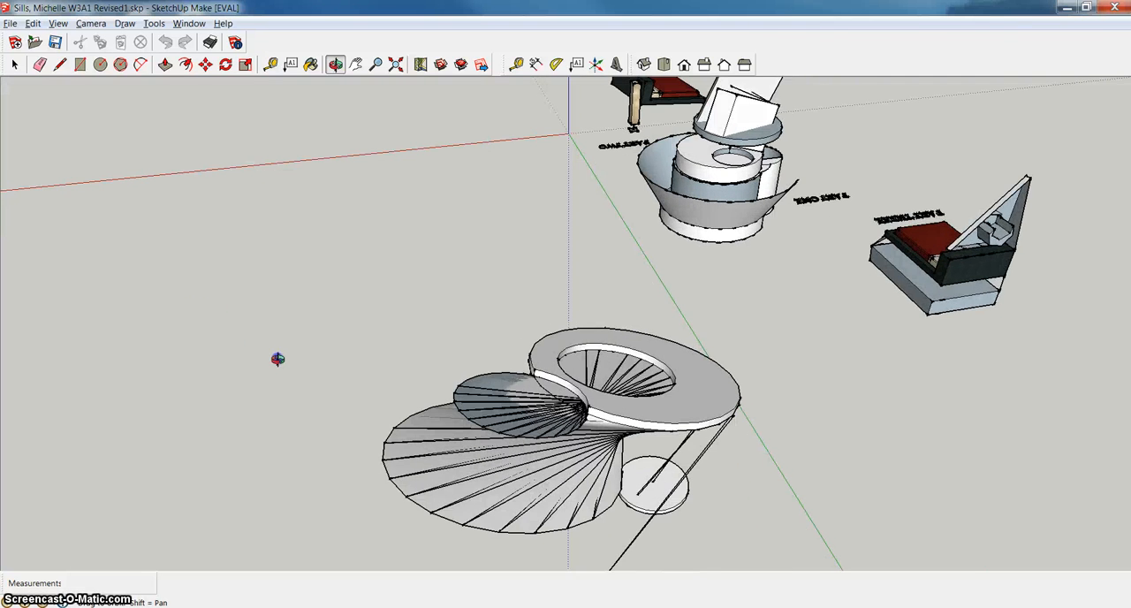
Inspect the open lampshade from above, including its thin crossbars and the off-centre square base.
{"action": "left_click", "coordinate": [355, 64]}
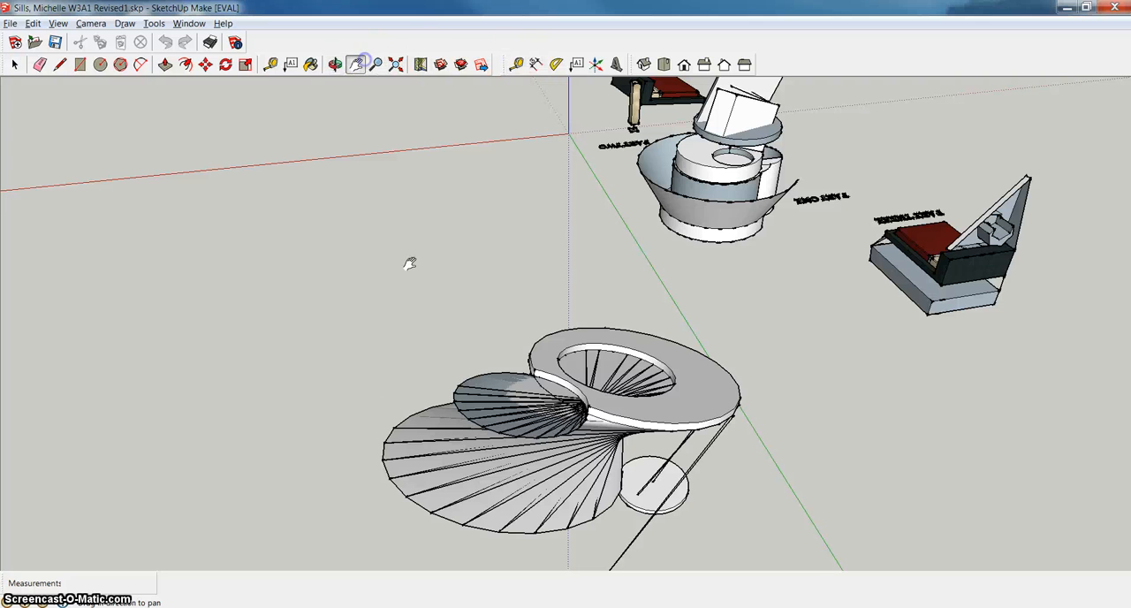
{"action": "left_click_drag", "start_coordinate": [380, 386], "coordinate": [287, 189]}
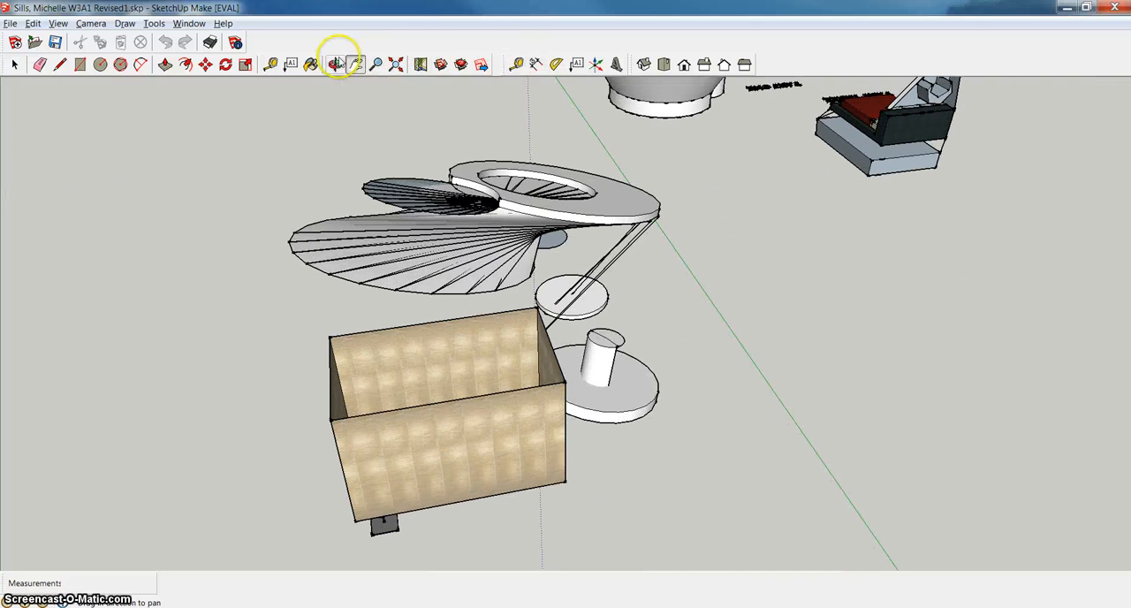
{"action": "left_click", "coordinate": [336, 64]}
{"action": "left_click_drag", "start_coordinate": [397, 278], "coordinate": [442, 368]}
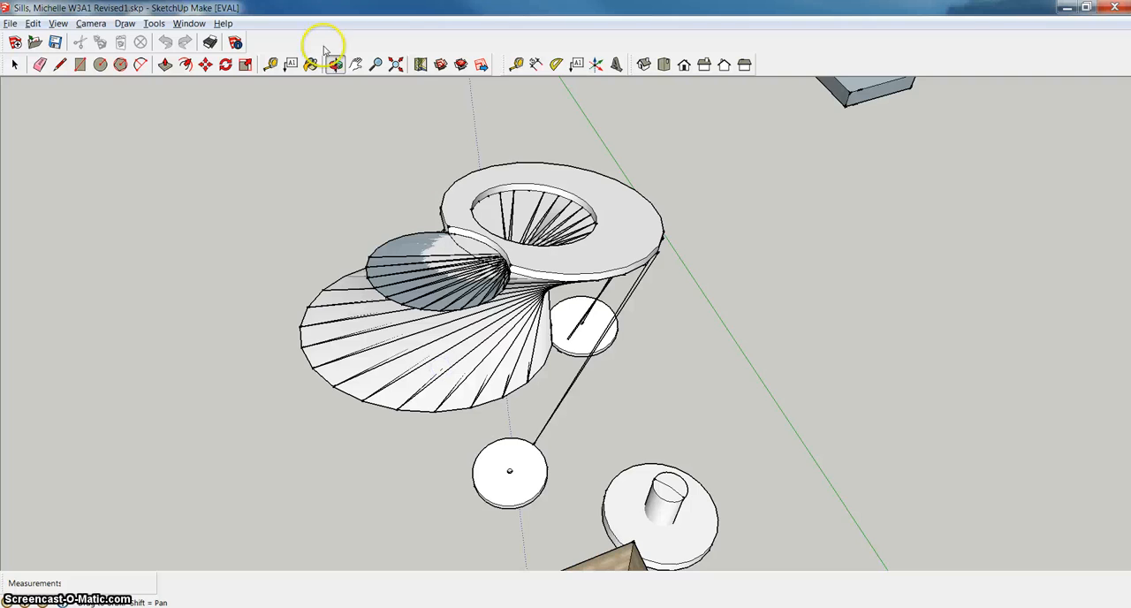
{"action": "left_click", "coordinate": [353, 61]}
{"action": "left_click_drag", "start_coordinate": [560, 404], "coordinate": [482, 236]}
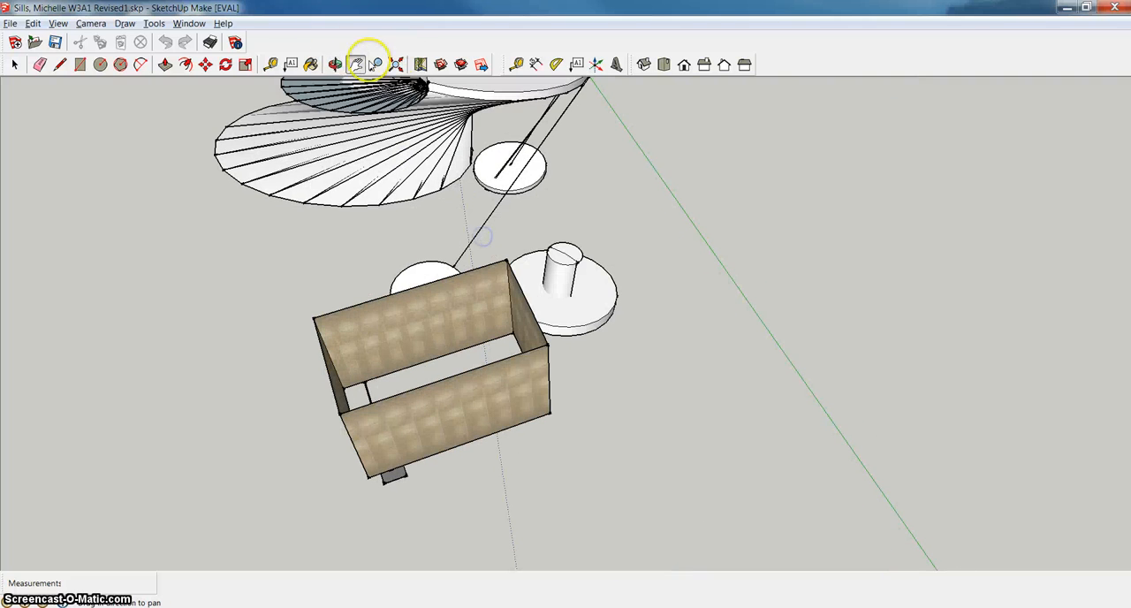
{"action": "left_click", "coordinate": [336, 65]}
{"action": "left_click_drag", "start_coordinate": [362, 362], "coordinate": [627, 446]}
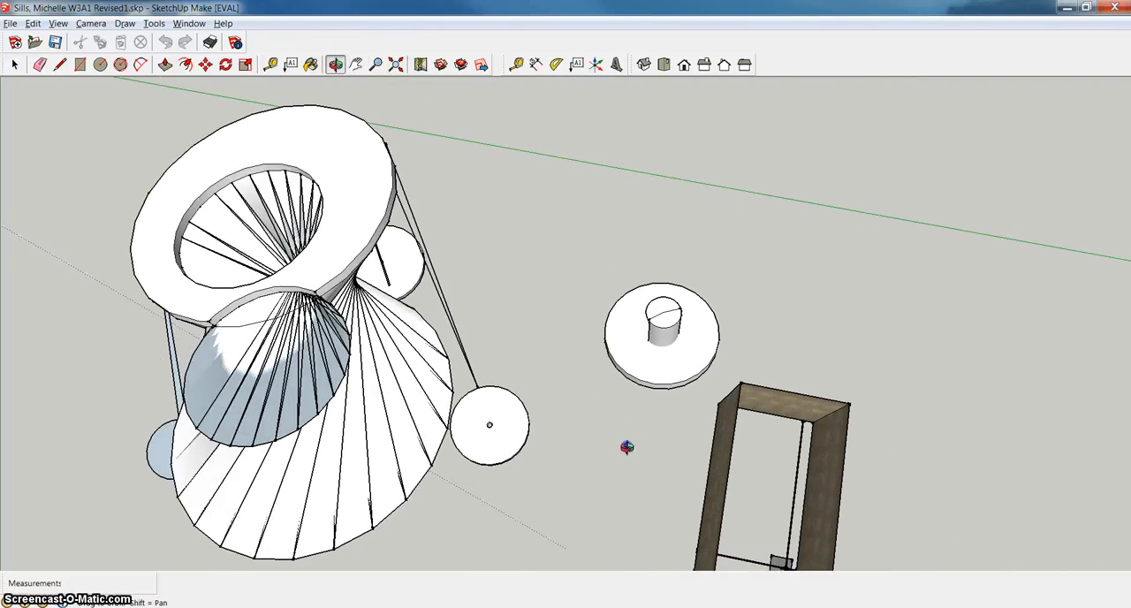
{"action": "left_click", "coordinate": [357, 64]}
{"action": "left_click_drag", "start_coordinate": [669, 346], "coordinate": [464, 246]}
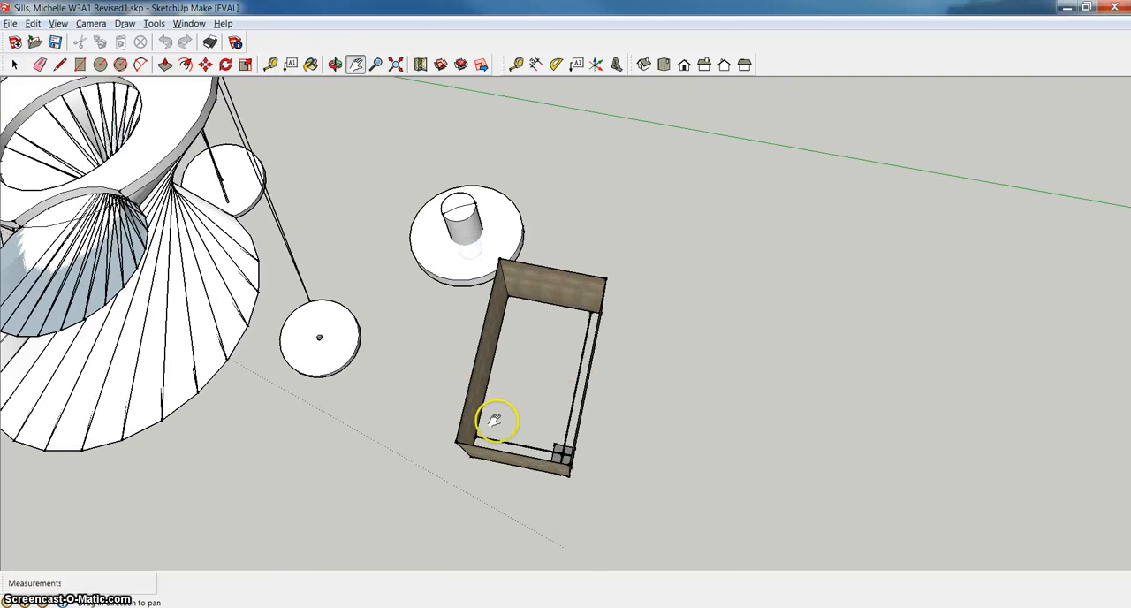
{"action": "left_click", "coordinate": [335, 65]}
{"action": "left_click_drag", "start_coordinate": [454, 366], "coordinate": [688, 415]}
{"action": "scroll", "coordinate": [711, 433], "scroll_direction": "up", "scroll_amount": 6}
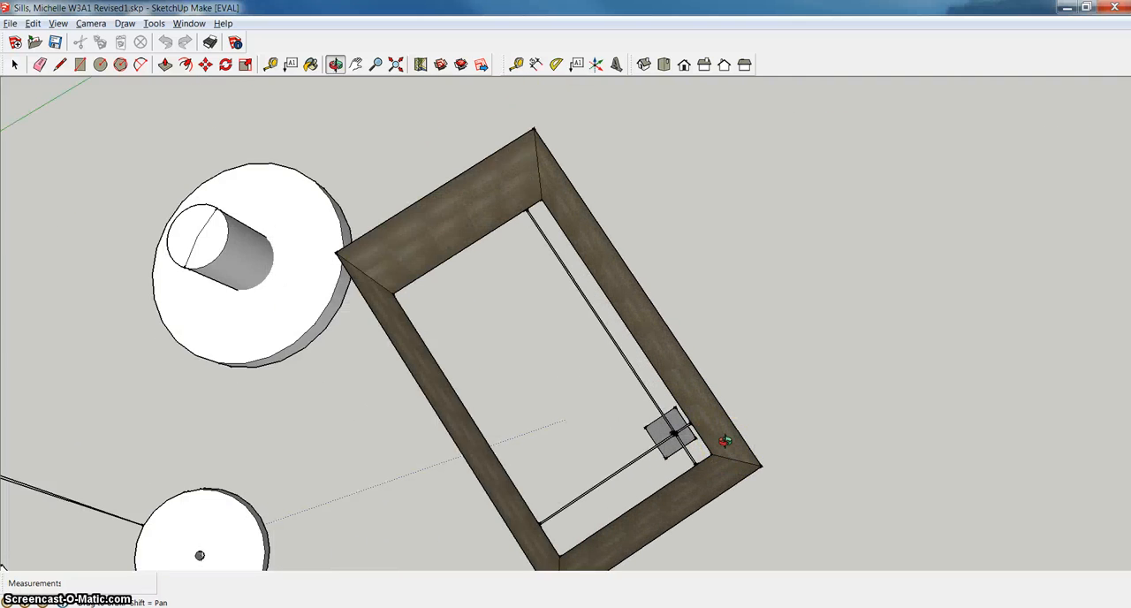
{"action": "scroll", "coordinate": [725, 440], "scroll_direction": "up", "scroll_amount": 2}
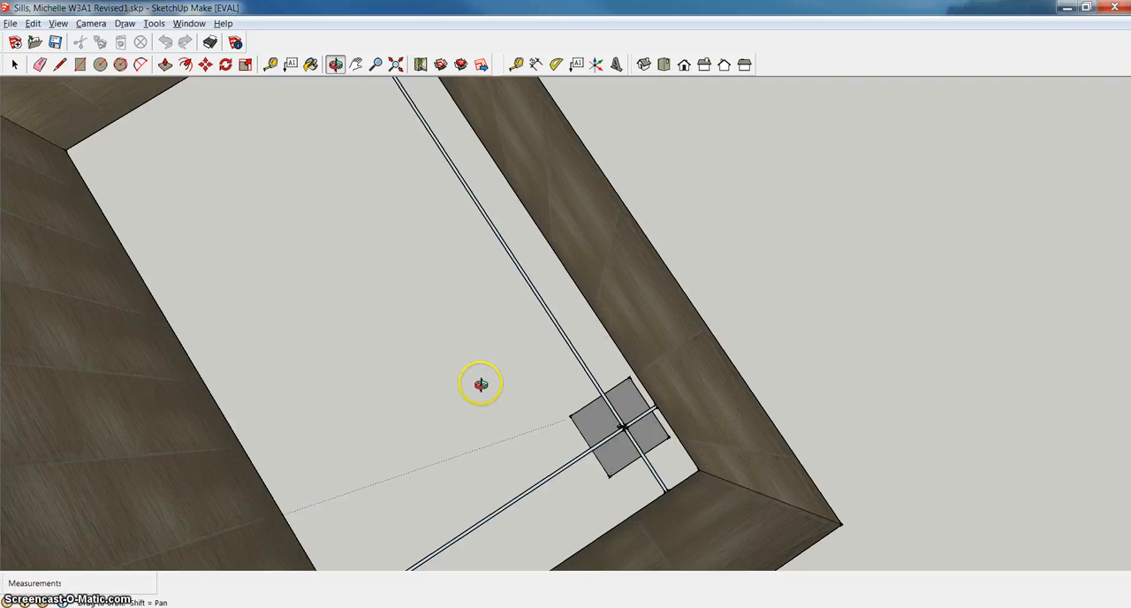
{"action": "scroll", "coordinate": [515, 392], "scroll_direction": "down", "scroll_amount": 2}
{"action": "right_click", "coordinate": [453, 362]}
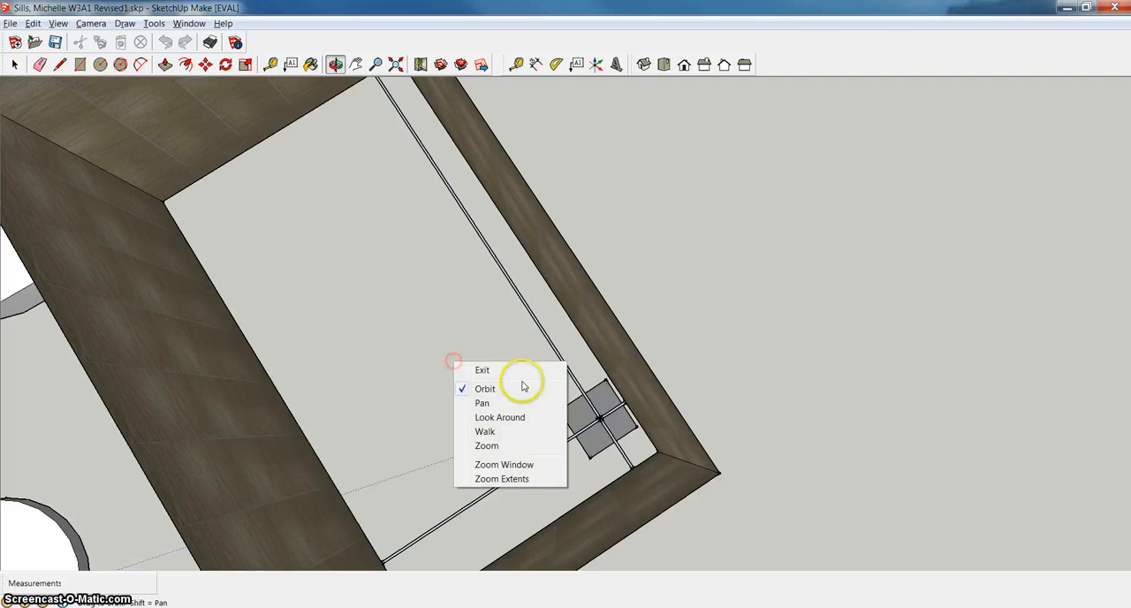
{"action": "left_click", "coordinate": [511, 369]}
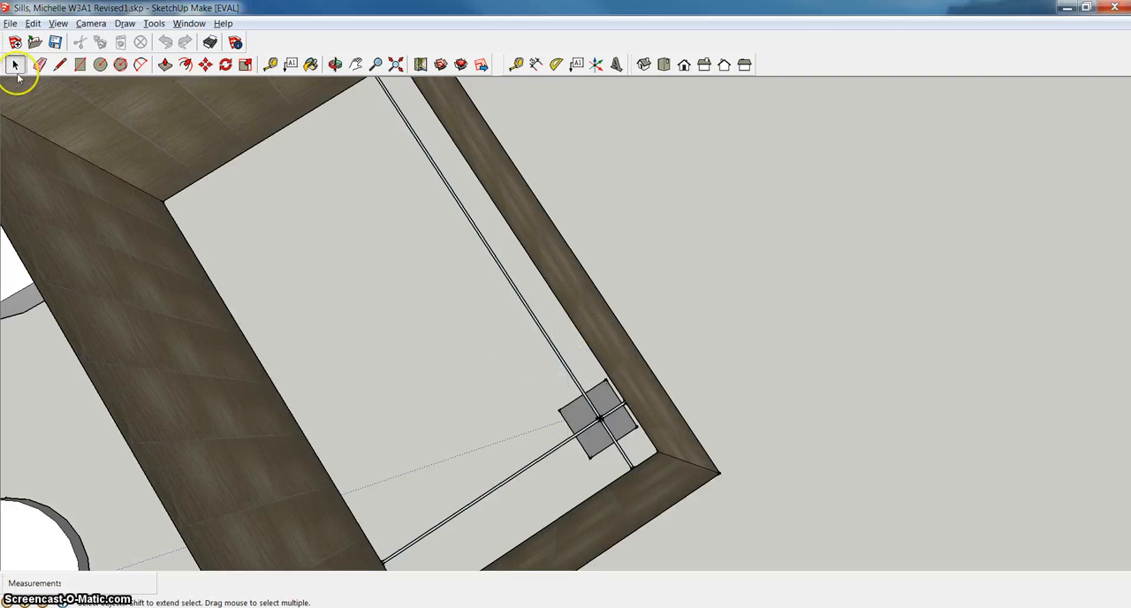
Draw a diagonal line about 7' 8 1/2" long between opposite lower corners of the lampshade, passing over the square base.
{"action": "left_click", "coordinate": [59, 64]}
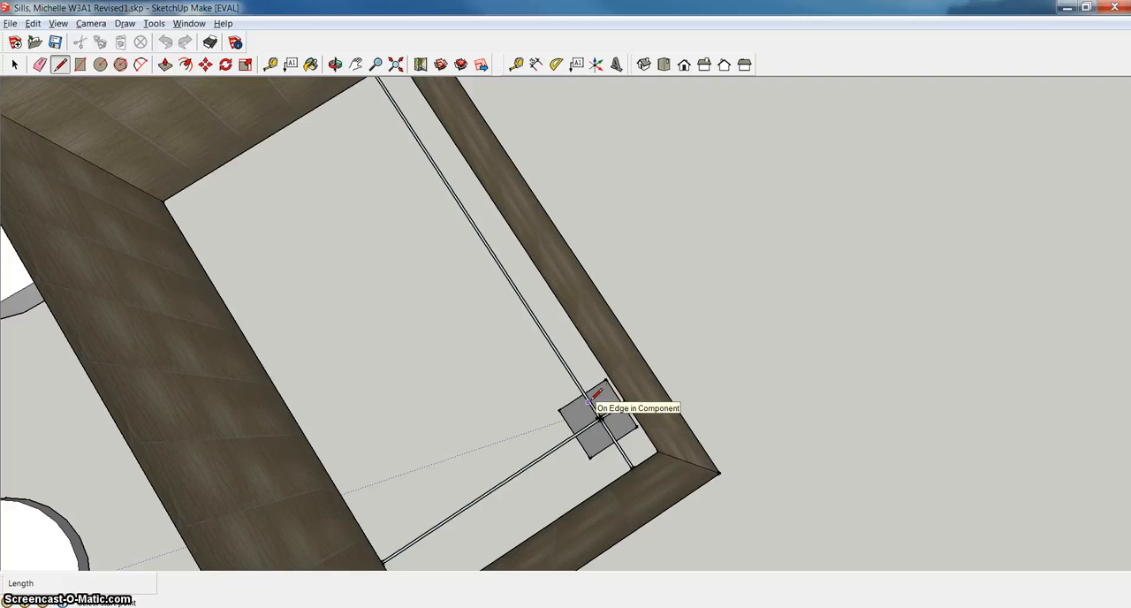
{"action": "left_click", "coordinate": [335, 64]}
{"action": "left_click_drag", "start_coordinate": [341, 108], "coordinate": [440, 191]}
{"action": "right_click", "coordinate": [399, 248]}
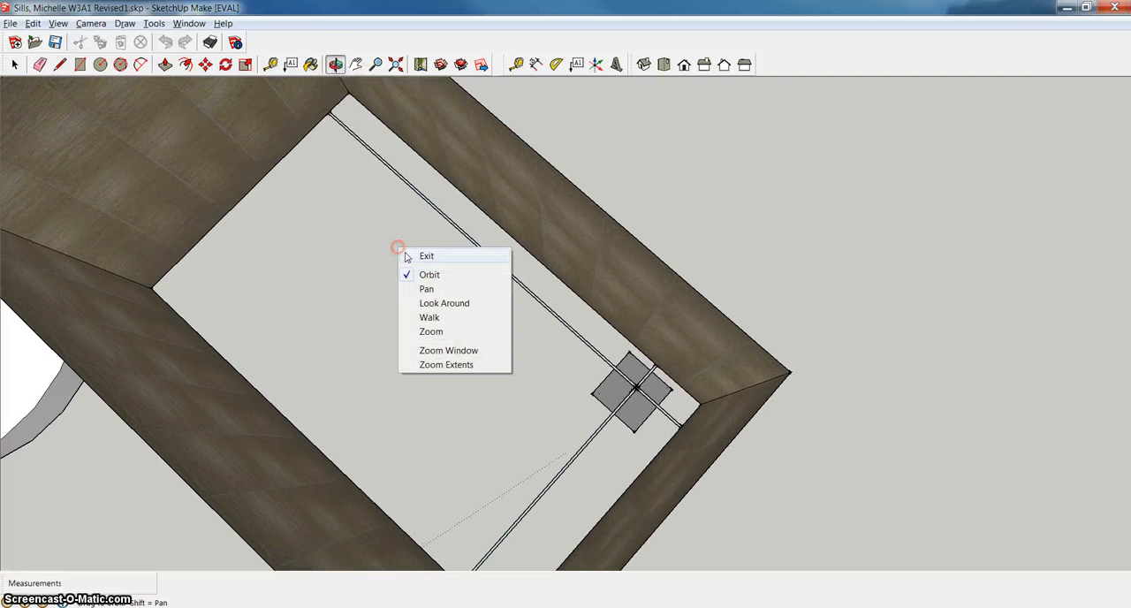
{"action": "left_click", "coordinate": [425, 256]}
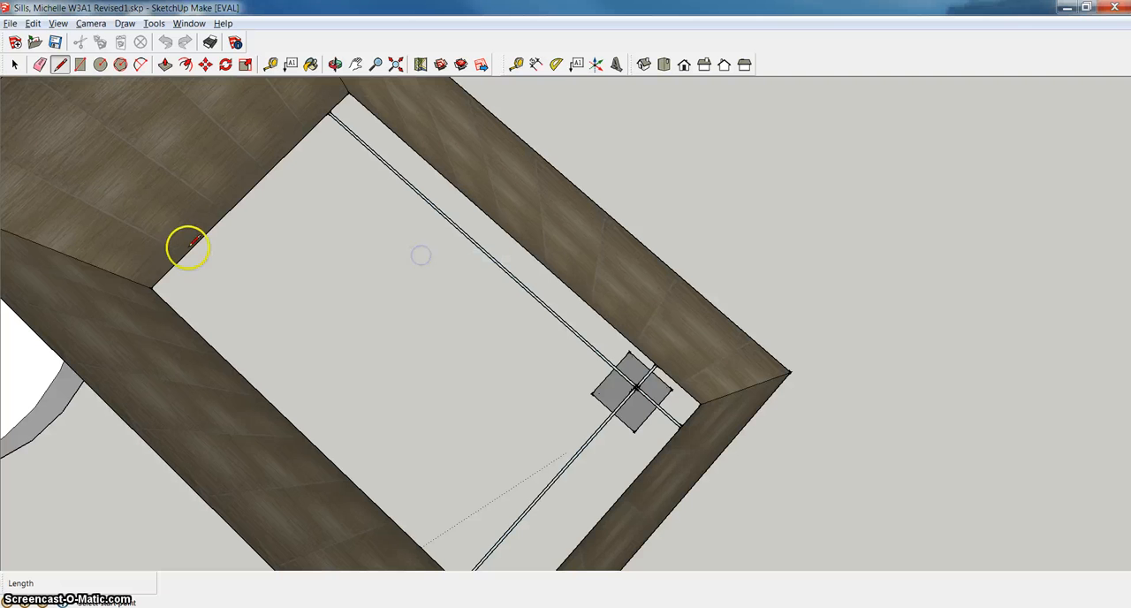
{"action": "left_click", "coordinate": [152, 288]}
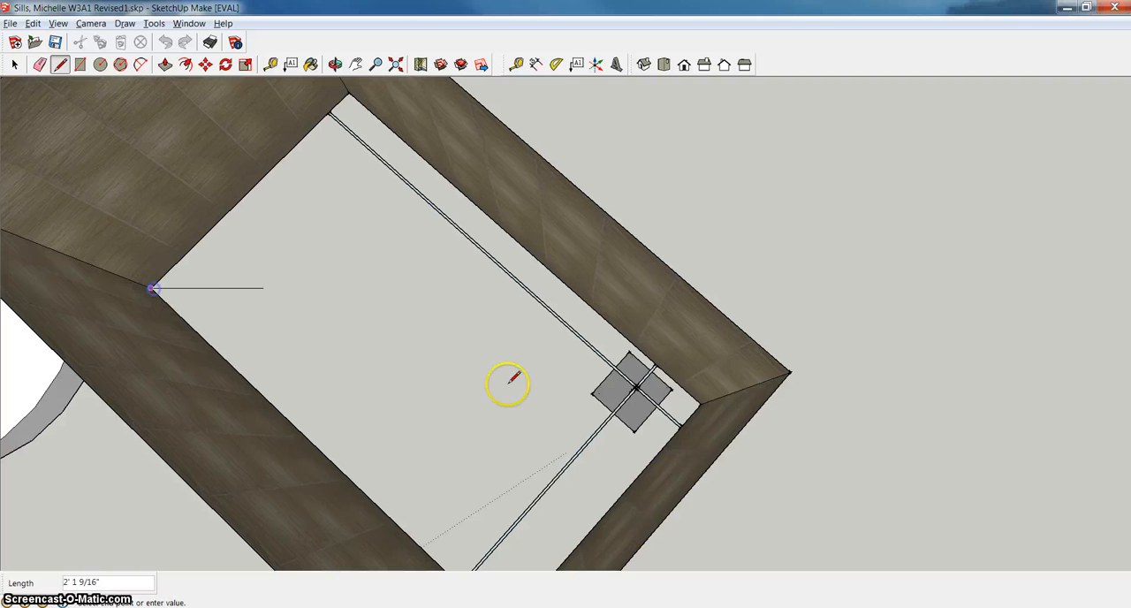
{"action": "left_click", "coordinate": [703, 402]}
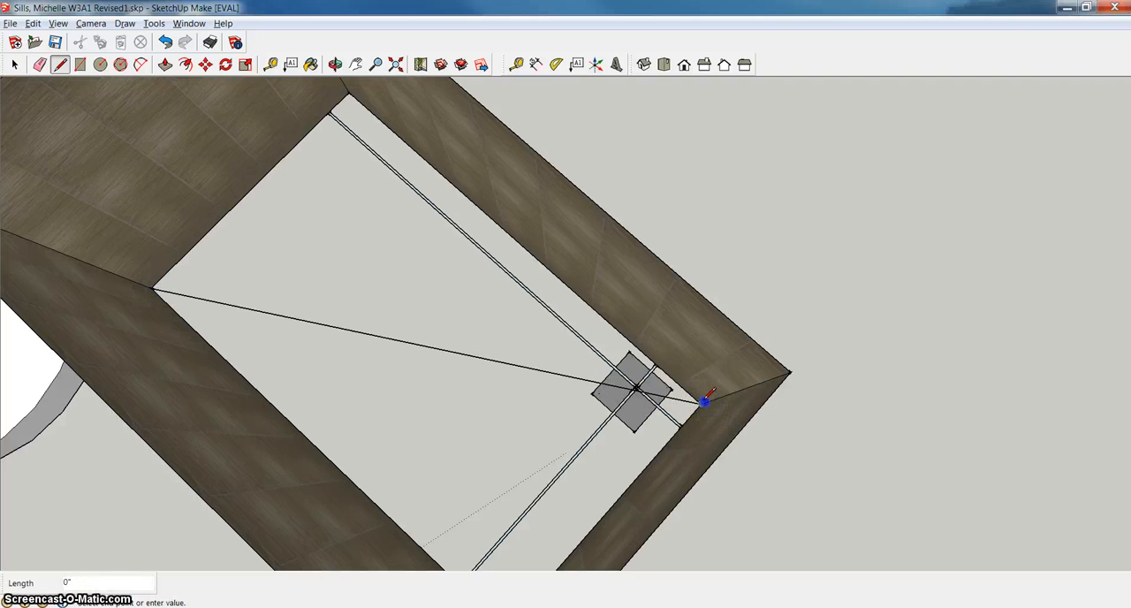
Draw the second diagonal between the lampshade's remaining two lower corners so the lines cross at its centre.
{"action": "left_click", "coordinate": [349, 92]}
{"action": "scroll", "coordinate": [487, 482], "scroll_direction": "down", "scroll_amount": 6}
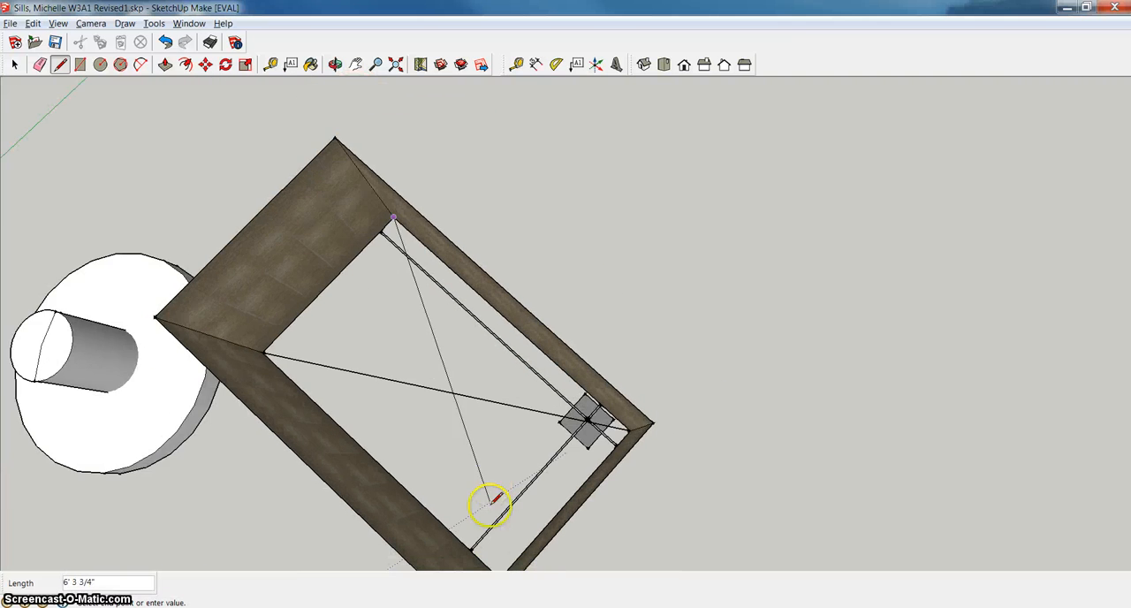
{"action": "left_click", "coordinate": [500, 566]}
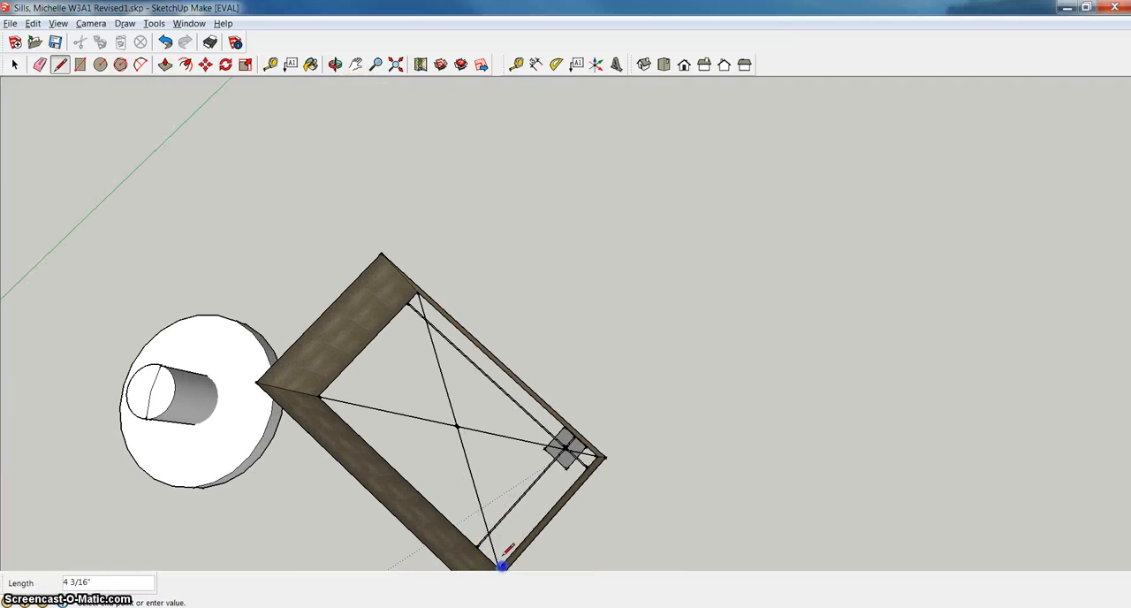
{"action": "key", "text": "Escape"}
{"action": "scroll", "coordinate": [480, 396], "scroll_direction": "up", "scroll_amount": 8}
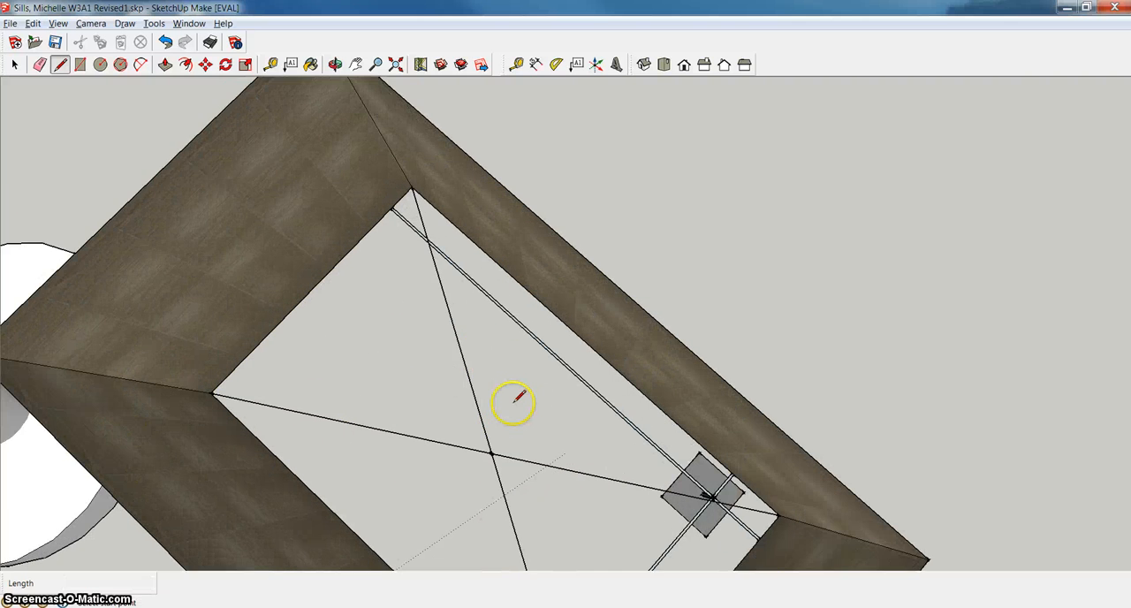
{"action": "scroll", "coordinate": [527, 405], "scroll_direction": "down", "scroll_amount": 2}
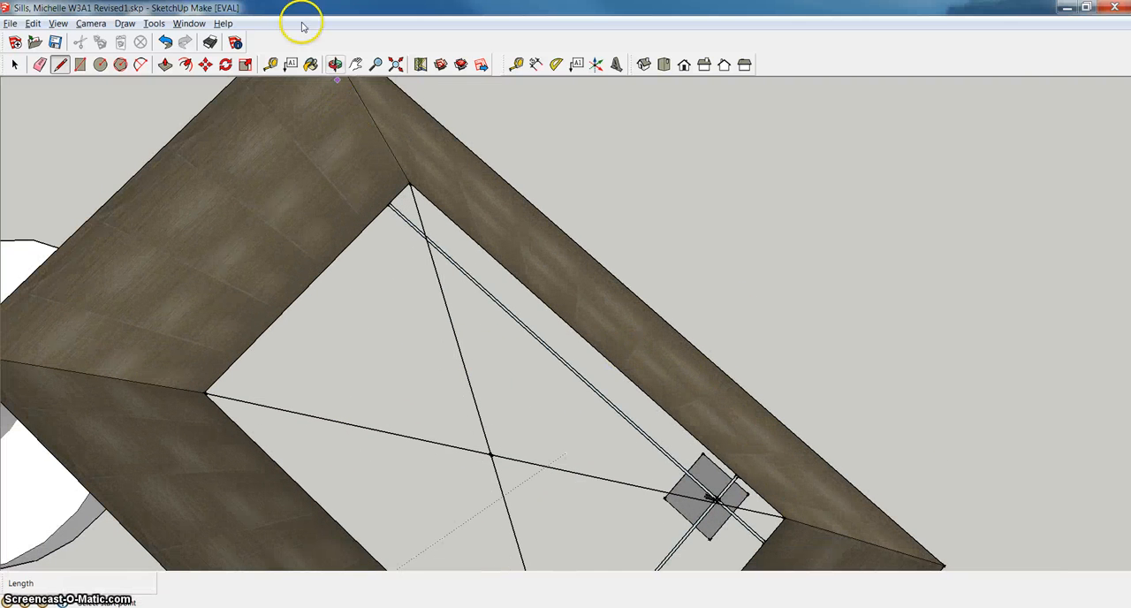
{"action": "left_click", "coordinate": [354, 65]}
{"action": "left_click_drag", "start_coordinate": [513, 265], "coordinate": [586, 341]}
{"action": "right_click", "coordinate": [606, 352]}
{"action": "key", "text": "l"}
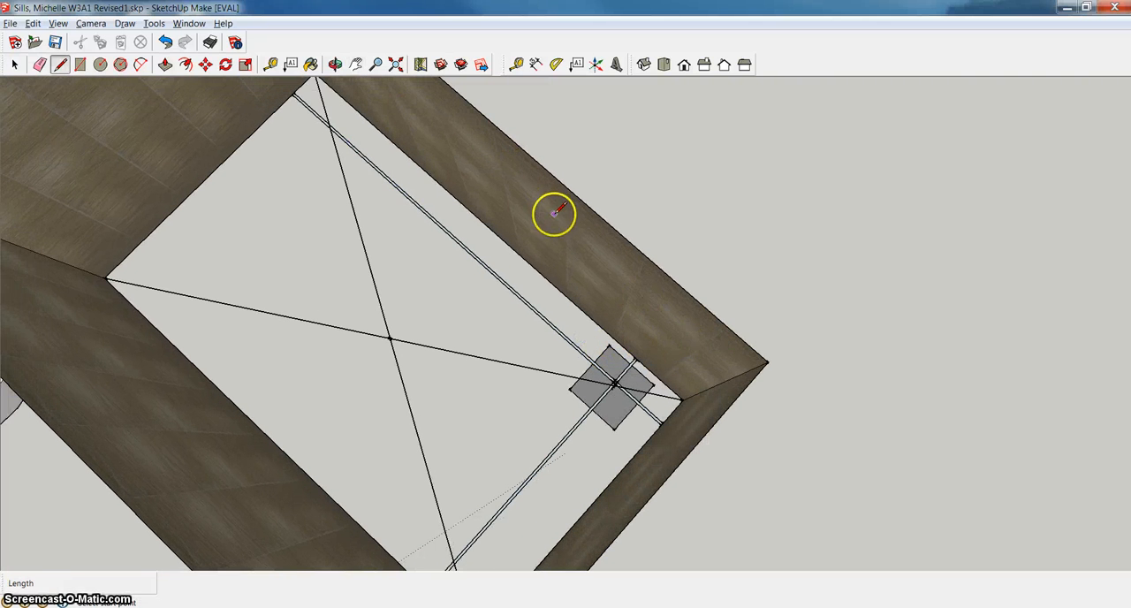
{"action": "left_click", "coordinate": [17, 67]}
{"action": "right_click", "coordinate": [664, 321]}
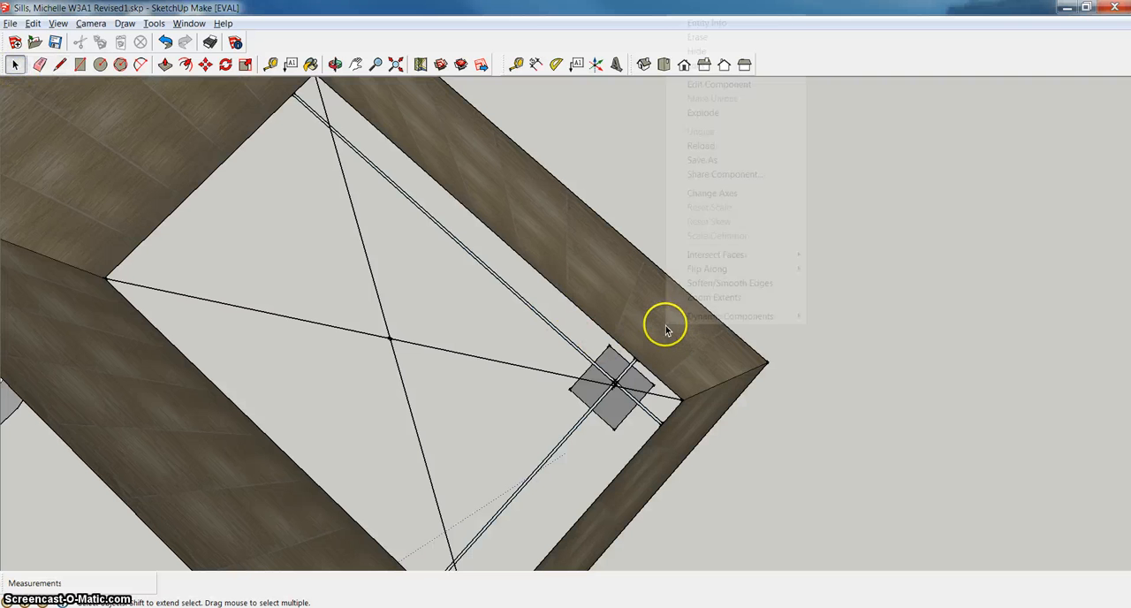
{"action": "left_click", "coordinate": [722, 83]}
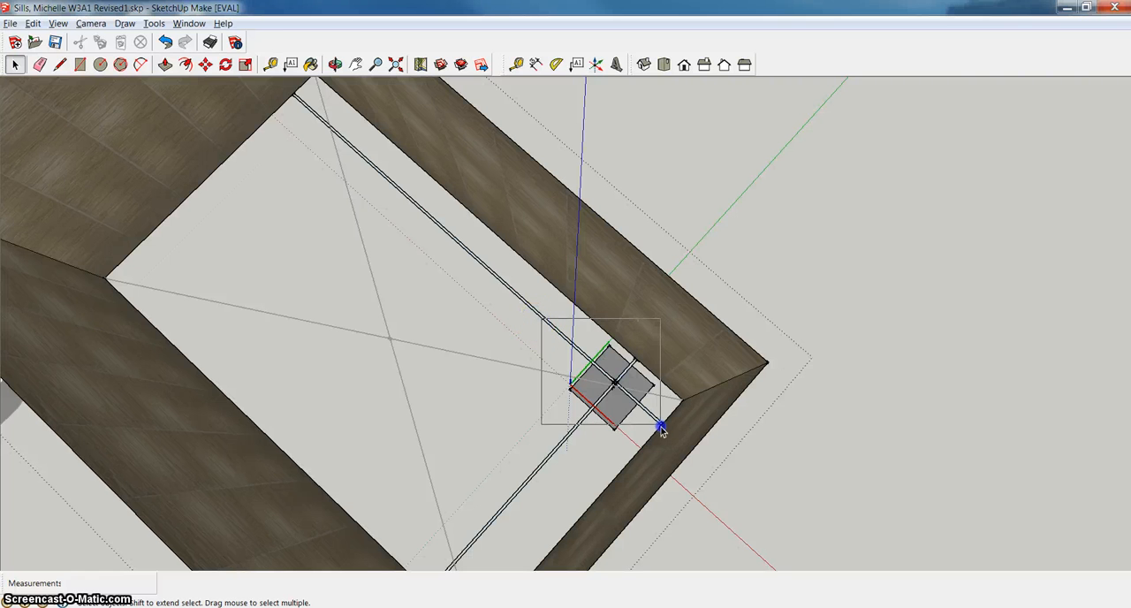
{"action": "left_click_drag", "start_coordinate": [661, 426], "coordinate": [665, 438]}
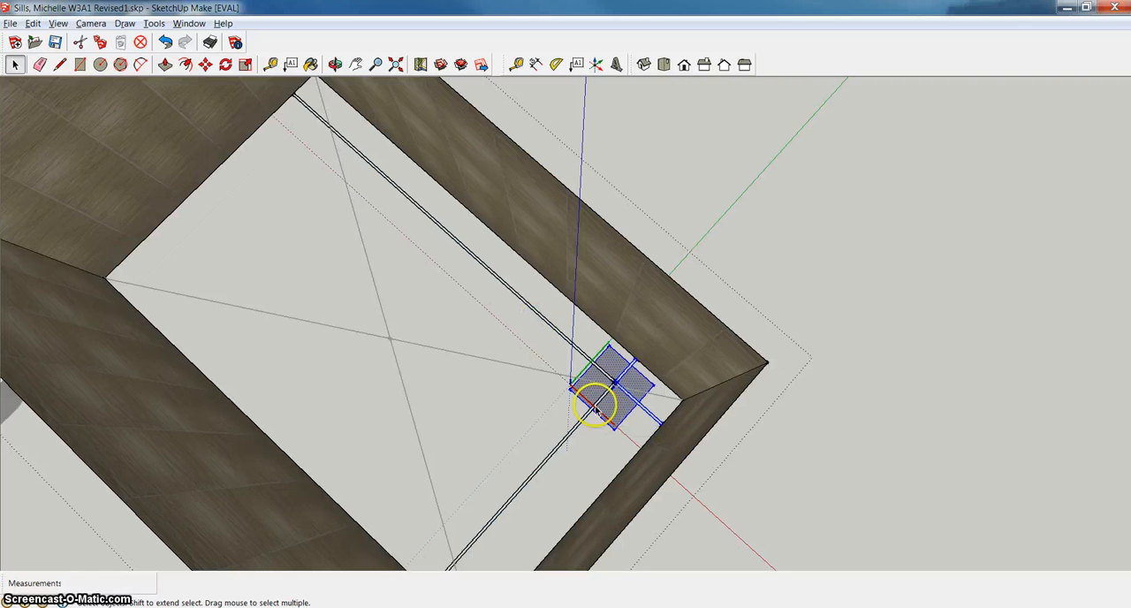
{"action": "scroll", "coordinate": [617, 411], "scroll_direction": "up", "scroll_amount": 5}
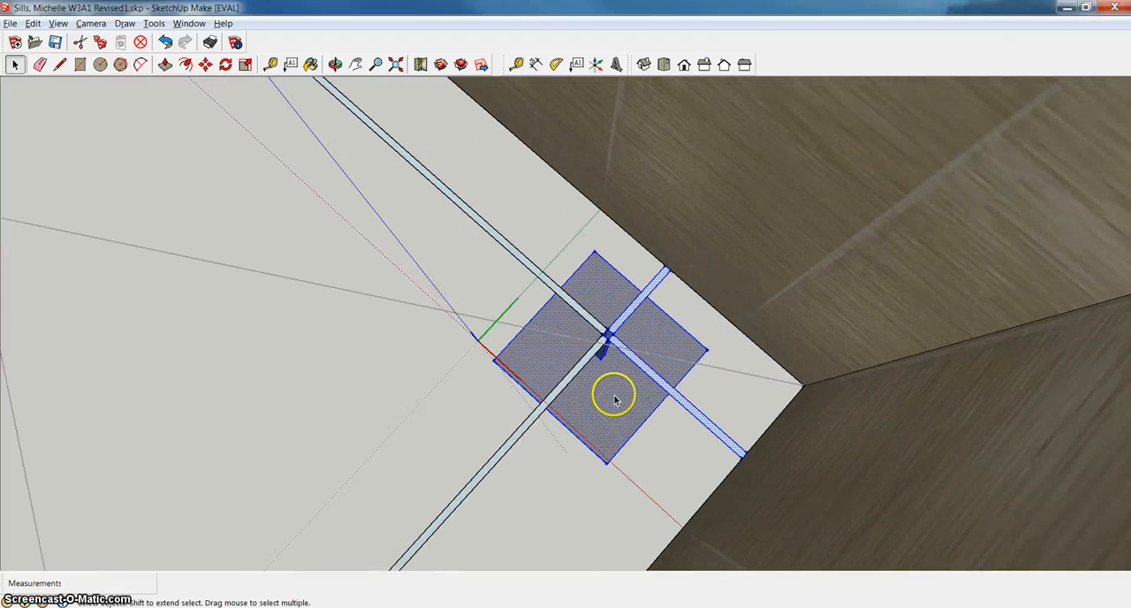
{"action": "scroll", "coordinate": [616, 374], "scroll_direction": "up", "scroll_amount": 5}
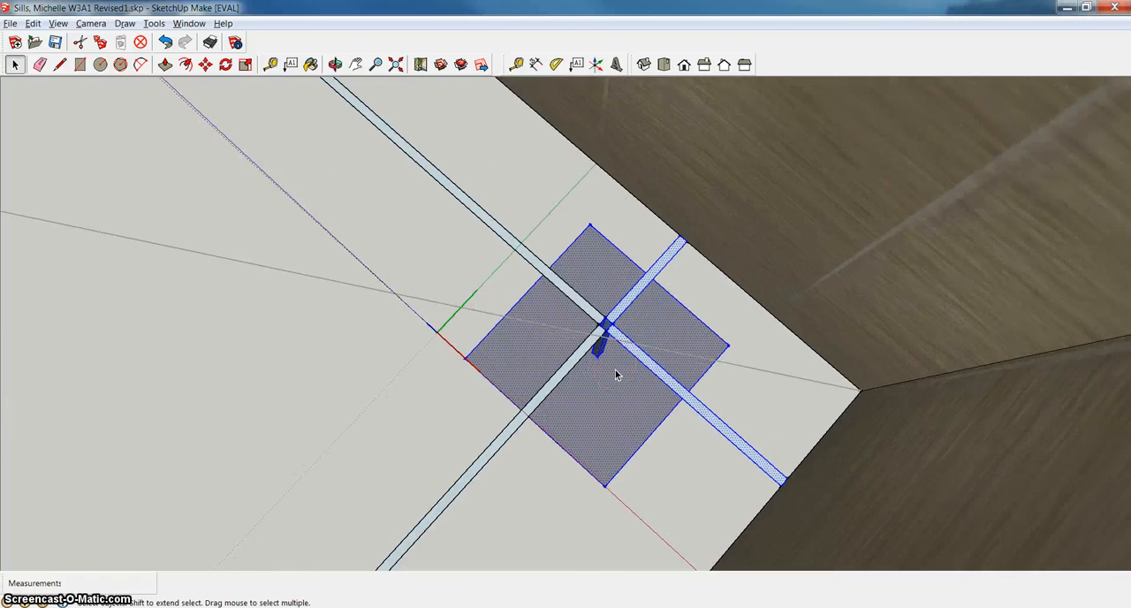
{"action": "key", "text": "Escape"}
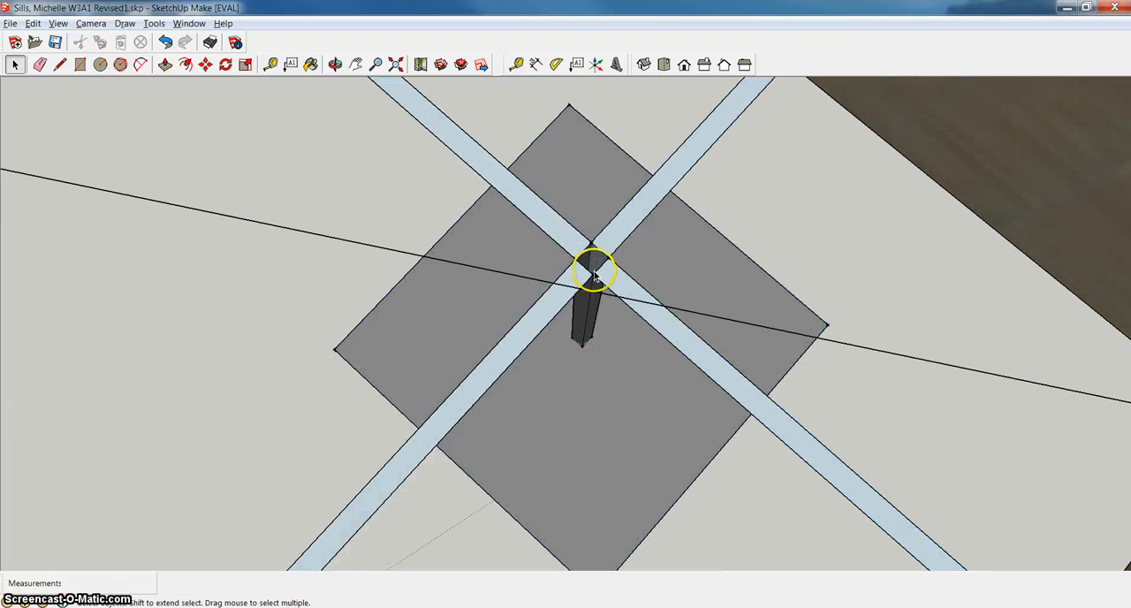
Draw a line about 9/16" long between opposite corners of the post's open top, where the crossbars meet.
{"action": "left_click", "coordinate": [59, 65]}
{"action": "left_click", "coordinate": [593, 243]}
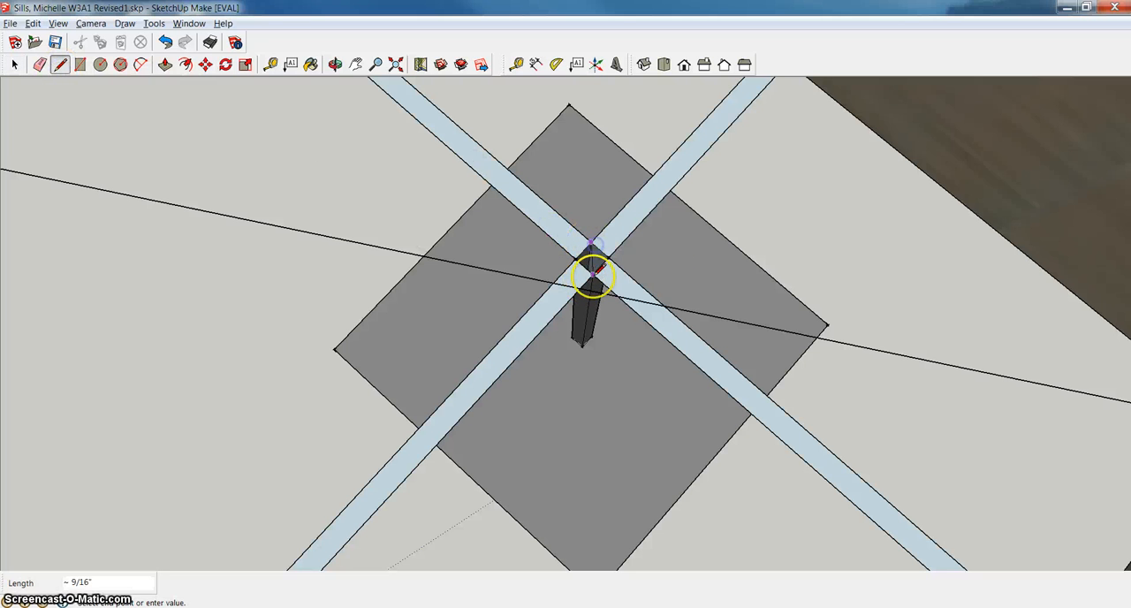
{"action": "left_click", "coordinate": [594, 274]}
{"action": "key", "text": "Escape"}
{"action": "scroll", "coordinate": [608, 291], "scroll_direction": "down", "scroll_amount": 5}
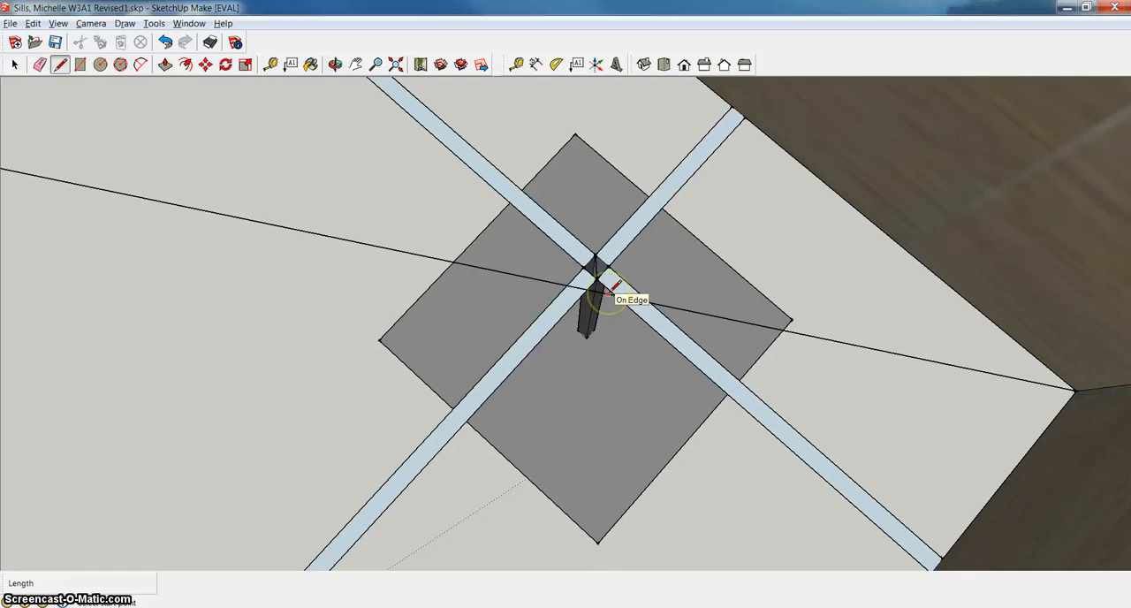
{"action": "scroll", "coordinate": [610, 301], "scroll_direction": "down", "scroll_amount": 2}
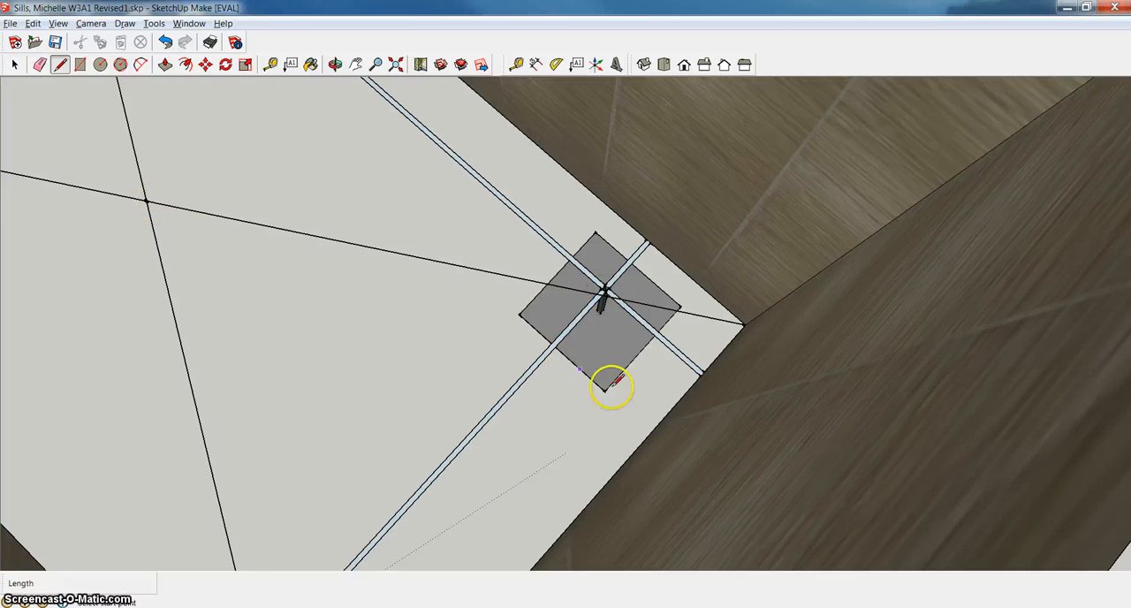
{"action": "scroll", "coordinate": [636, 389], "scroll_direction": "up", "scroll_amount": 2}
{"action": "scroll", "coordinate": [470, 291], "scroll_direction": "up", "scroll_amount": 1}
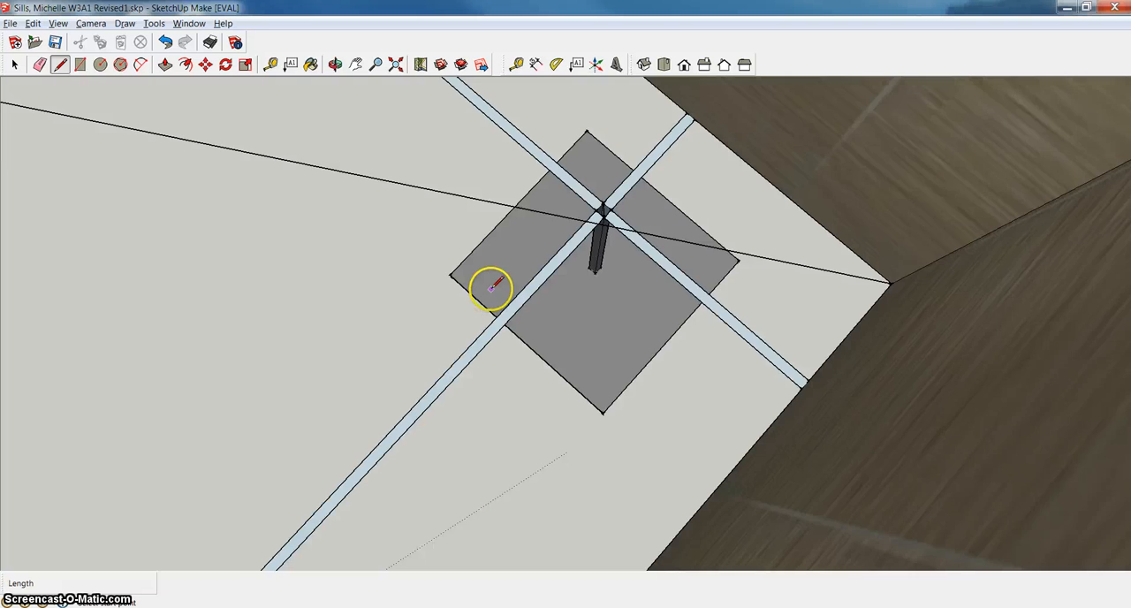
{"action": "scroll", "coordinate": [492, 289], "scroll_direction": "down", "scroll_amount": 1}
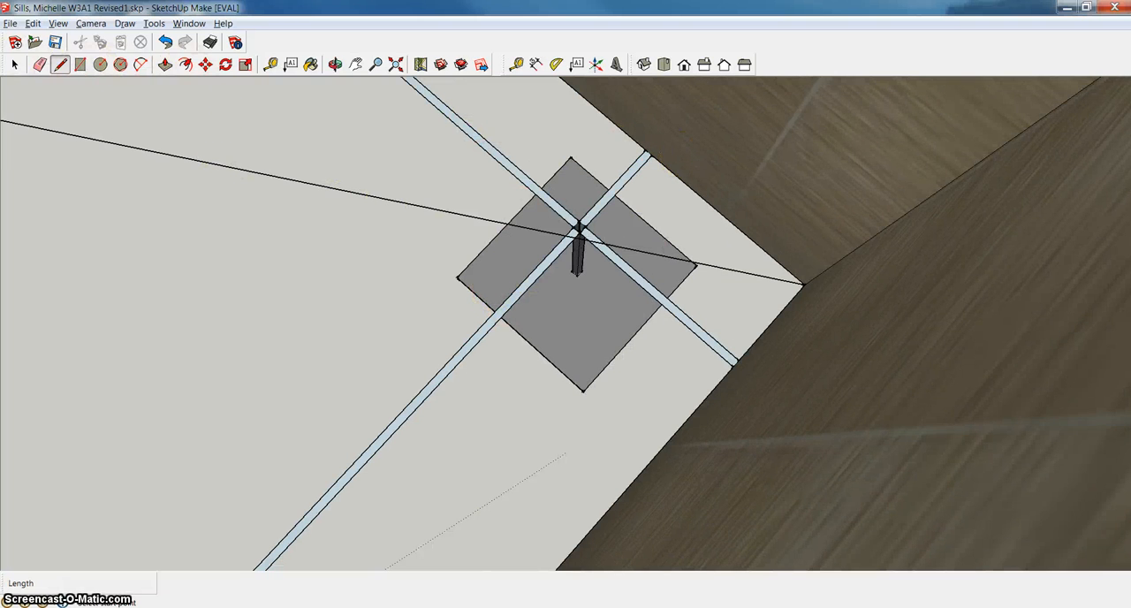
{"action": "left_click", "coordinate": [14, 64]}
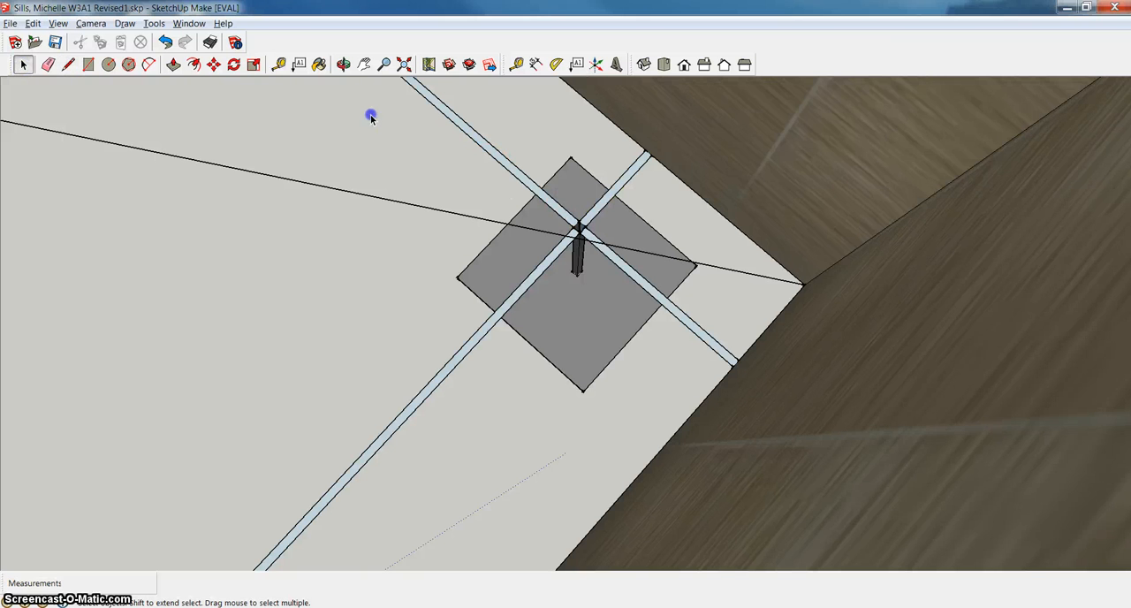
{"action": "mouse_move", "coordinate": [374, 139]}
{"action": "left_mouse_down"}
{"action": "mouse_move", "coordinate": [606, 331]}
{"action": "mouse_move", "coordinate": [613, 411]}
{"action": "left_mouse_up"}
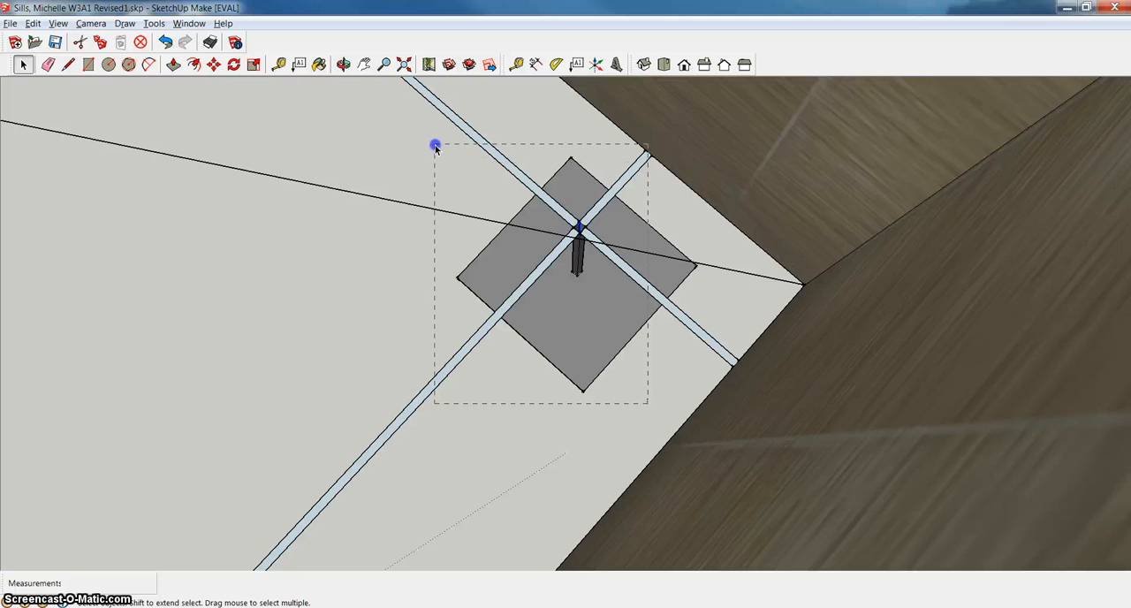
{"action": "left_click_drag", "start_coordinate": [434, 145], "coordinate": [433, 150]}
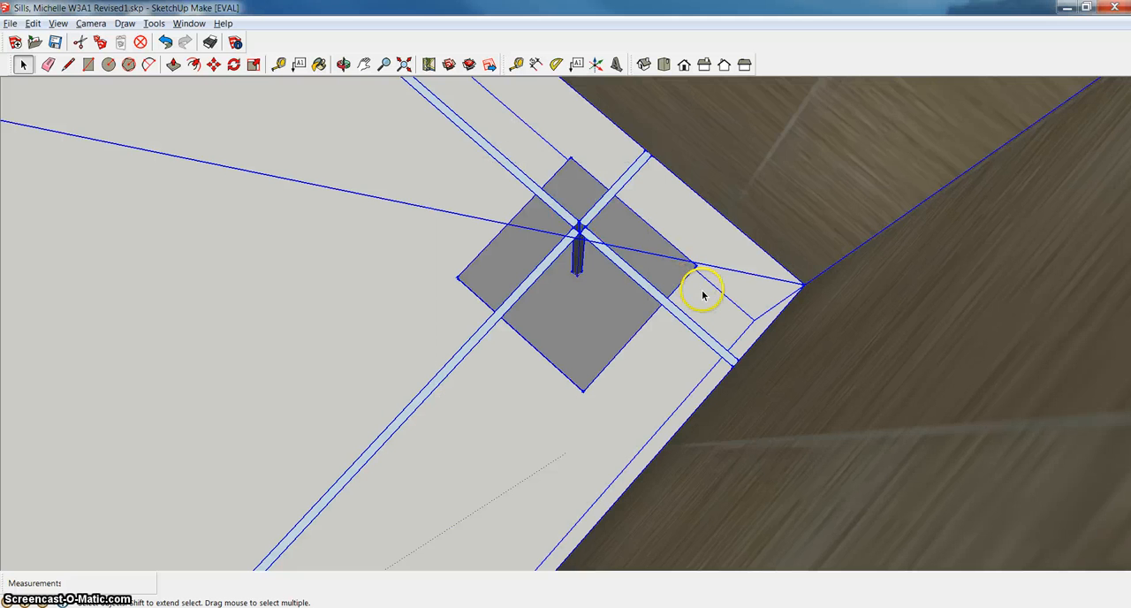
{"action": "scroll", "coordinate": [621, 303], "scroll_direction": "up", "scroll_amount": 1}
{"action": "scroll", "coordinate": [619, 308], "scroll_direction": "down", "scroll_amount": 1}
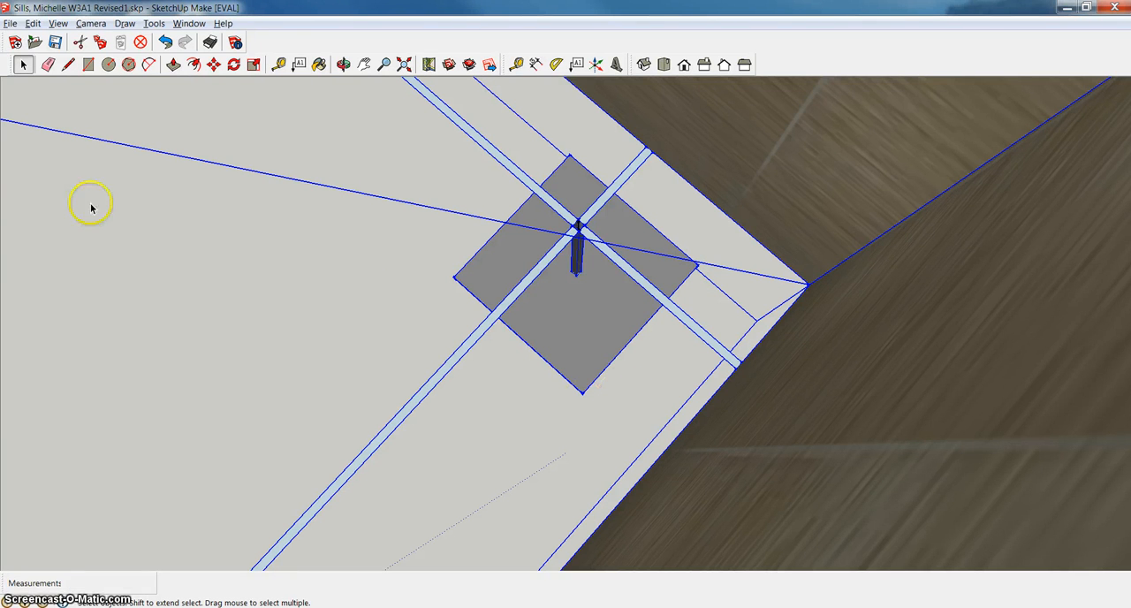
{"action": "left_click", "coordinate": [463, 277]}
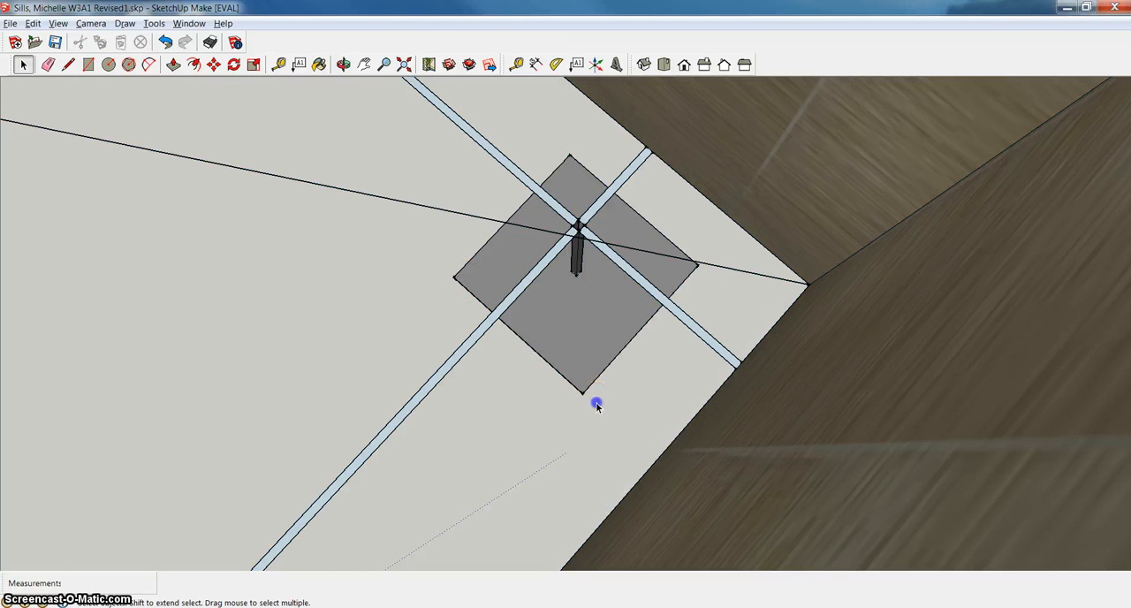
Open the lamp component for editing and select its square base, post and all four crossbar arms, leaving the lampshade faces out.
{"action": "left_click_drag", "start_coordinate": [597, 405], "coordinate": [542, 211]}
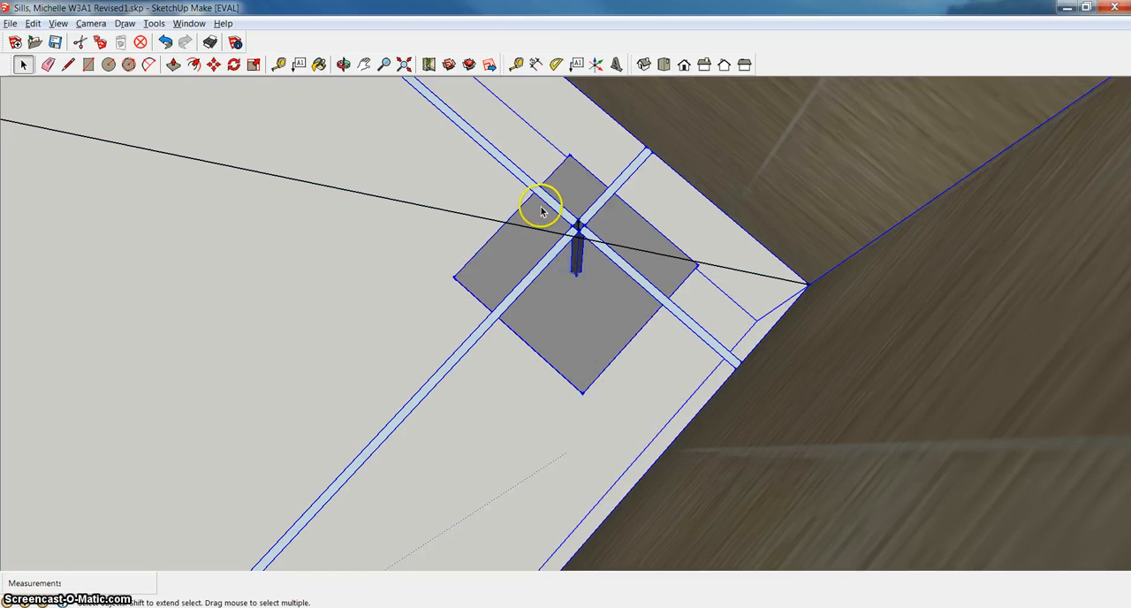
{"action": "right_click", "coordinate": [587, 228]}
{"action": "left_click", "coordinate": [638, 297]}
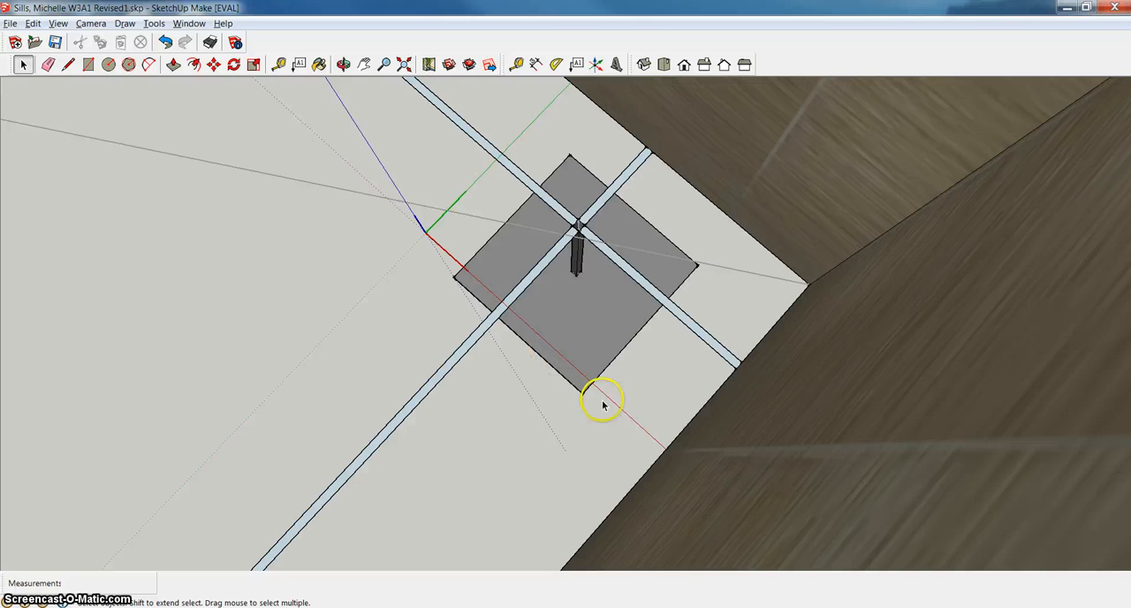
{"action": "left_click_drag", "start_coordinate": [404, 122], "coordinate": [503, 222]}
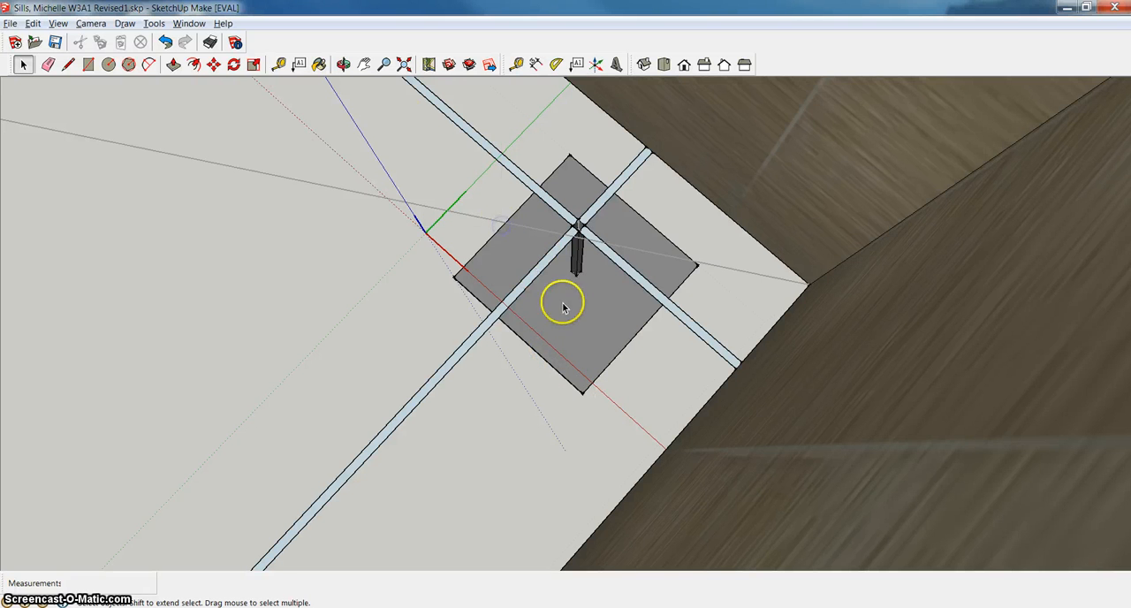
{"action": "left_click_drag", "start_coordinate": [631, 407], "coordinate": [554, 290]}
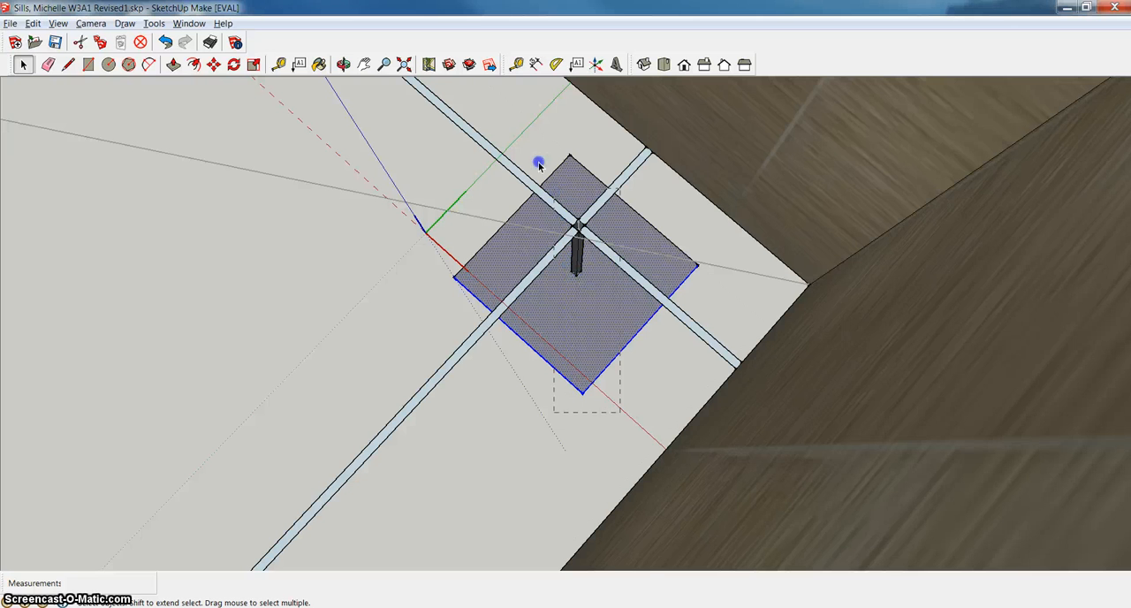
{"action": "left_click_drag", "start_coordinate": [525, 146], "coordinate": [529, 144]}
{"action": "left_click_drag", "start_coordinate": [714, 288], "coordinate": [689, 257]}
{"action": "left_click_drag", "start_coordinate": [410, 159], "coordinate": [407, 161]}
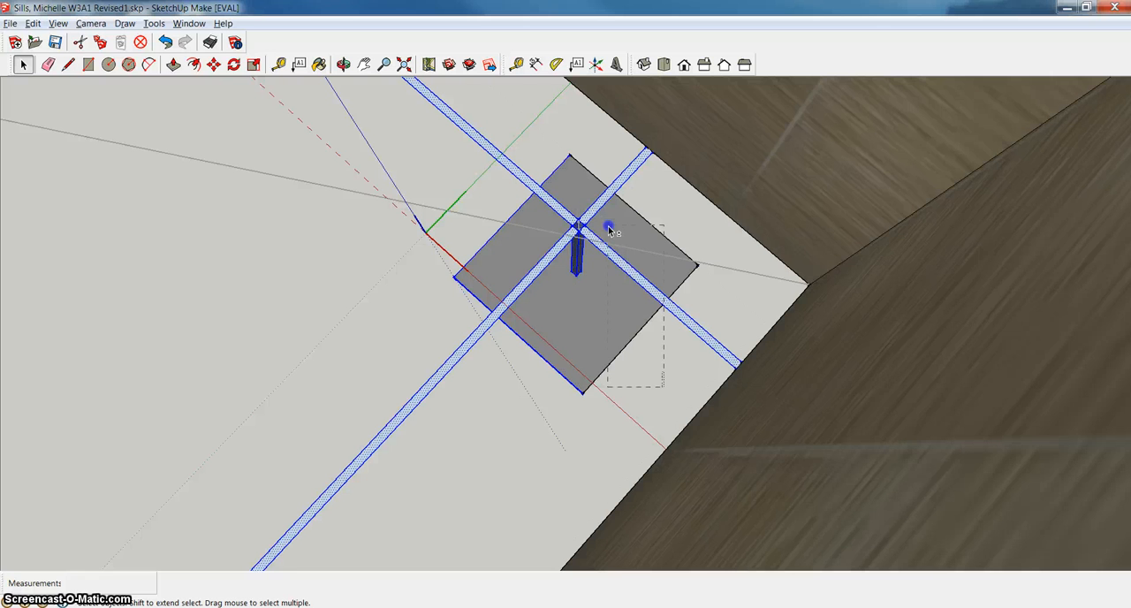
{"action": "left_click_drag", "start_coordinate": [610, 229], "coordinate": [651, 281], "text": "shift"}
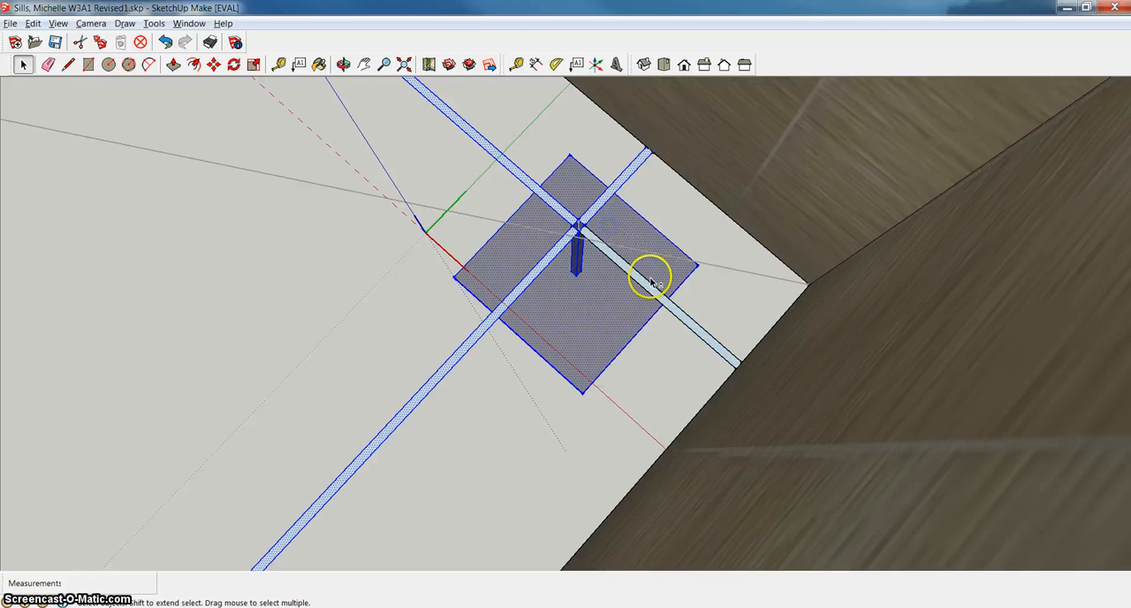
{"action": "left_click", "coordinate": [685, 316], "text": "shift"}
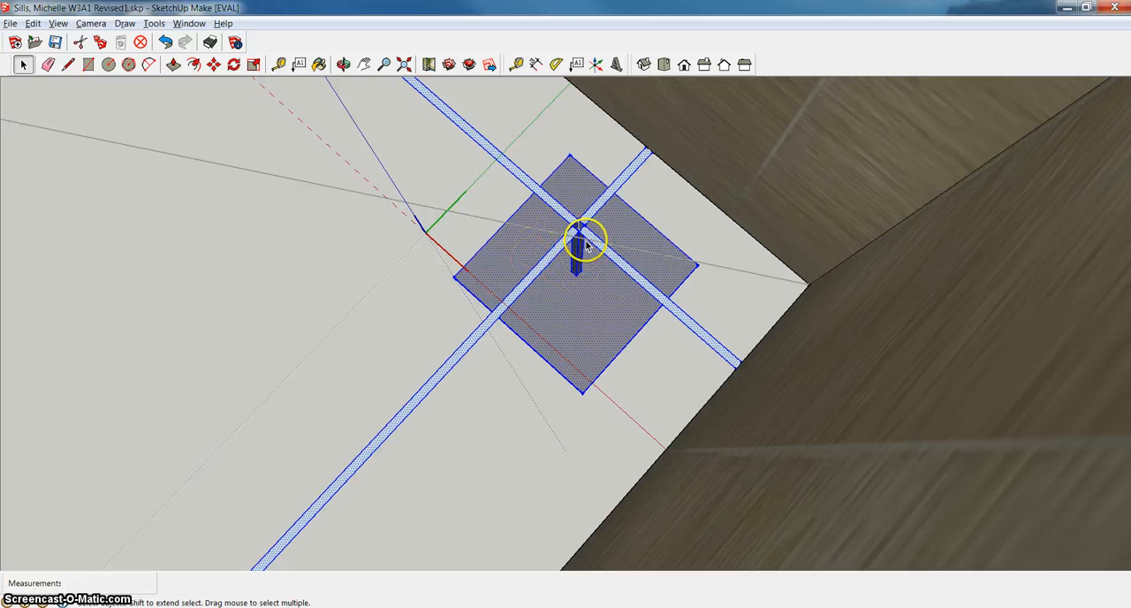
Try to move the selected base, post and crossbars from the short line's midpoint at the post top to the lampshade diagonals' crossing.
{"action": "scroll", "coordinate": [586, 241], "scroll_direction": "up", "scroll_amount": 3}
{"action": "scroll", "coordinate": [586, 241], "scroll_direction": "up", "scroll_amount": 1}
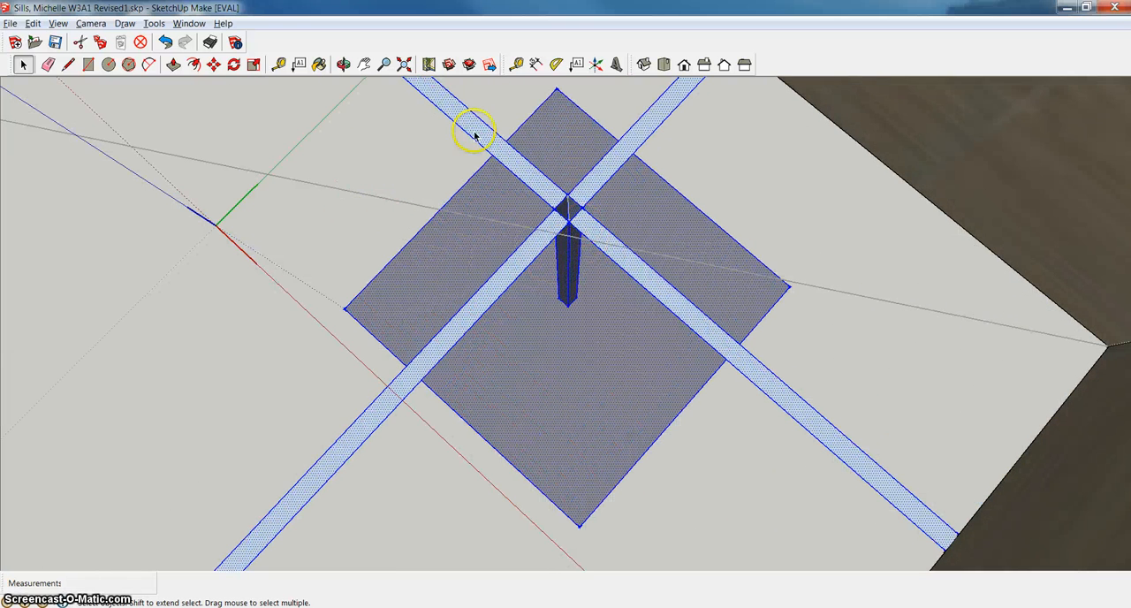
{"action": "left_click", "coordinate": [215, 67]}
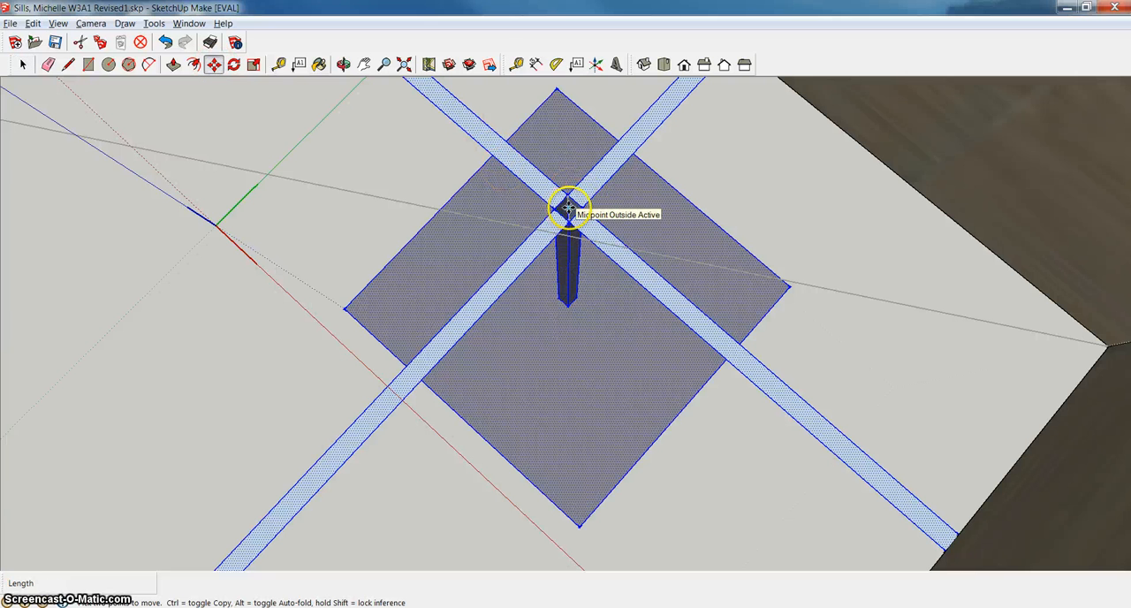
{"action": "left_click", "coordinate": [563, 207]}
{"action": "scroll", "coordinate": [411, 221], "scroll_direction": "down", "scroll_amount": 6}
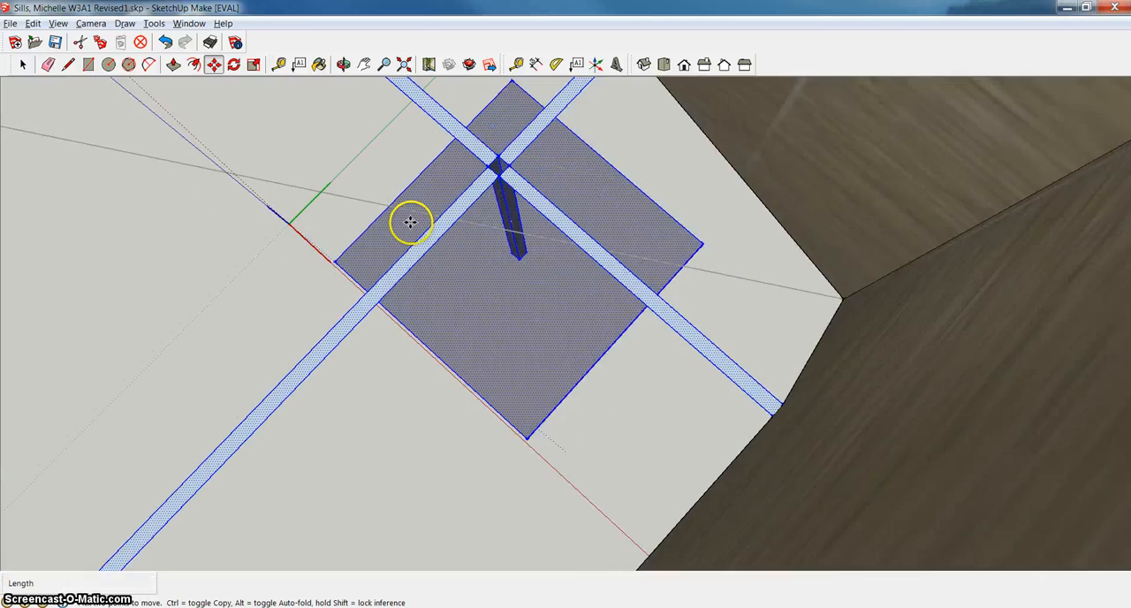
{"action": "scroll", "coordinate": [360, 185], "scroll_direction": "down", "scroll_amount": 5}
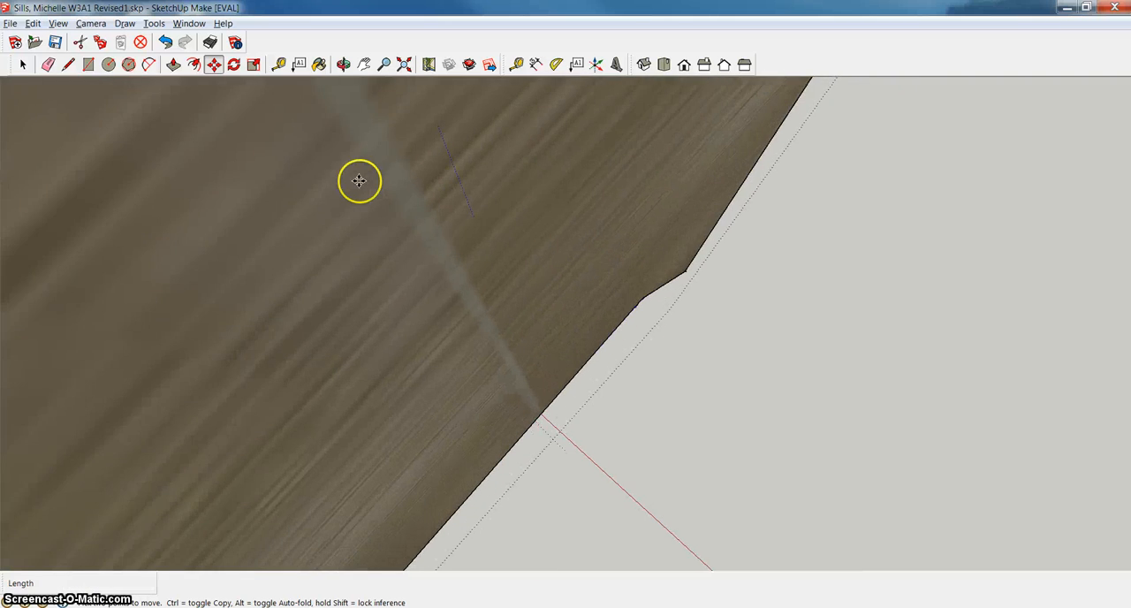
{"action": "scroll", "coordinate": [361, 185], "scroll_direction": "down", "scroll_amount": 6}
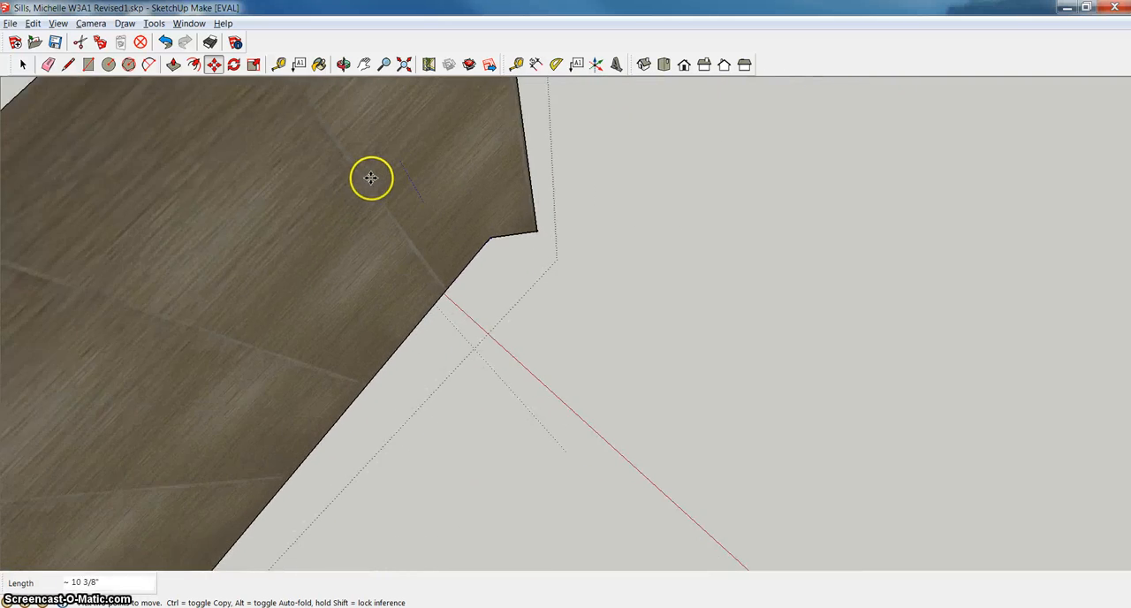
{"action": "left_click", "coordinate": [364, 64]}
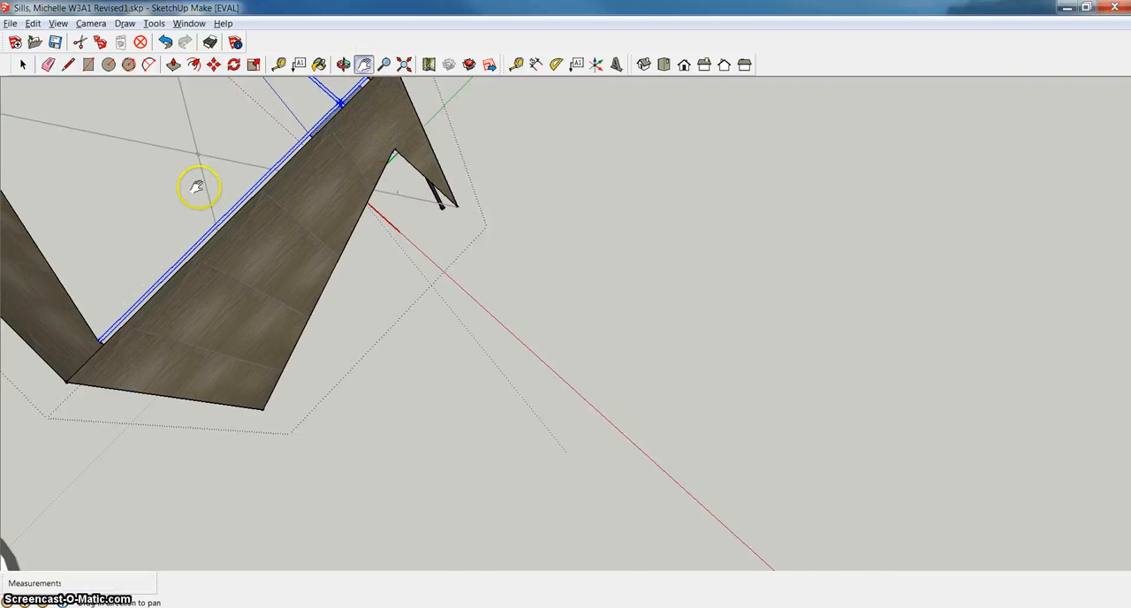
{"action": "left_click_drag", "start_coordinate": [197, 182], "coordinate": [550, 442]}
{"action": "scroll", "coordinate": [547, 429], "scroll_direction": "down", "scroll_amount": 2}
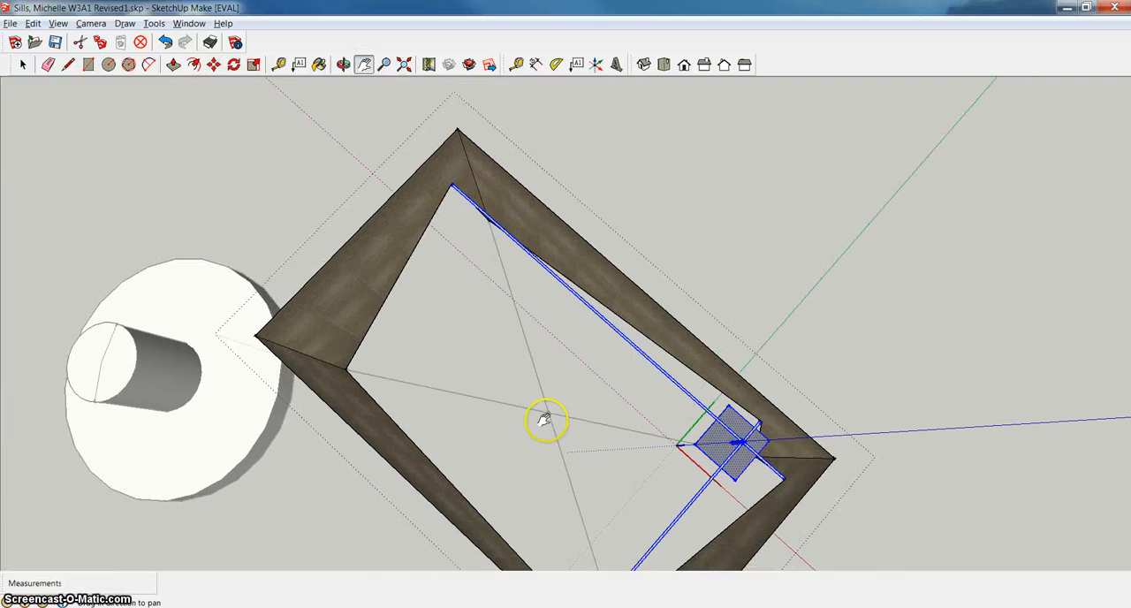
{"action": "right_click", "coordinate": [545, 414]}
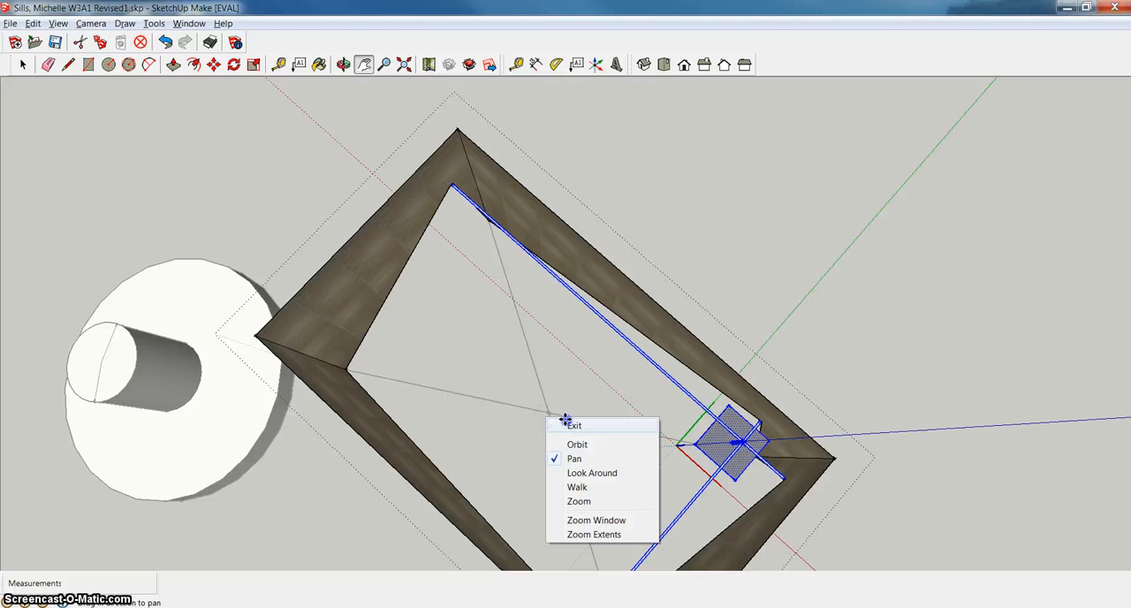
{"action": "left_click", "coordinate": [574, 425]}
{"action": "left_click", "coordinate": [548, 413]}
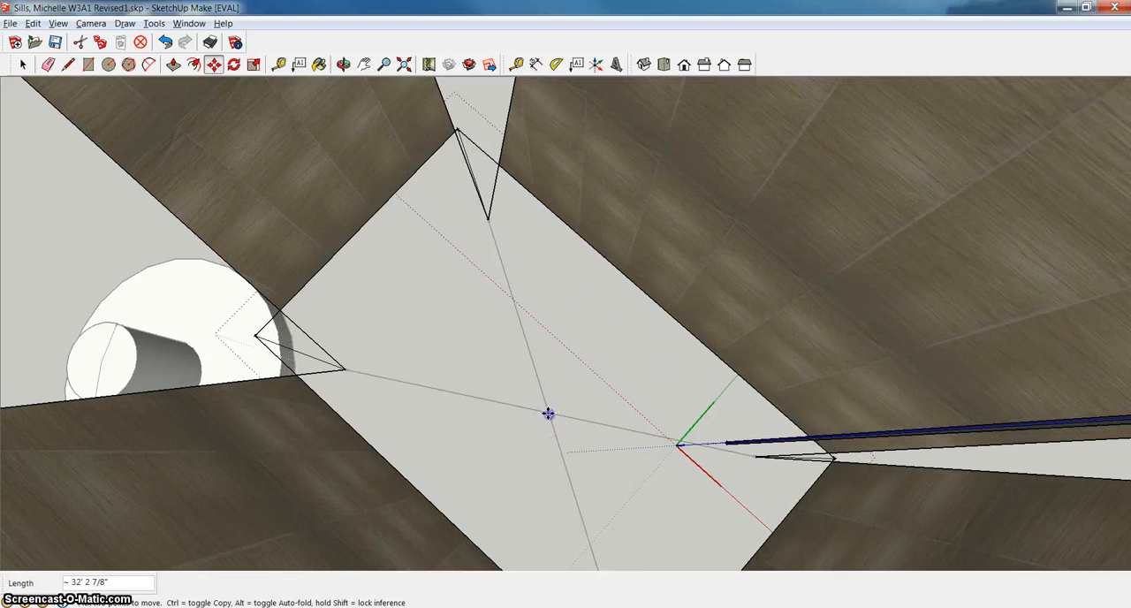
Undo the move of the lamp's base, post and crossbars.
{"action": "scroll", "coordinate": [593, 381], "scroll_direction": "down", "scroll_amount": 1}
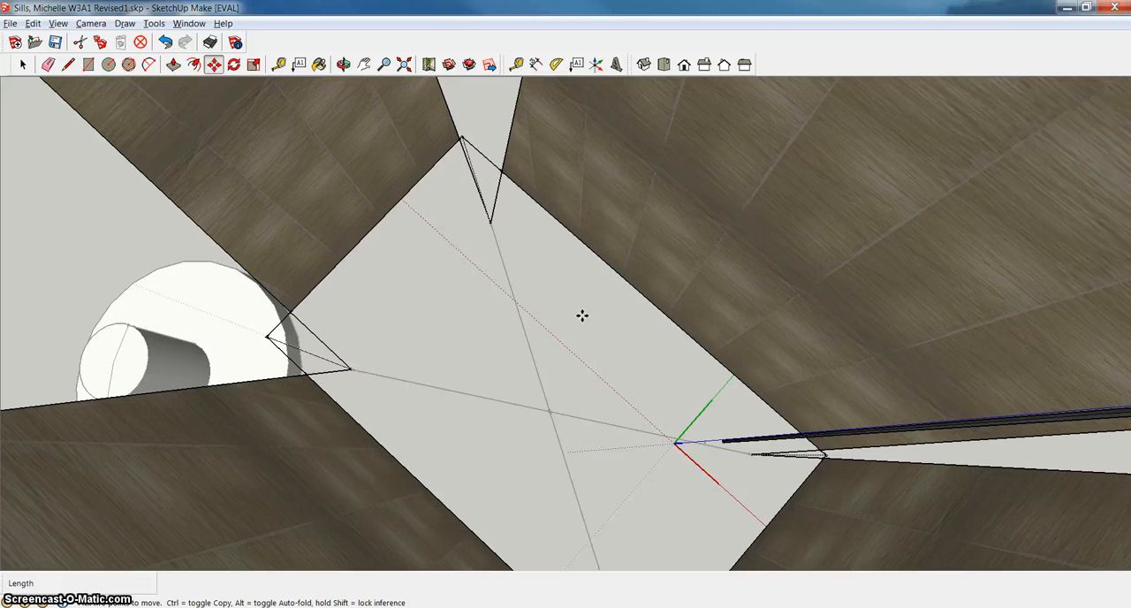
{"action": "key", "text": "ctrl+z"}
{"action": "scroll", "coordinate": [576, 409], "scroll_direction": "up", "scroll_amount": 3}
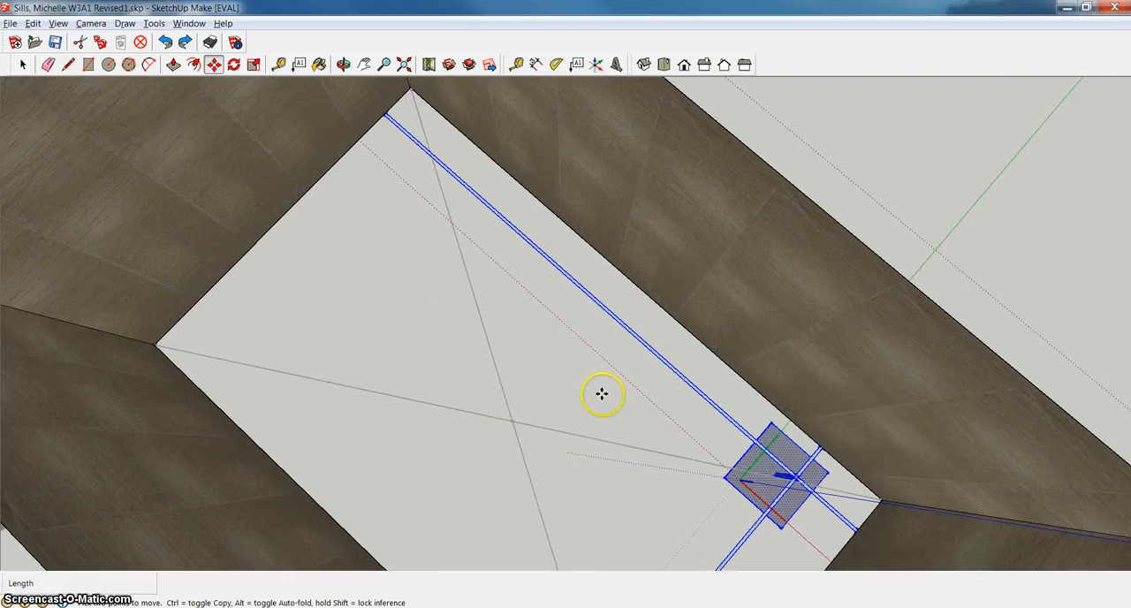
{"action": "scroll", "coordinate": [600, 394], "scroll_direction": "up", "scroll_amount": 1}
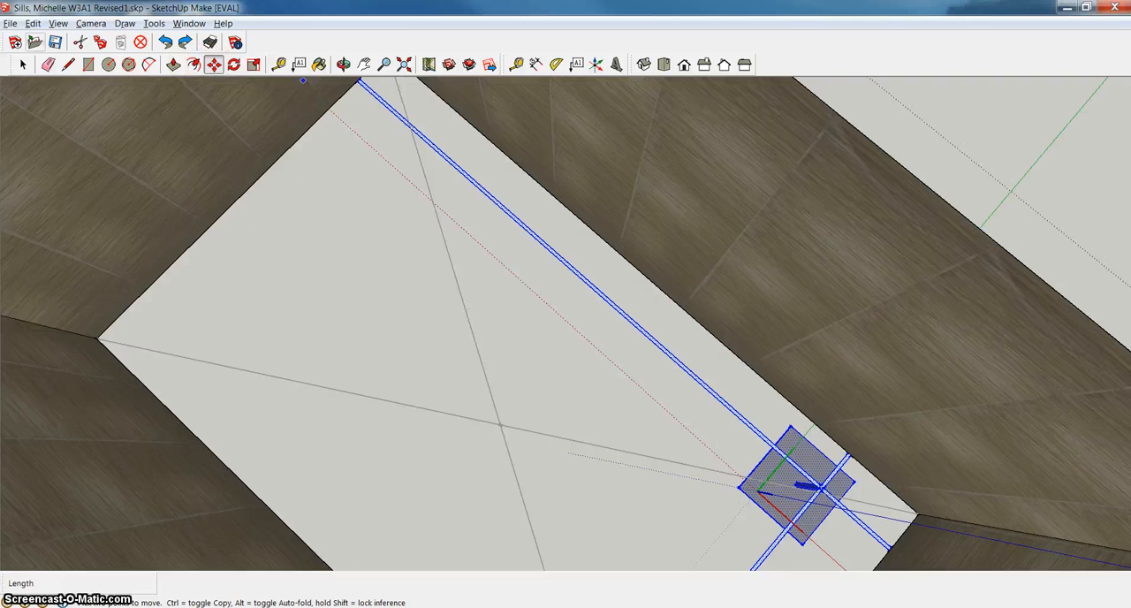
Clear the current selection and select only the lamp's square base and post, leaving the crossbar arms out.
{"action": "left_click", "coordinate": [23, 64]}
{"action": "scroll", "coordinate": [848, 517], "scroll_direction": "up", "scroll_amount": 3}
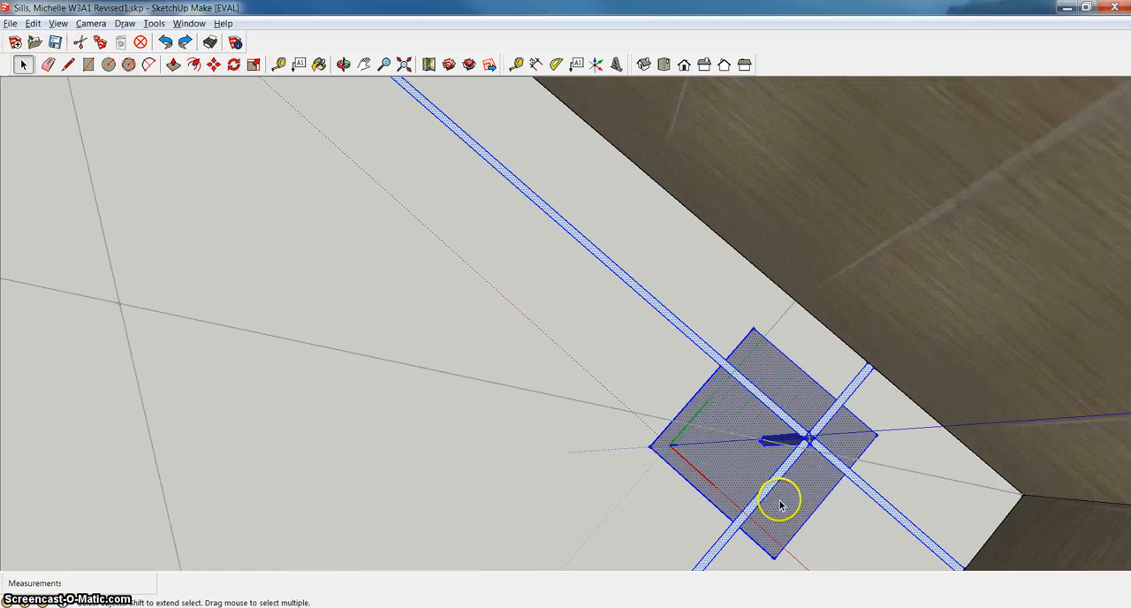
{"action": "scroll", "coordinate": [781, 506], "scroll_direction": "up", "scroll_amount": 2}
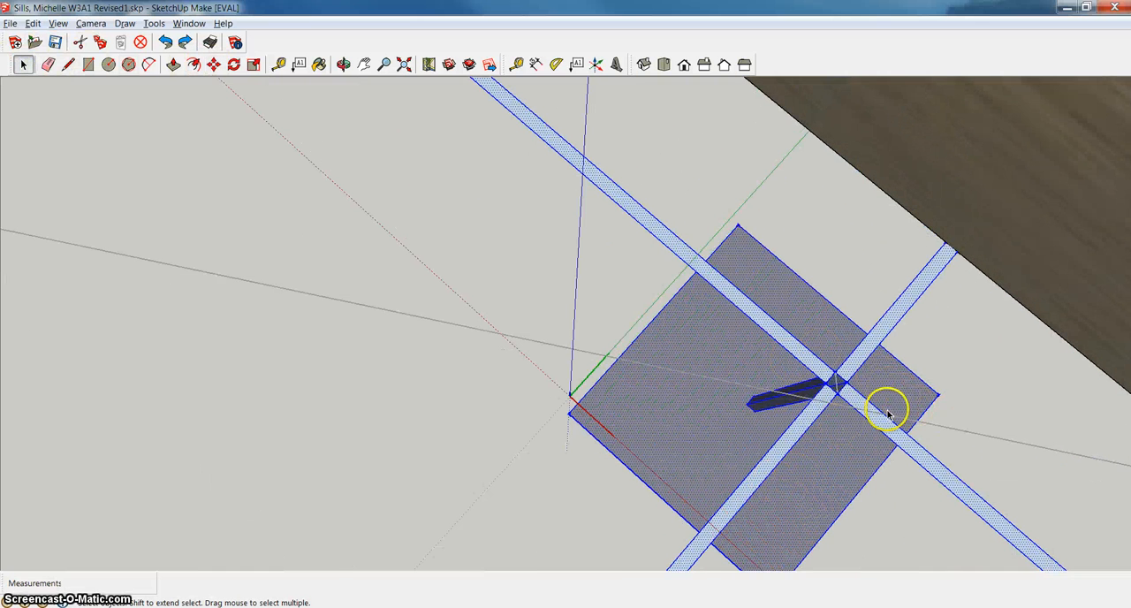
{"action": "left_click", "coordinate": [663, 241]}
{"action": "left_click", "coordinate": [679, 333]}
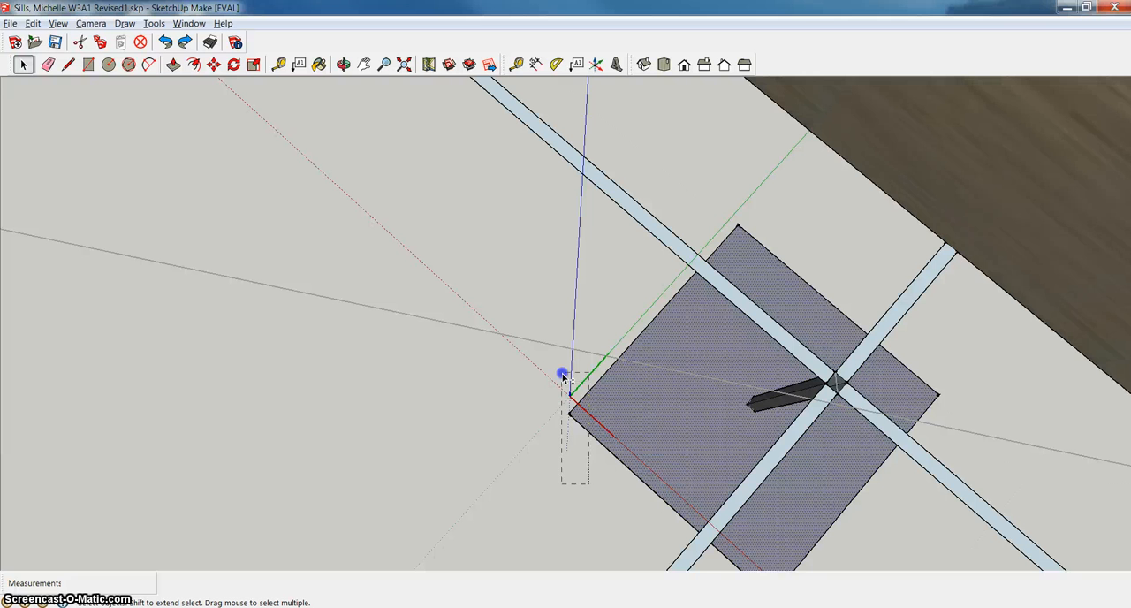
{"action": "left_click_drag", "start_coordinate": [563, 376], "coordinate": [564, 380]}
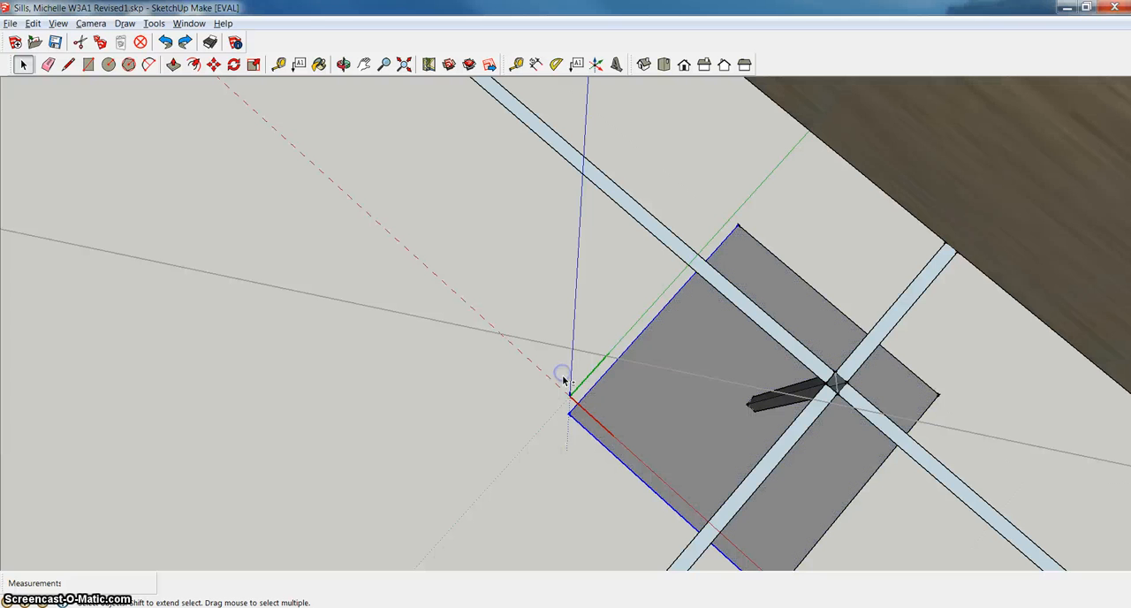
{"action": "double_click", "coordinate": [834, 492]}
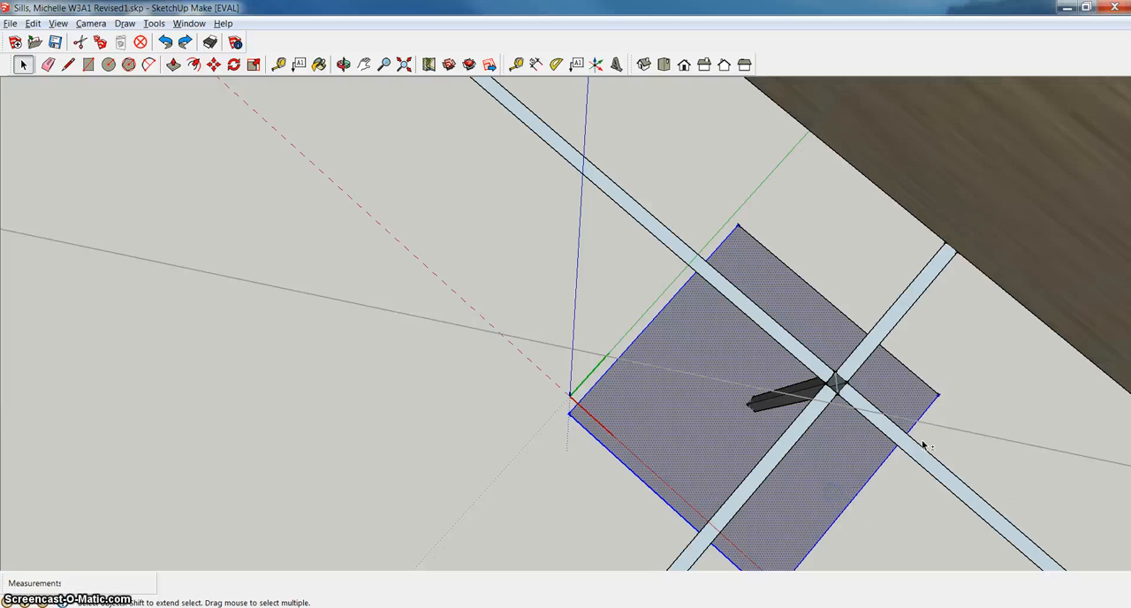
{"action": "left_click", "coordinate": [932, 382], "text": "shift"}
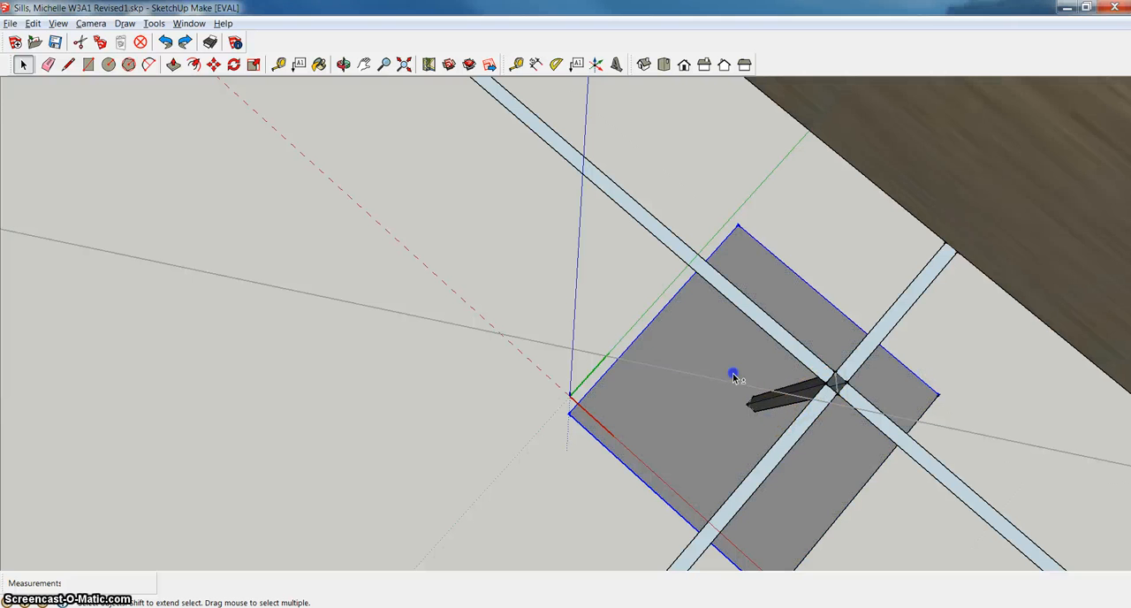
{"action": "left_click", "coordinate": [696, 357], "text": "shift"}
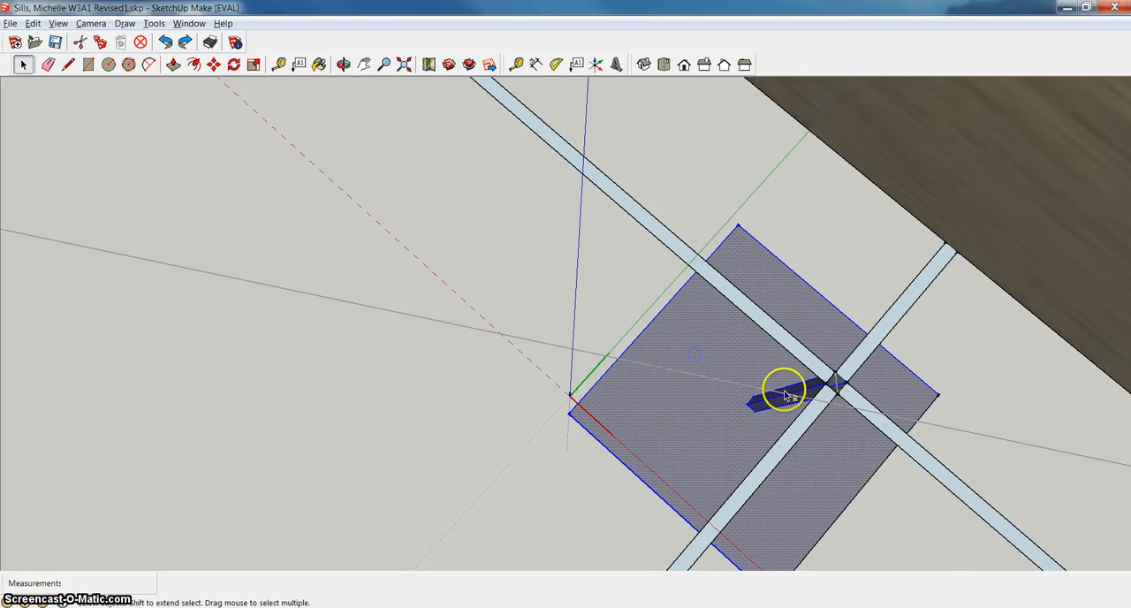
{"action": "left_click", "coordinate": [831, 484], "text": "shift"}
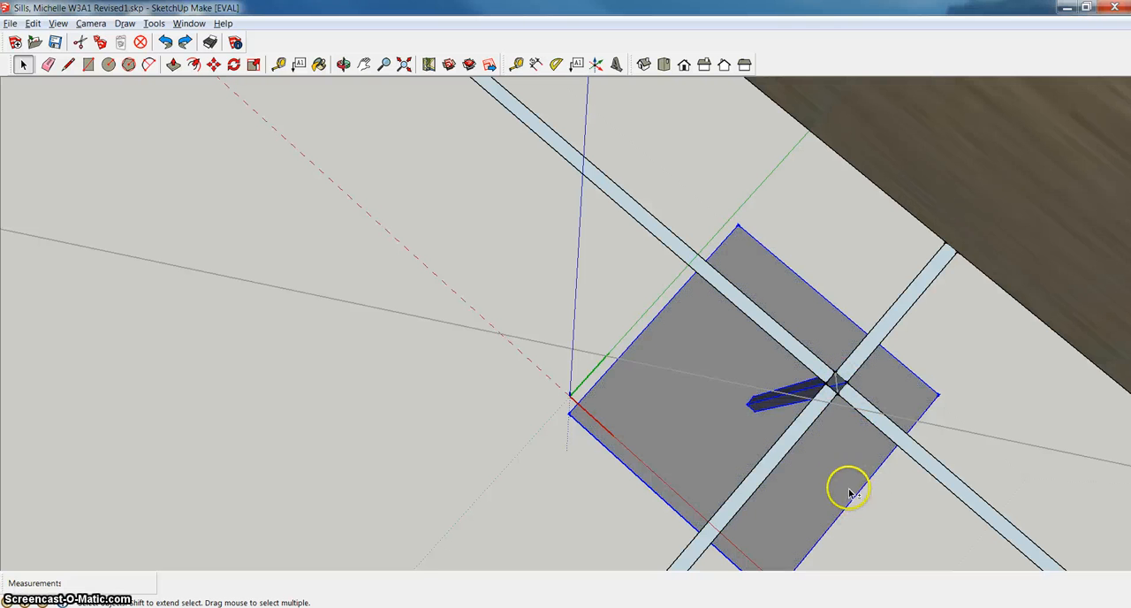
{"action": "left_click", "coordinate": [844, 481], "text": "shift"}
{"action": "scroll", "coordinate": [828, 483], "scroll_direction": "down", "scroll_amount": 1}
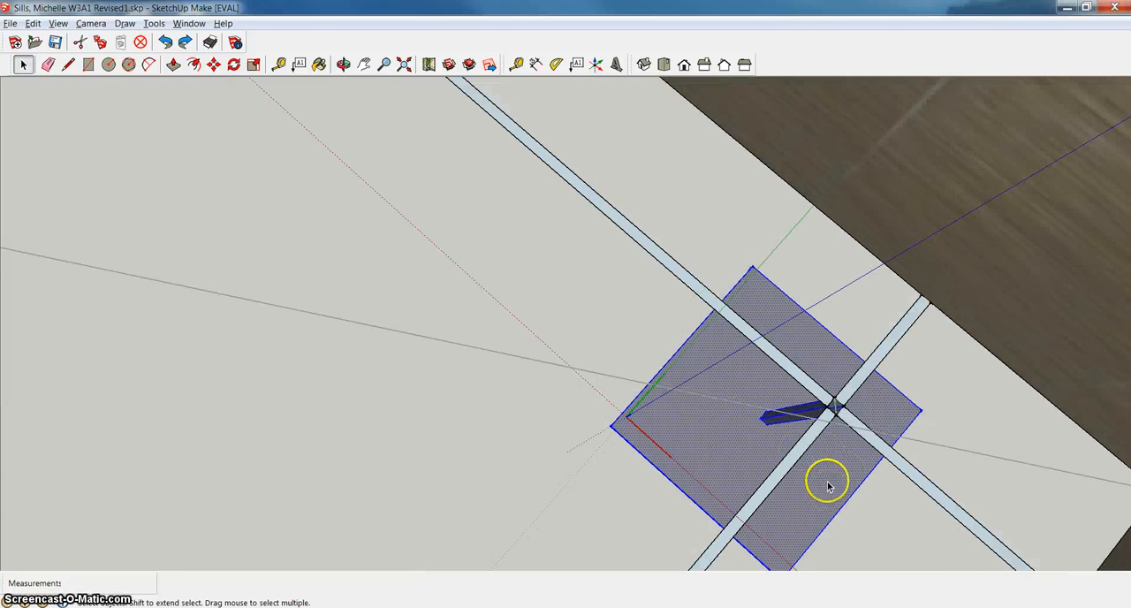
{"action": "scroll", "coordinate": [831, 500], "scroll_direction": "down", "scroll_amount": 1}
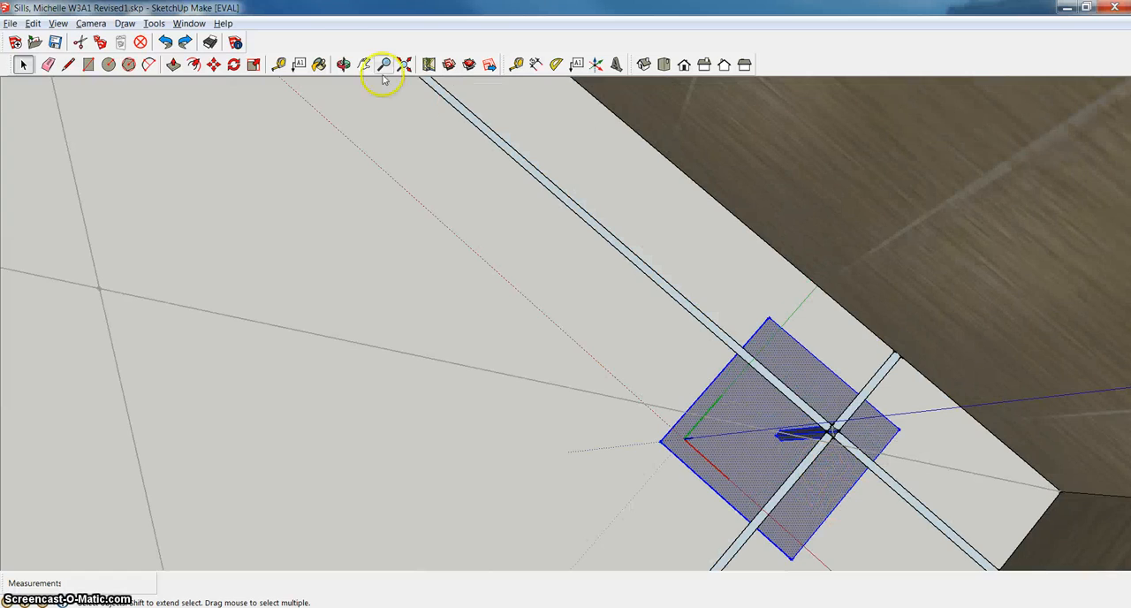
Try to add the four small feet under the square base to the selection of base and post.
{"action": "left_click", "coordinate": [342, 64]}
{"action": "left_click_drag", "start_coordinate": [657, 322], "coordinate": [801, 336]}
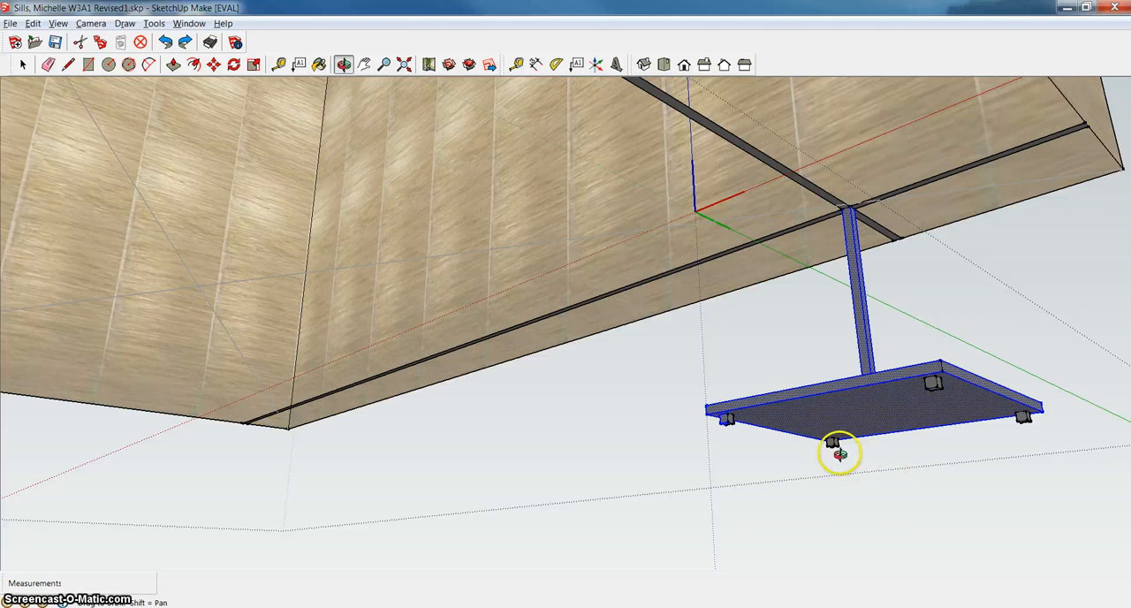
{"action": "left_click", "coordinate": [23, 65]}
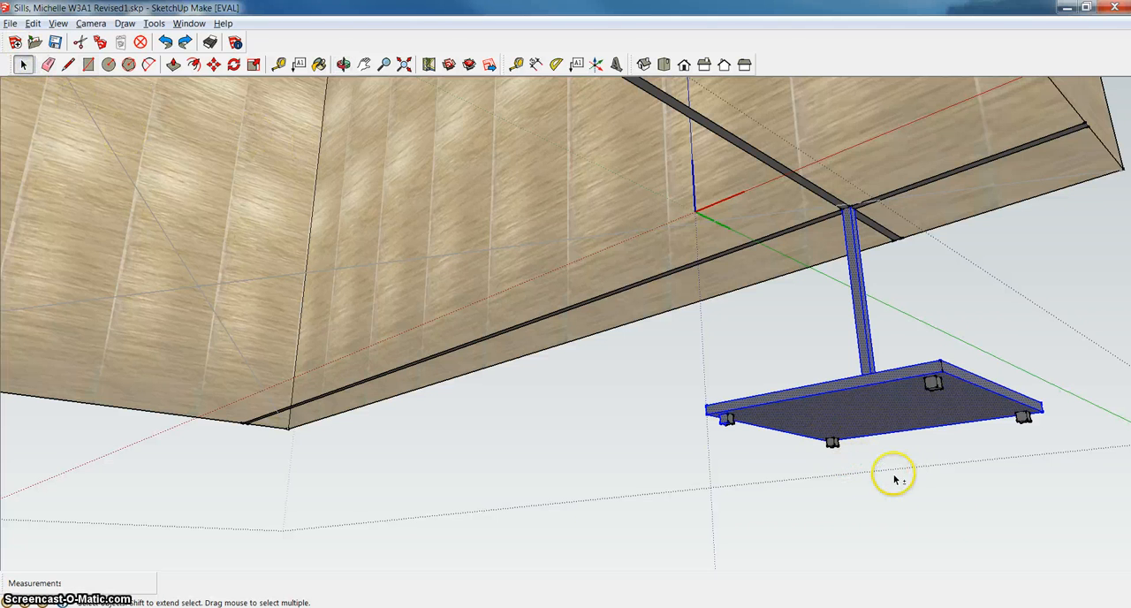
{"action": "left_click_drag", "start_coordinate": [820, 437], "coordinate": [818, 435], "text": "shift"}
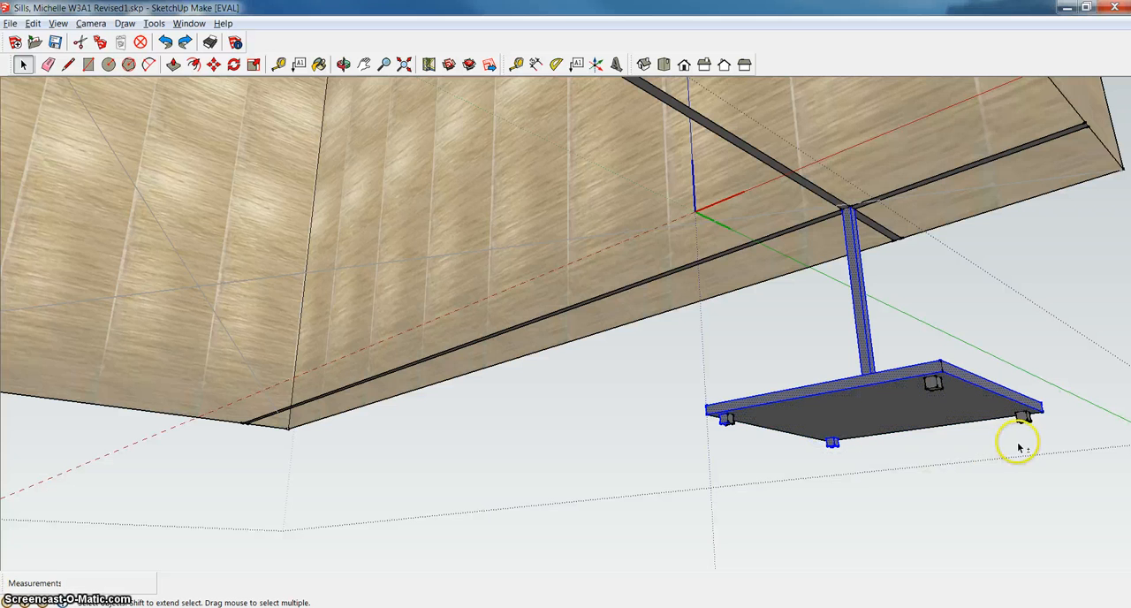
{"action": "left_click_drag", "start_coordinate": [1007, 397], "coordinate": [912, 354], "text": "shift"}
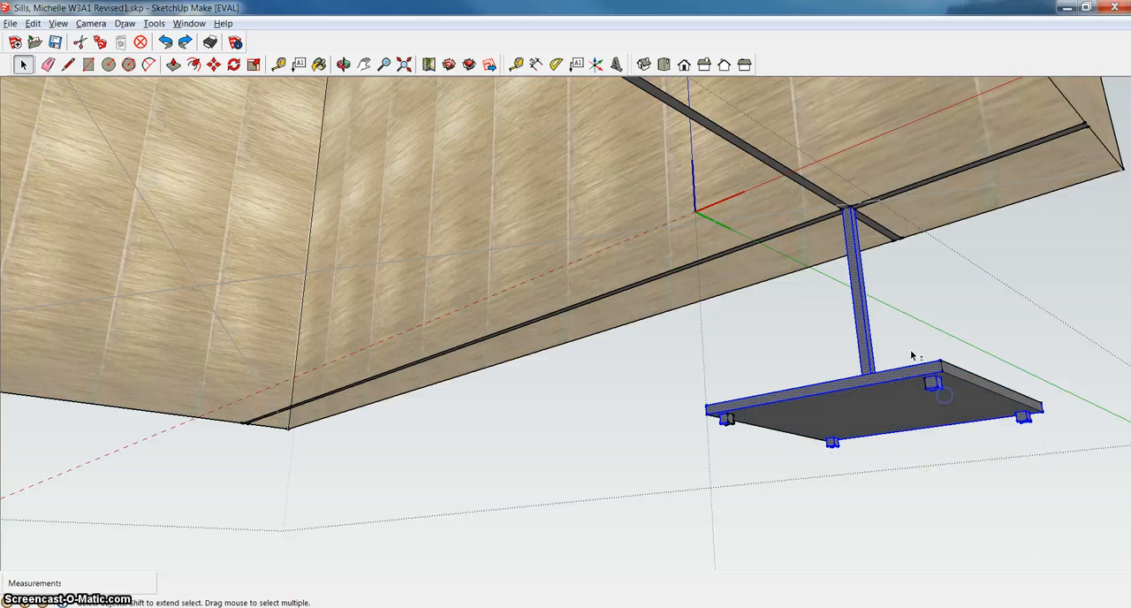
{"action": "left_click", "coordinate": [960, 379], "text": "shift"}
{"action": "left_click", "coordinate": [1043, 447]}
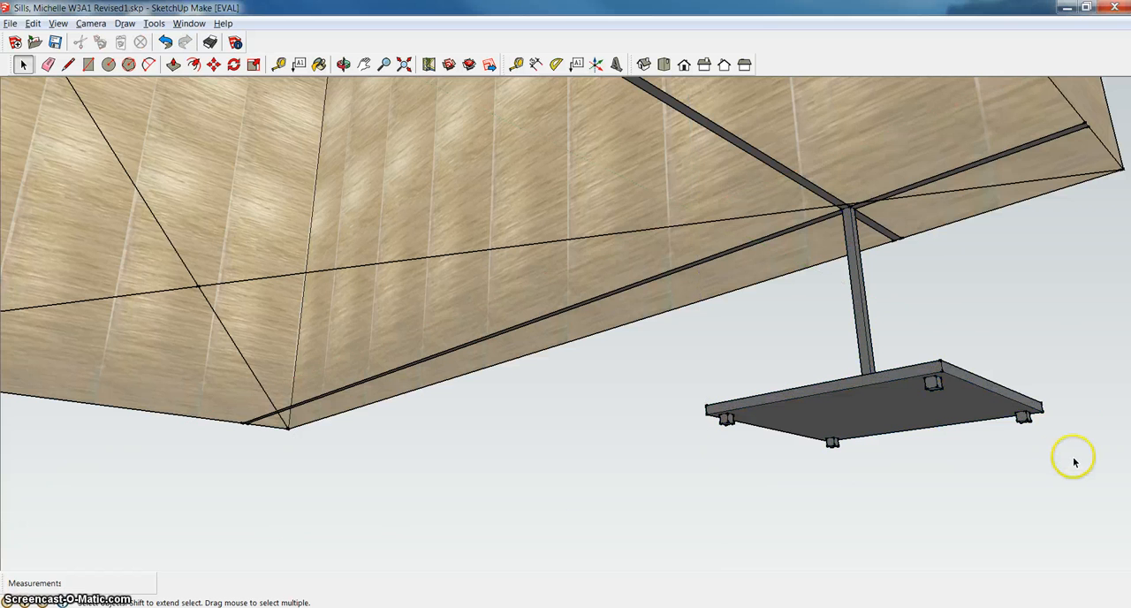
Reopen the lamp component for editing and select its square base, post and the feet near the base's side corners.
{"action": "left_click", "coordinate": [943, 343]}
{"action": "right_click", "coordinate": [932, 373]}
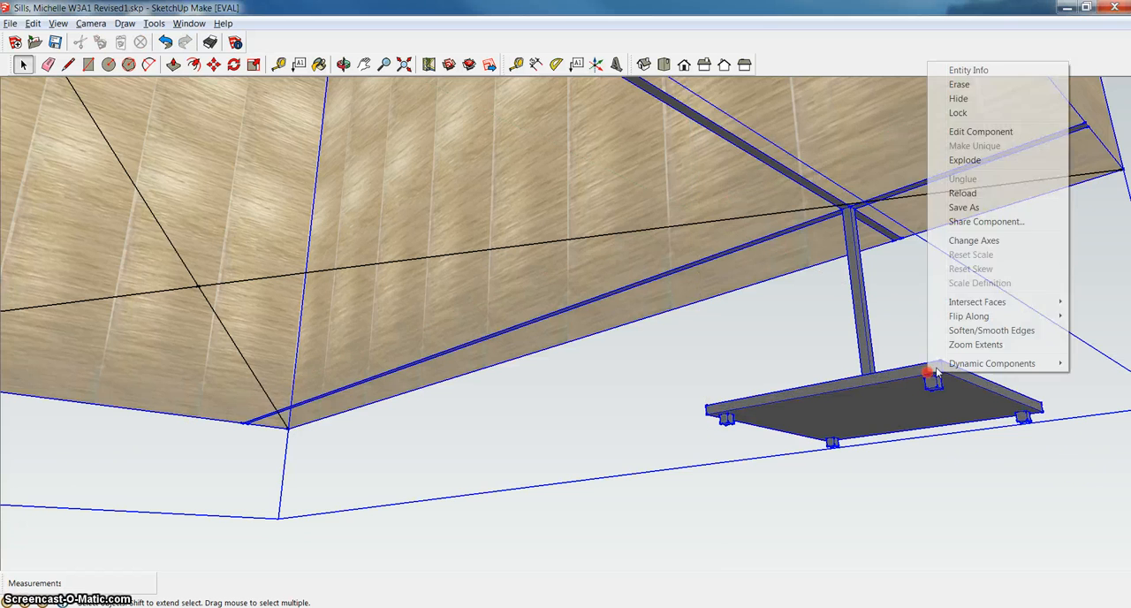
{"action": "left_click", "coordinate": [983, 132]}
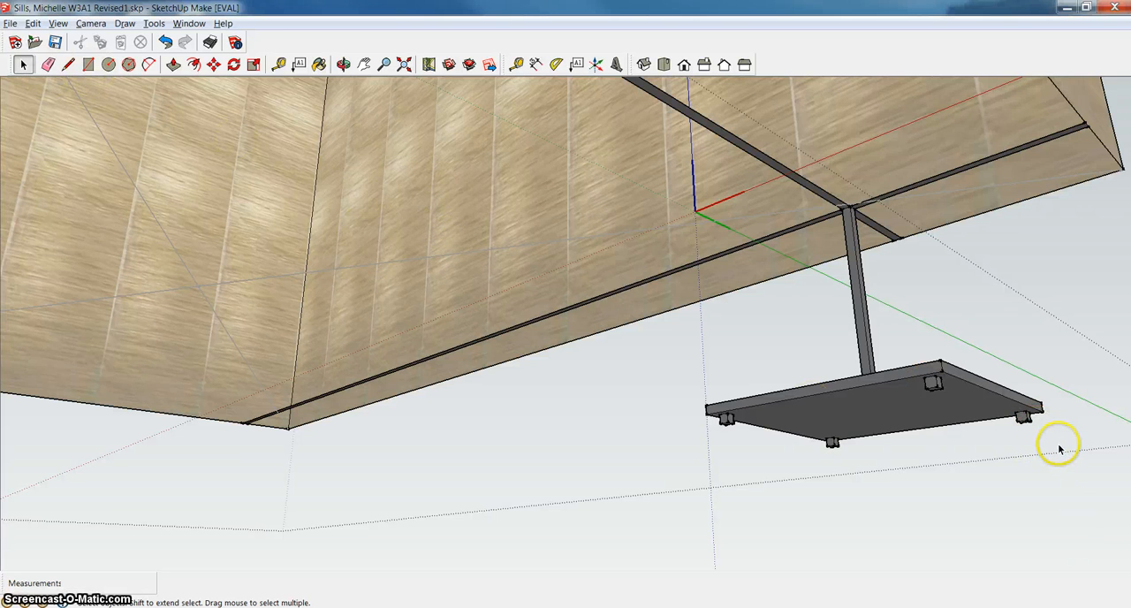
{"action": "left_click_drag", "start_coordinate": [1055, 434], "coordinate": [932, 410]}
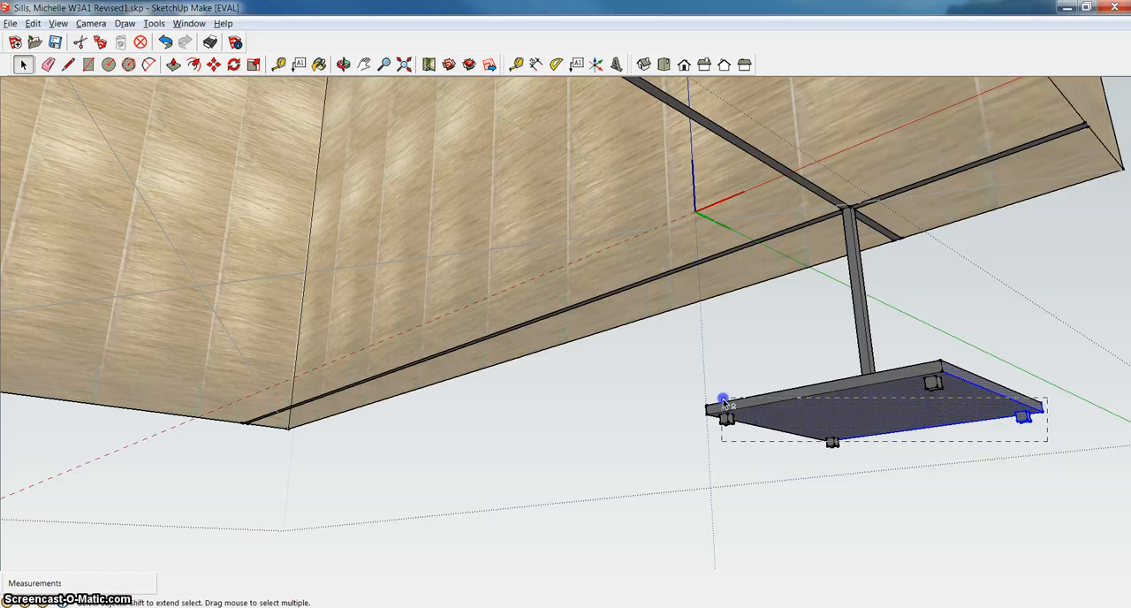
{"action": "left_click_drag", "start_coordinate": [723, 402], "coordinate": [716, 399]}
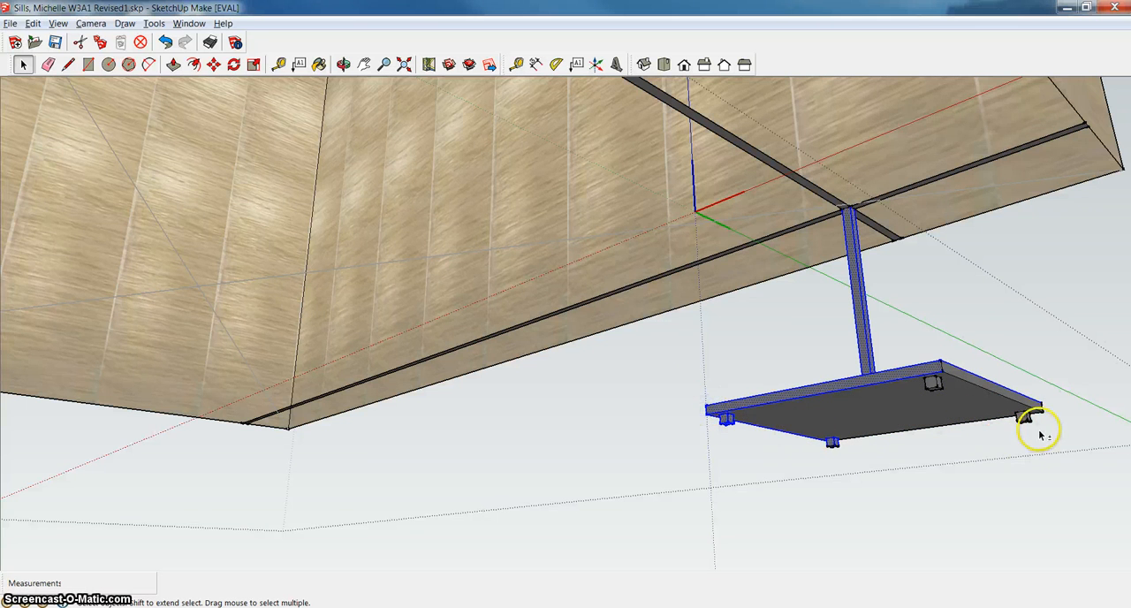
{"action": "left_click_drag", "start_coordinate": [1048, 433], "coordinate": [1016, 417]}
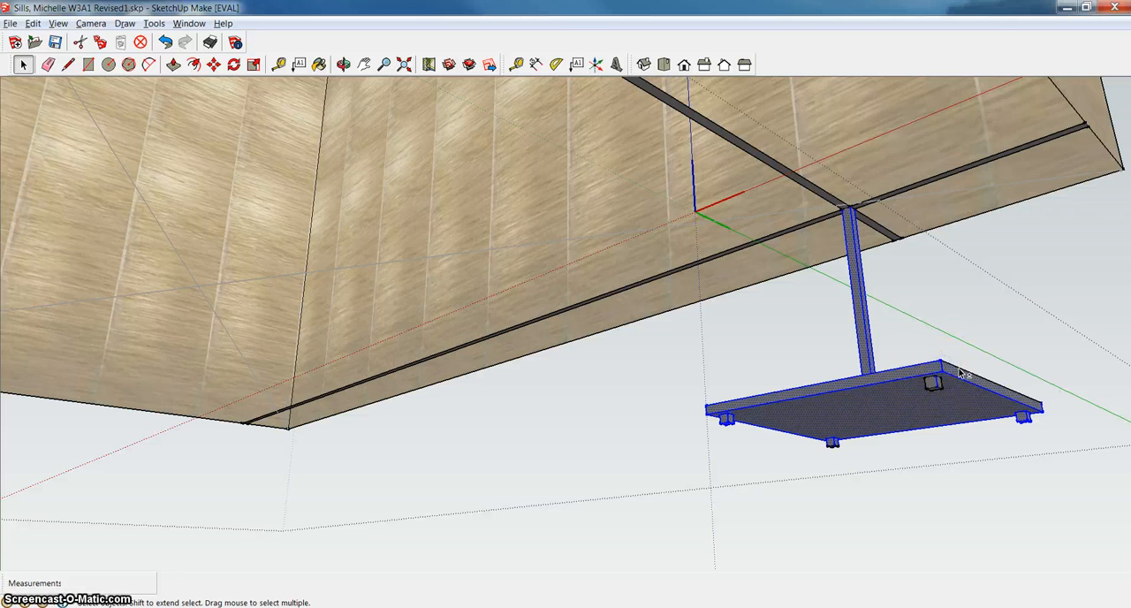
Add every face and edge of the two incompletely selected feet at the base's front and rear corners to the selection.
{"action": "scroll", "coordinate": [972, 388], "scroll_direction": "up", "scroll_amount": 6}
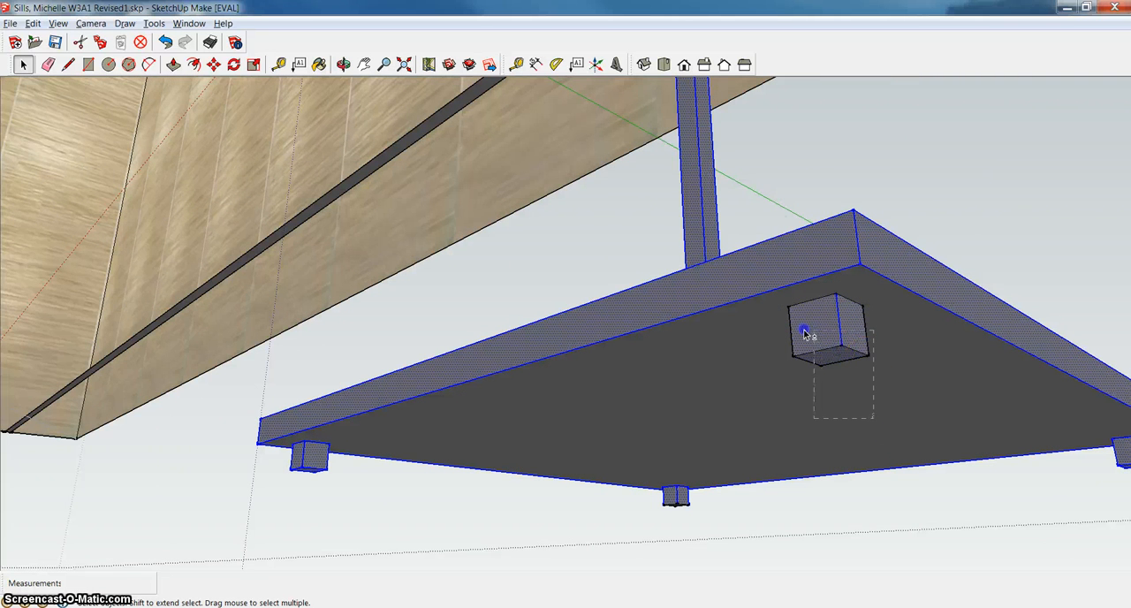
{"action": "left_click_drag", "start_coordinate": [803, 330], "coordinate": [781, 307], "text": "shift"}
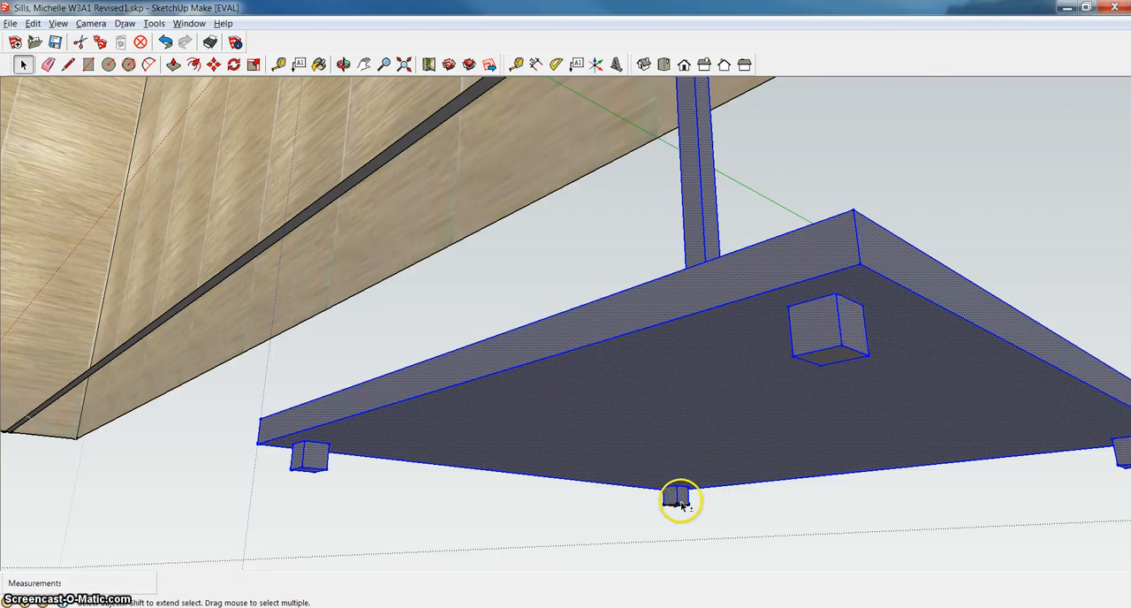
{"action": "scroll", "coordinate": [681, 503], "scroll_direction": "up", "scroll_amount": 8}
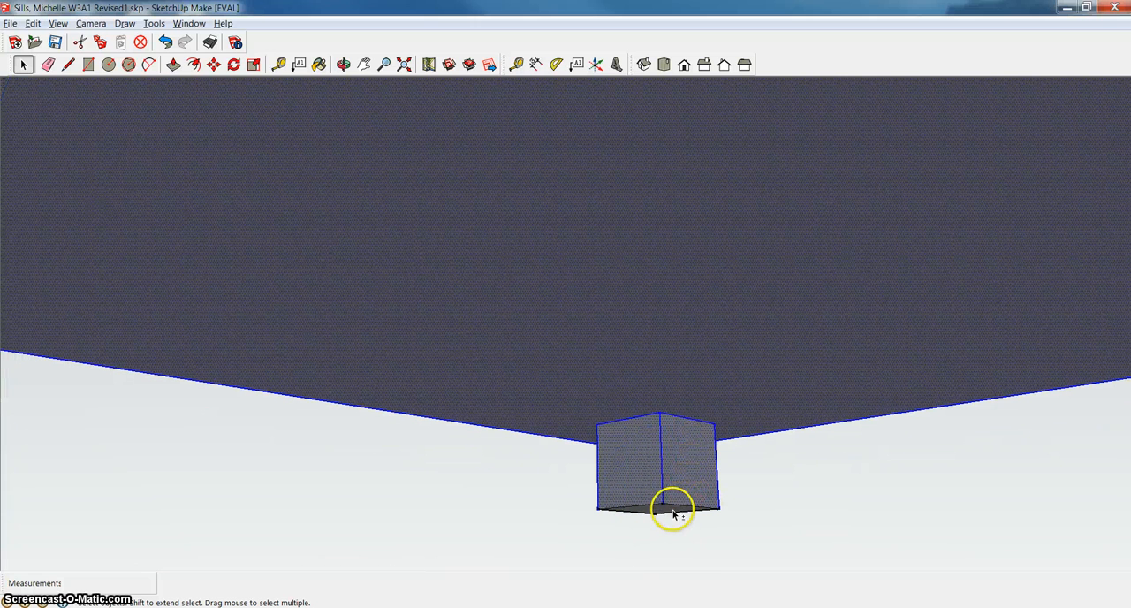
{"action": "left_click", "coordinate": [674, 503], "text": "shift"}
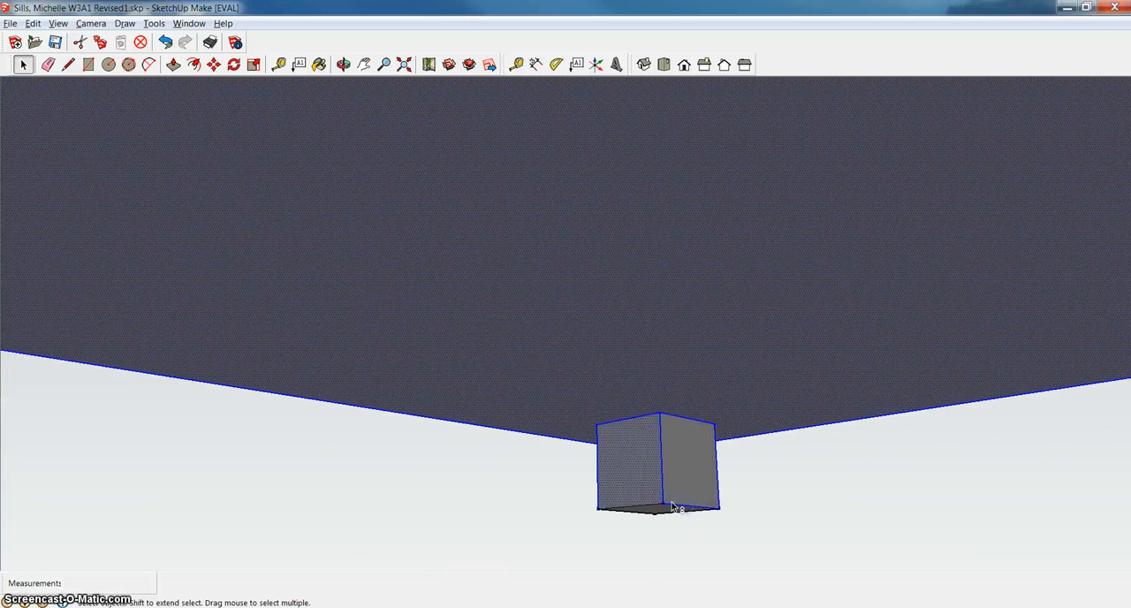
{"action": "left_click", "coordinate": [677, 495], "text": "shift"}
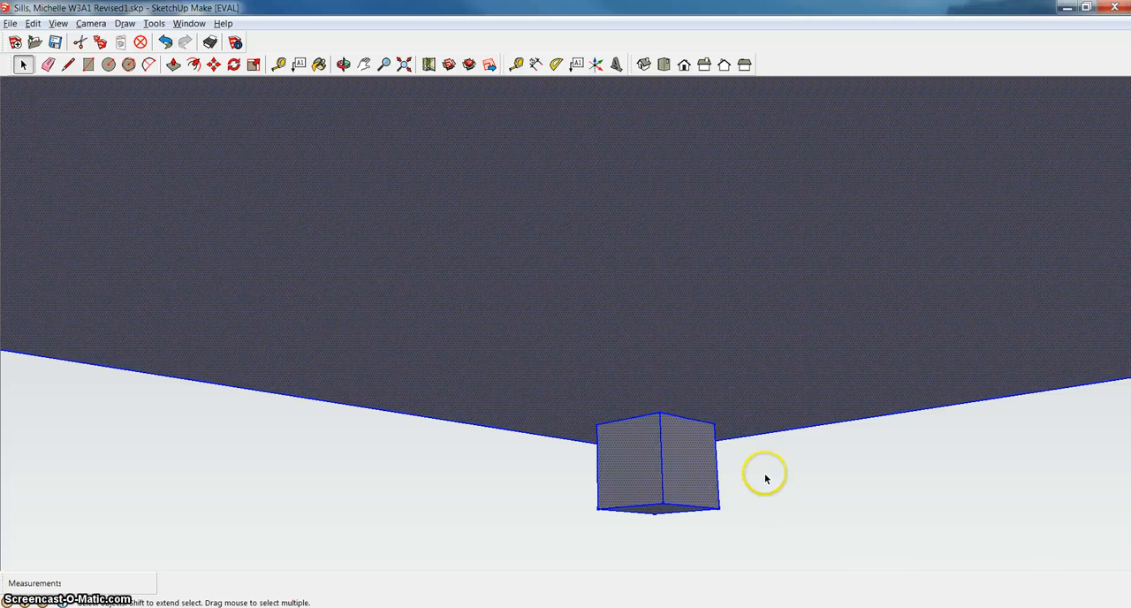
Inspect the lamp base's underside and add the unselected side face of one corner foot to the selection.
{"action": "scroll", "coordinate": [766, 478], "scroll_direction": "down", "scroll_amount": 6}
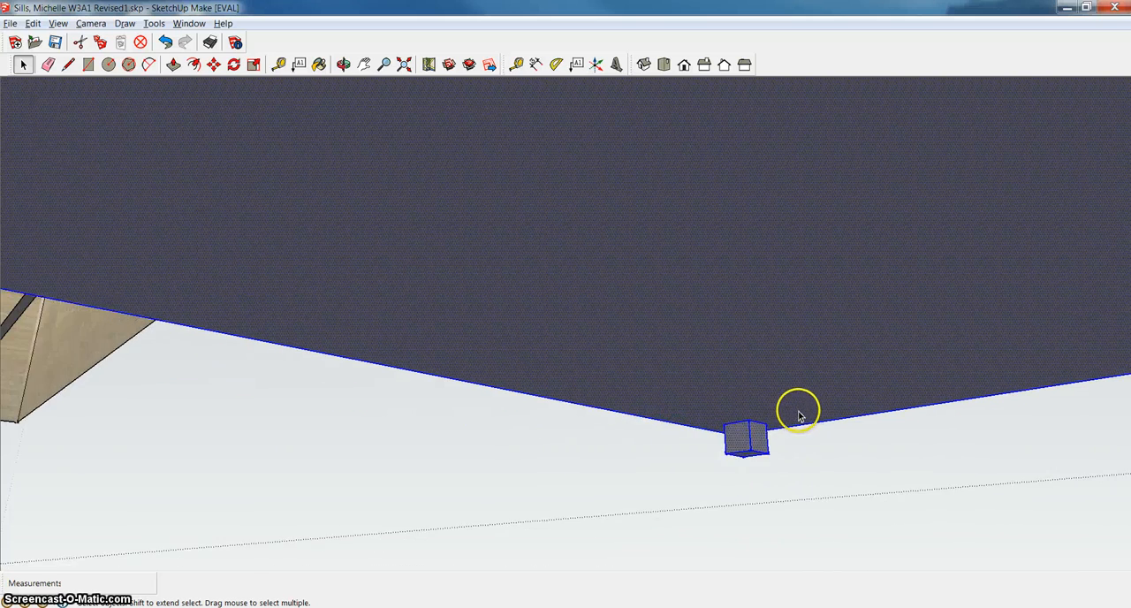
{"action": "scroll", "coordinate": [800, 408], "scroll_direction": "down", "scroll_amount": 5}
{"action": "left_click", "coordinate": [364, 64]}
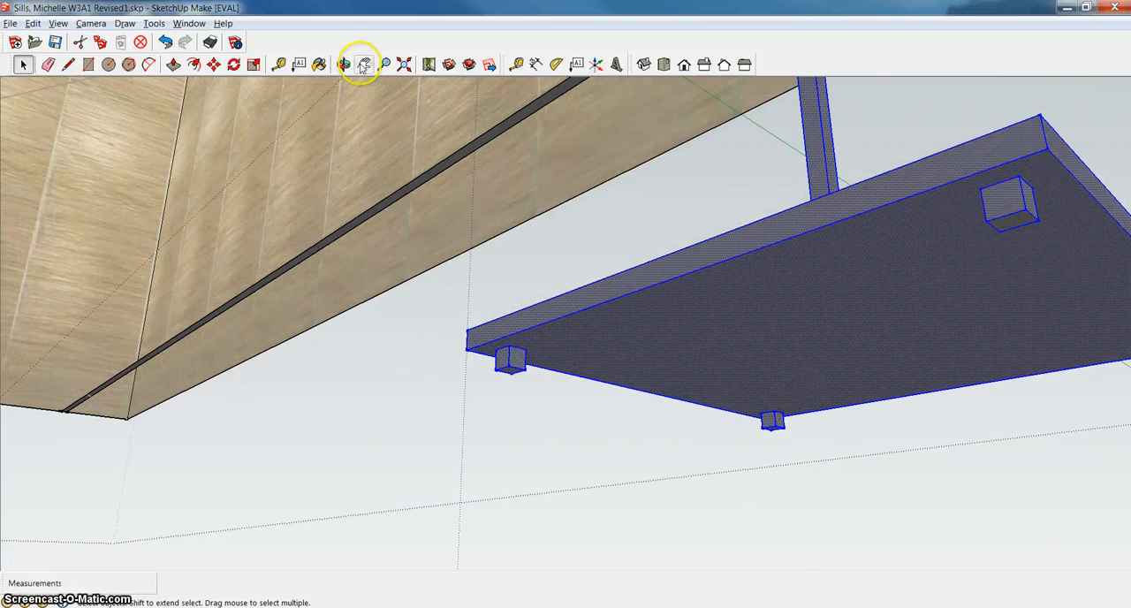
{"action": "left_click_drag", "start_coordinate": [698, 252], "coordinate": [239, 271]}
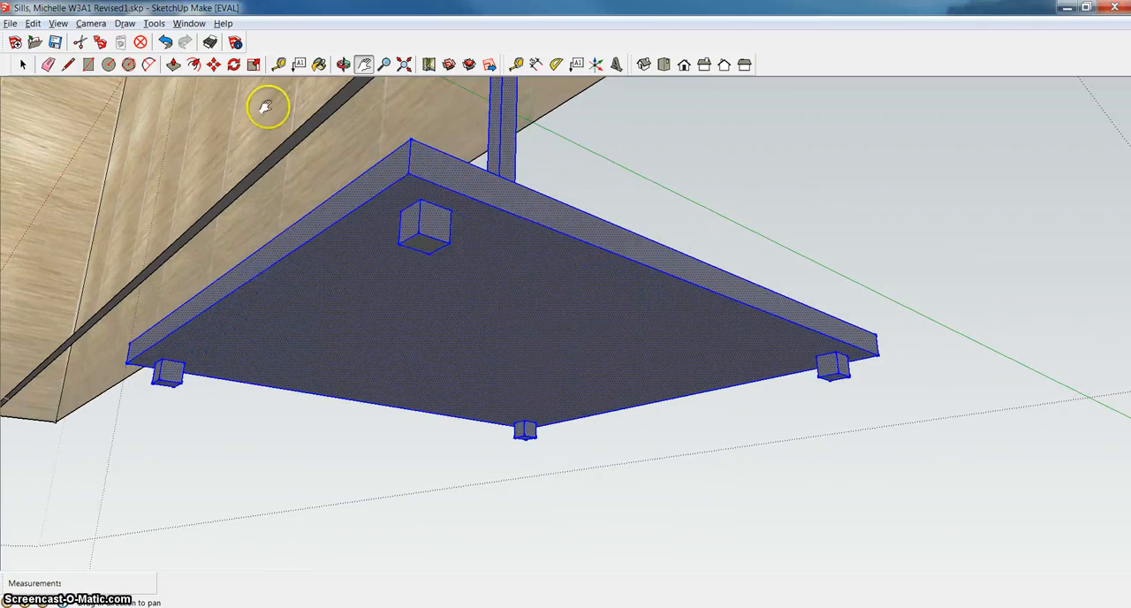
{"action": "left_click", "coordinate": [343, 64]}
{"action": "left_click_drag", "start_coordinate": [566, 212], "coordinate": [277, 256]}
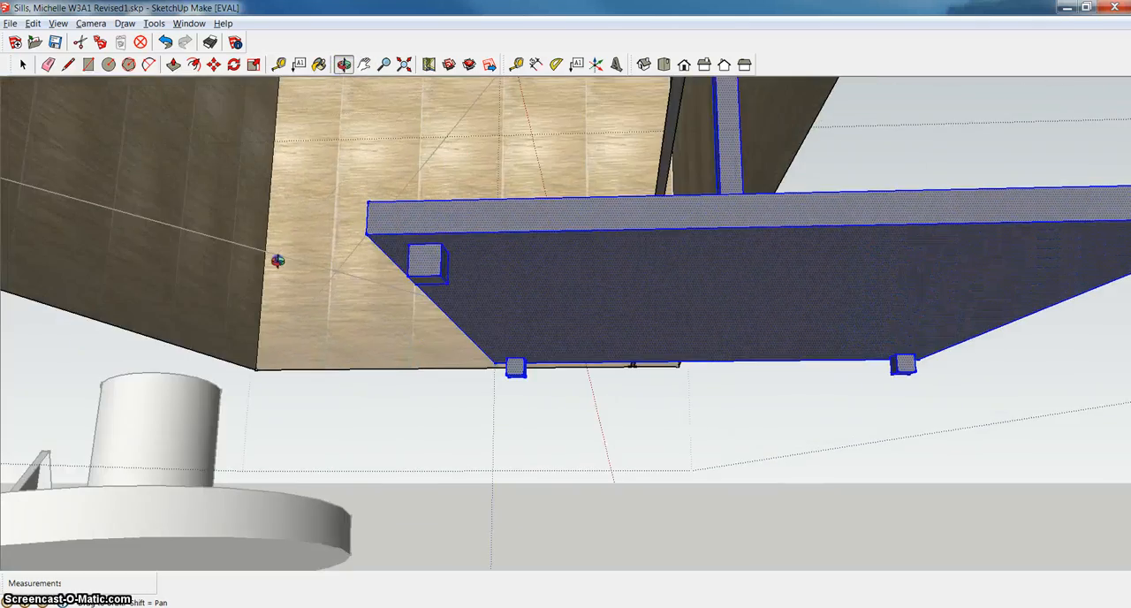
{"action": "left_click_drag", "start_coordinate": [772, 313], "coordinate": [594, 326]}
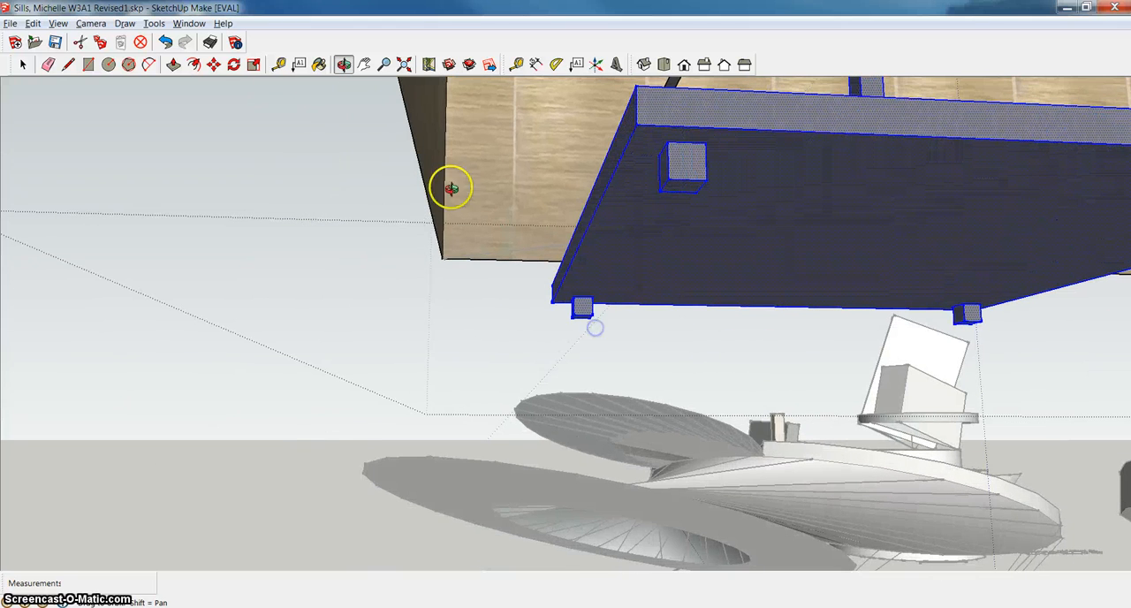
{"action": "left_click", "coordinate": [363, 63]}
{"action": "left_click_drag", "start_coordinate": [834, 283], "coordinate": [336, 384]}
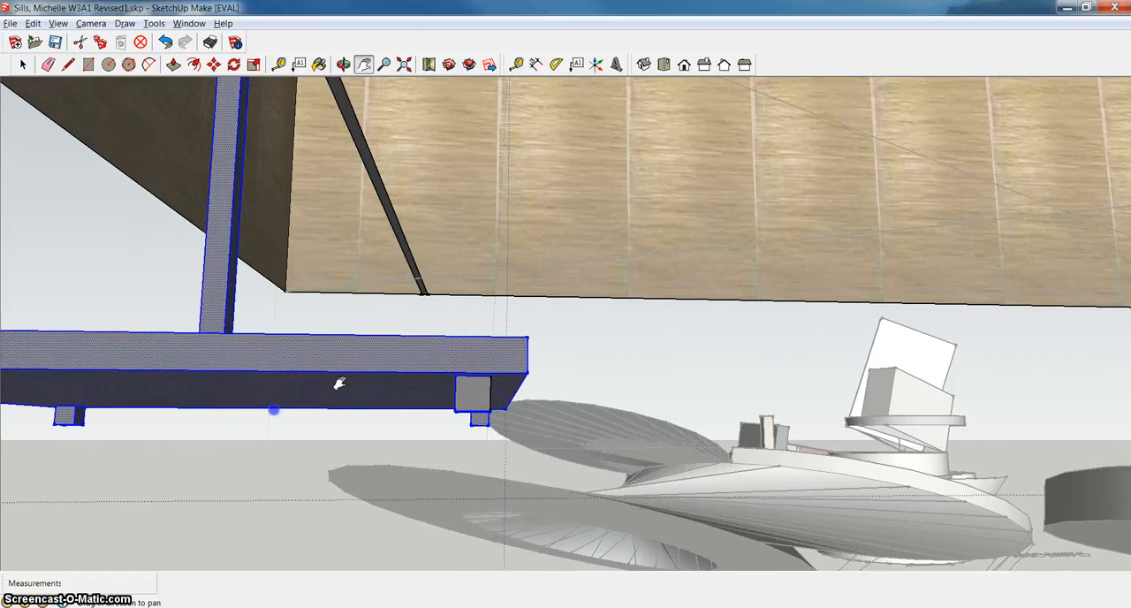
{"action": "scroll", "coordinate": [489, 413], "scroll_direction": "up", "scroll_amount": 5}
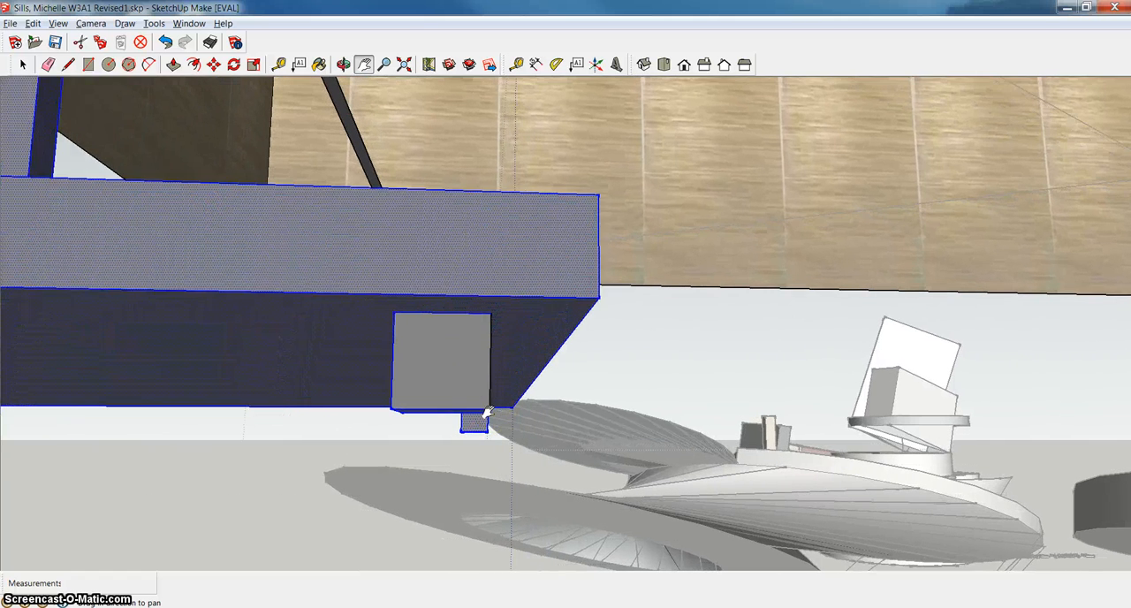
{"action": "left_click", "coordinate": [489, 379]}
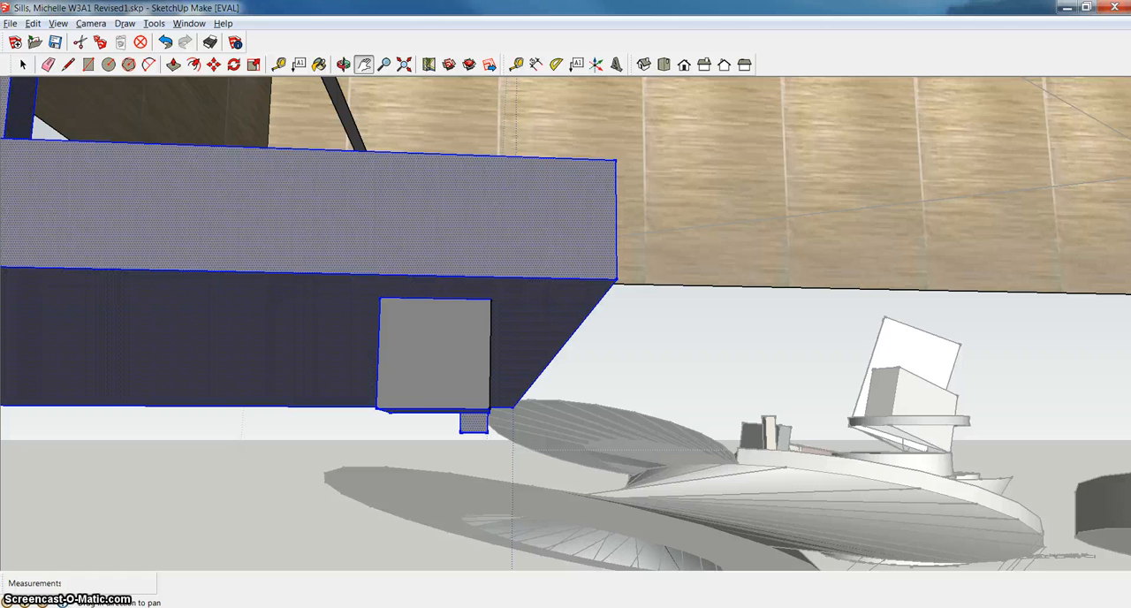
{"action": "left_click", "coordinate": [23, 65]}
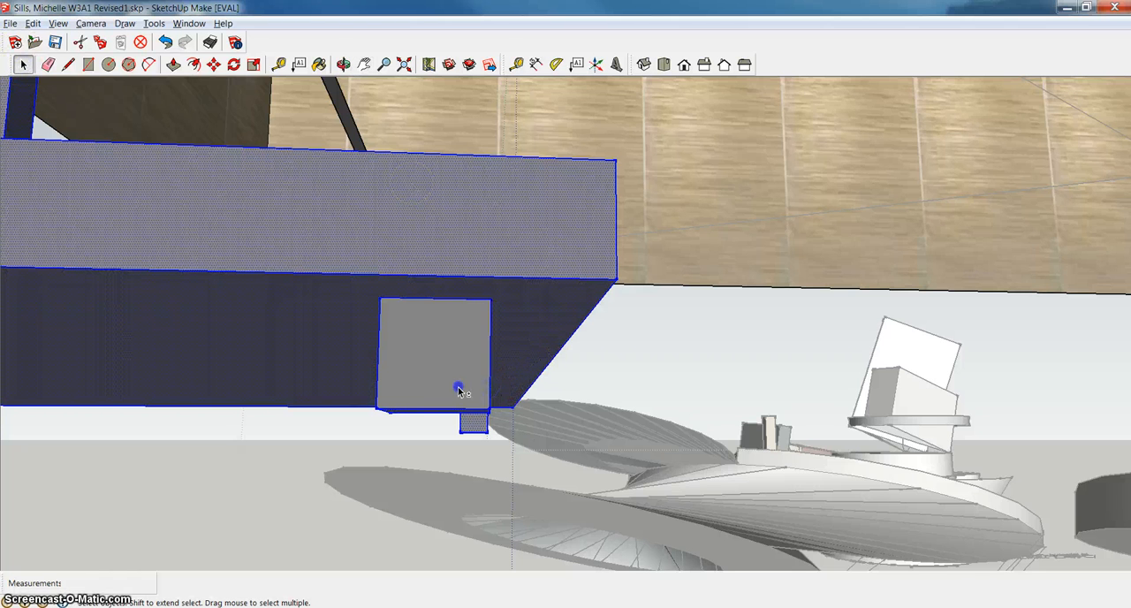
{"action": "left_click", "coordinate": [486, 404]}
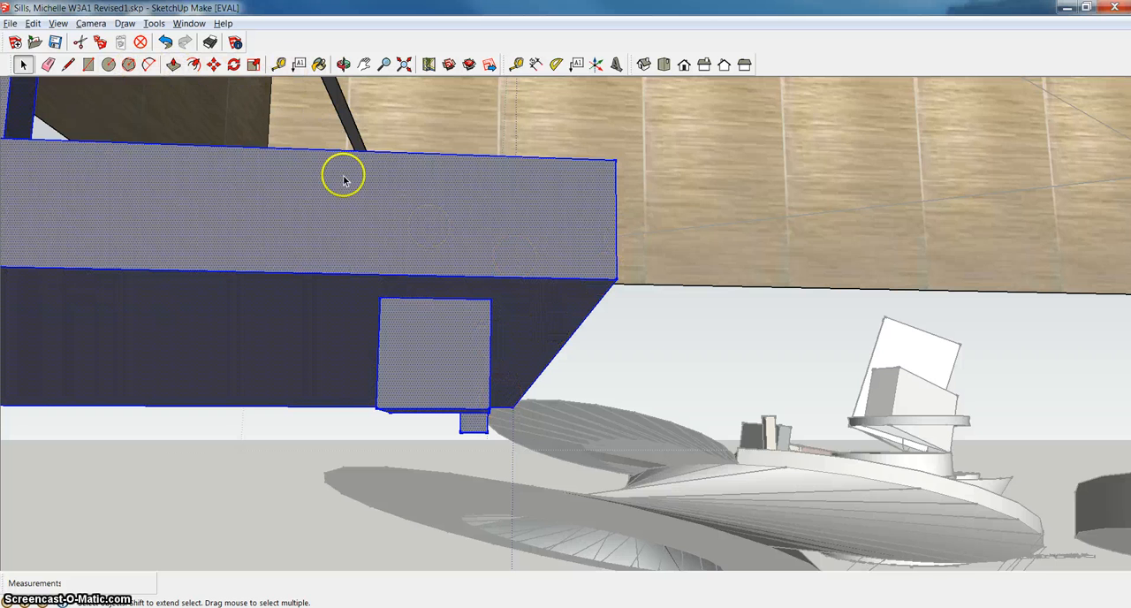
Add the unselected outer face of the foot on the opposite side of the base to the selection.
{"action": "scroll", "coordinate": [426, 253], "scroll_direction": "down", "scroll_amount": 2}
{"action": "scroll", "coordinate": [426, 254], "scroll_direction": "down", "scroll_amount": 1}
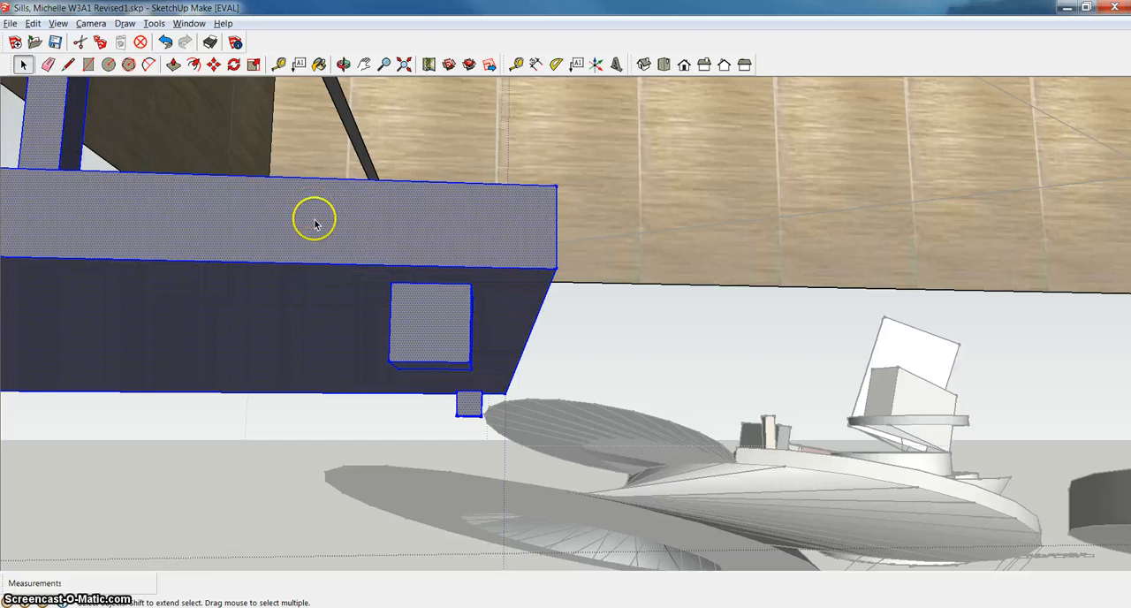
{"action": "left_click", "coordinate": [343, 63]}
{"action": "left_click_drag", "start_coordinate": [371, 168], "coordinate": [321, 313]}
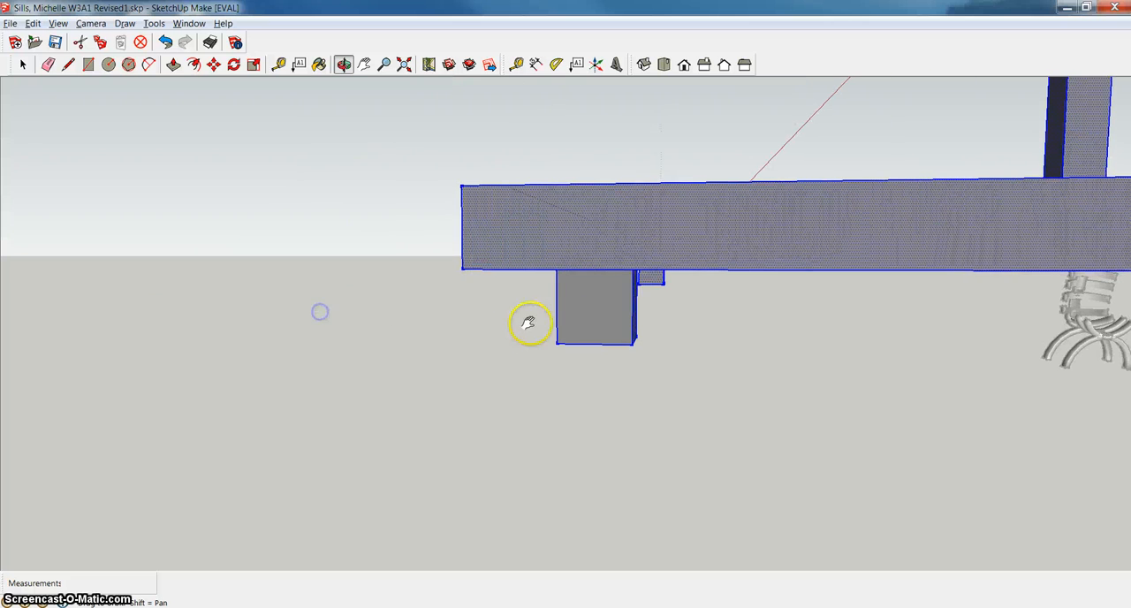
{"action": "left_click", "coordinate": [22, 65]}
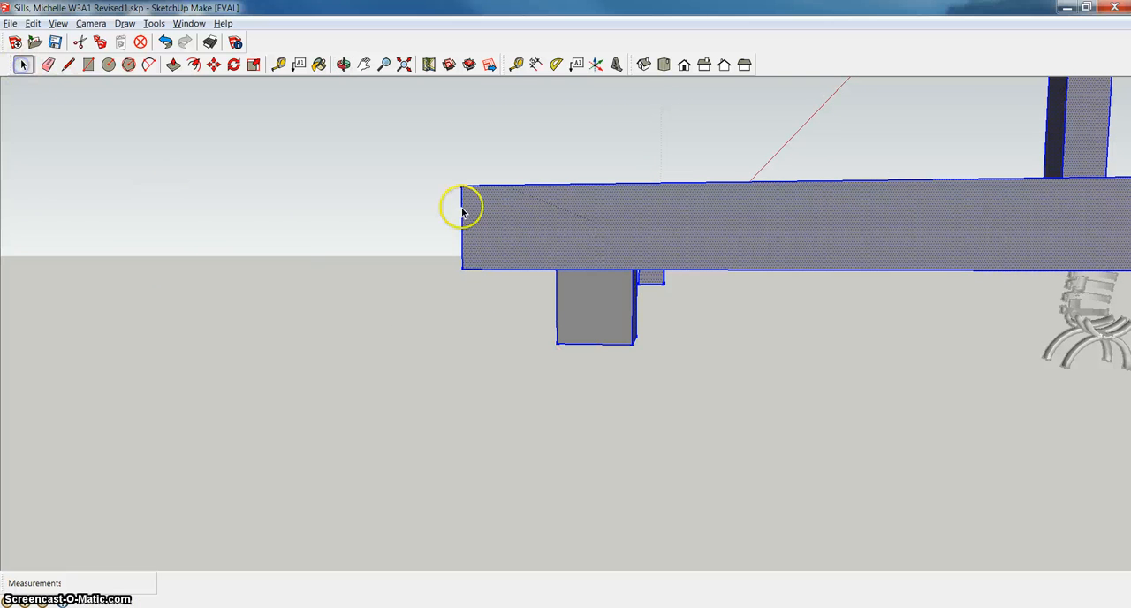
{"action": "left_click", "coordinate": [613, 306], "text": "shift"}
Add the edges around the post's top face, where the crossbar arms meet, to the selection of base, post and feet.
{"action": "scroll", "coordinate": [729, 340], "scroll_direction": "down", "scroll_amount": 5}
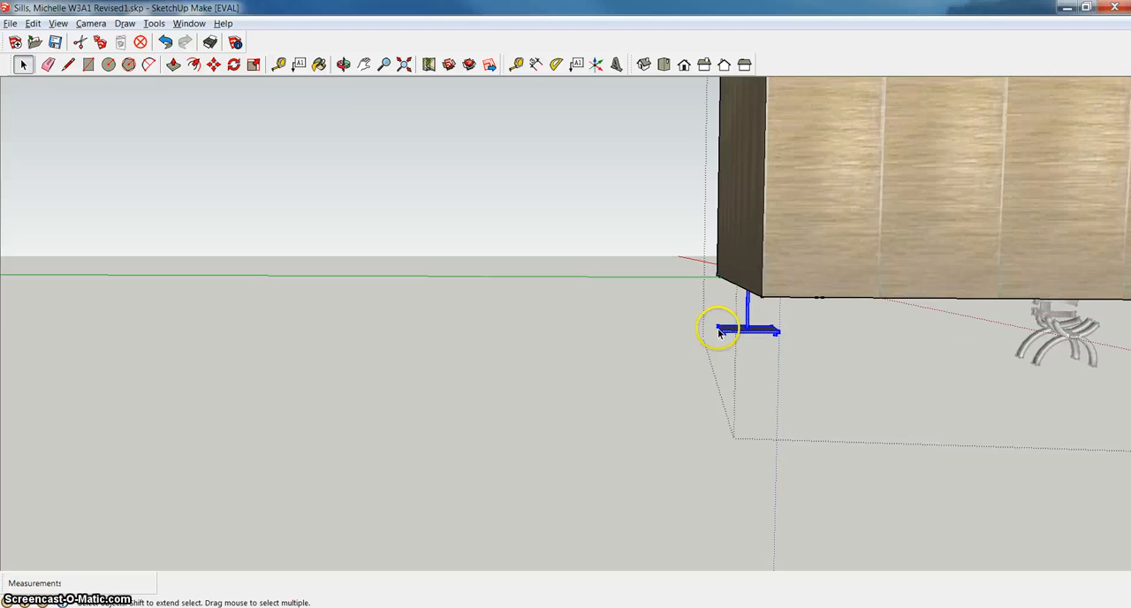
{"action": "scroll", "coordinate": [764, 327], "scroll_direction": "up", "scroll_amount": 6}
{"action": "scroll", "coordinate": [766, 323], "scroll_direction": "down", "scroll_amount": 5}
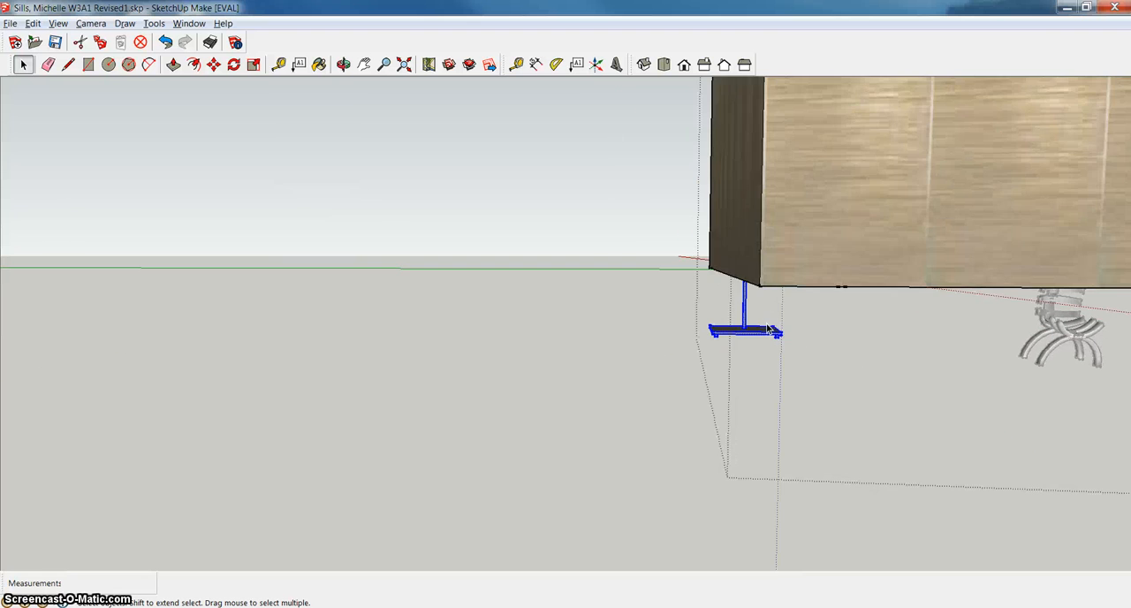
{"action": "scroll", "coordinate": [768, 325], "scroll_direction": "up", "scroll_amount": 3}
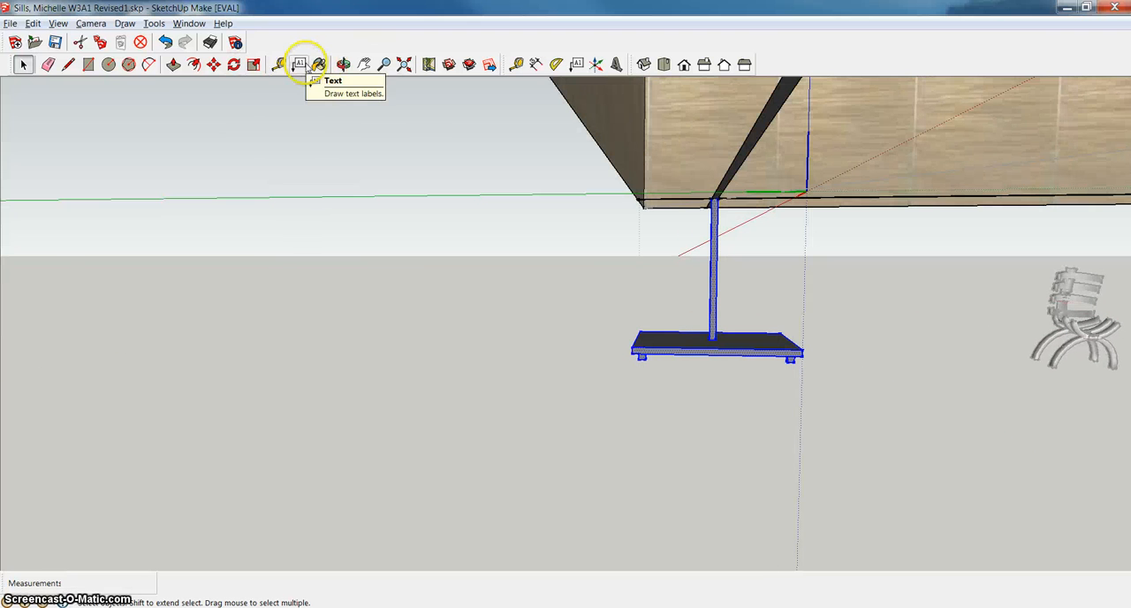
{"action": "left_click", "coordinate": [362, 64]}
{"action": "left_click_drag", "start_coordinate": [641, 198], "coordinate": [535, 235]}
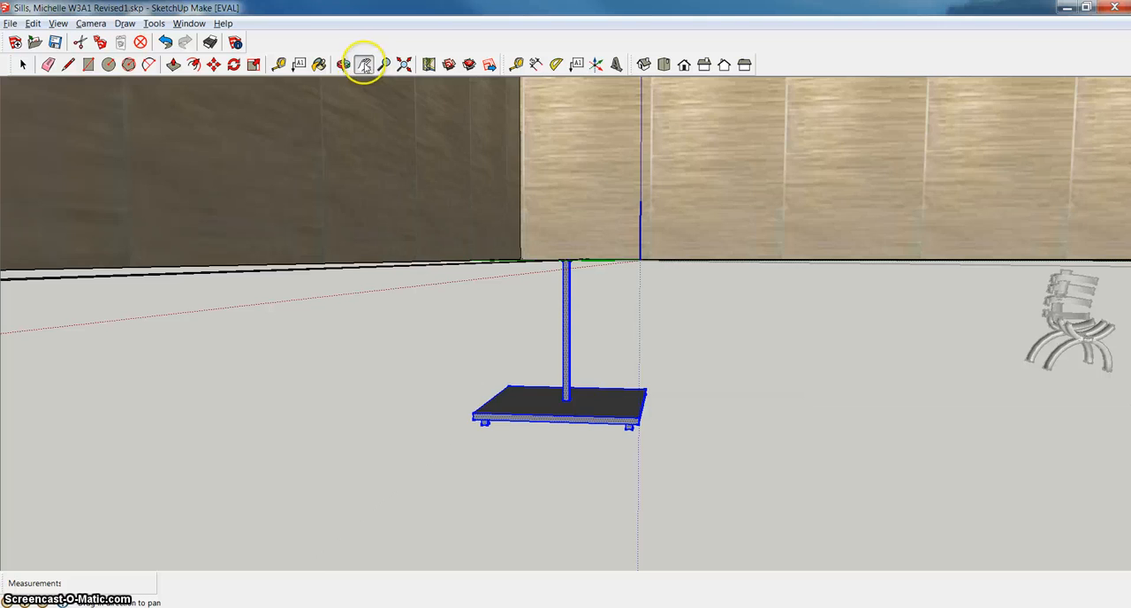
{"action": "left_click", "coordinate": [342, 63]}
{"action": "left_click_drag", "start_coordinate": [577, 205], "coordinate": [578, 585]}
{"action": "scroll", "coordinate": [591, 409], "scroll_direction": "up", "scroll_amount": 6}
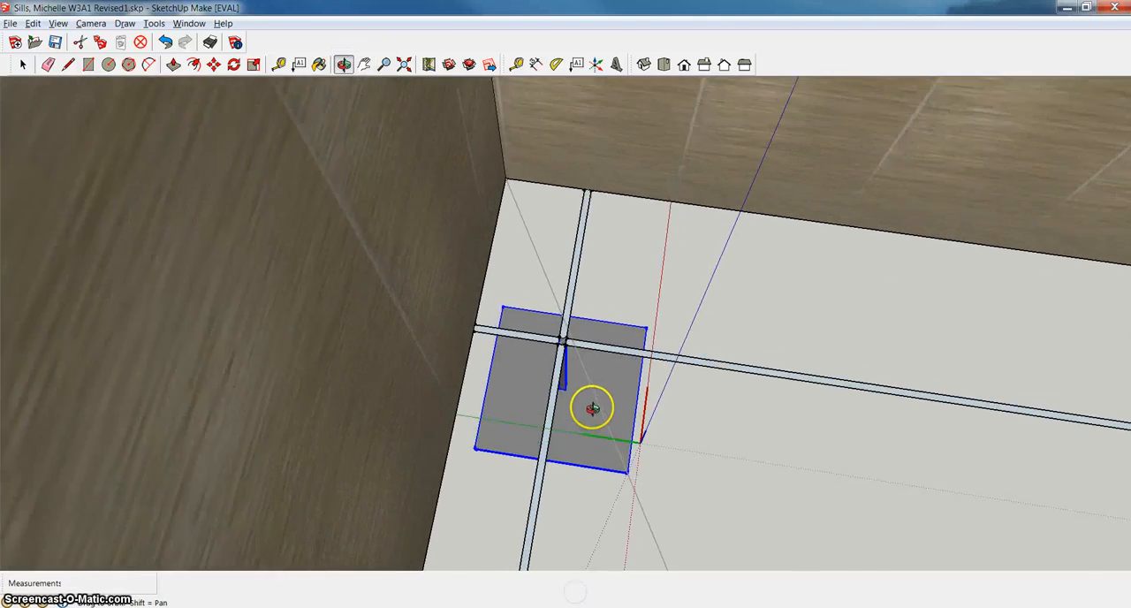
{"action": "left_click_drag", "start_coordinate": [536, 295], "coordinate": [604, 328]}
{"action": "scroll", "coordinate": [601, 329], "scroll_direction": "up", "scroll_amount": 4}
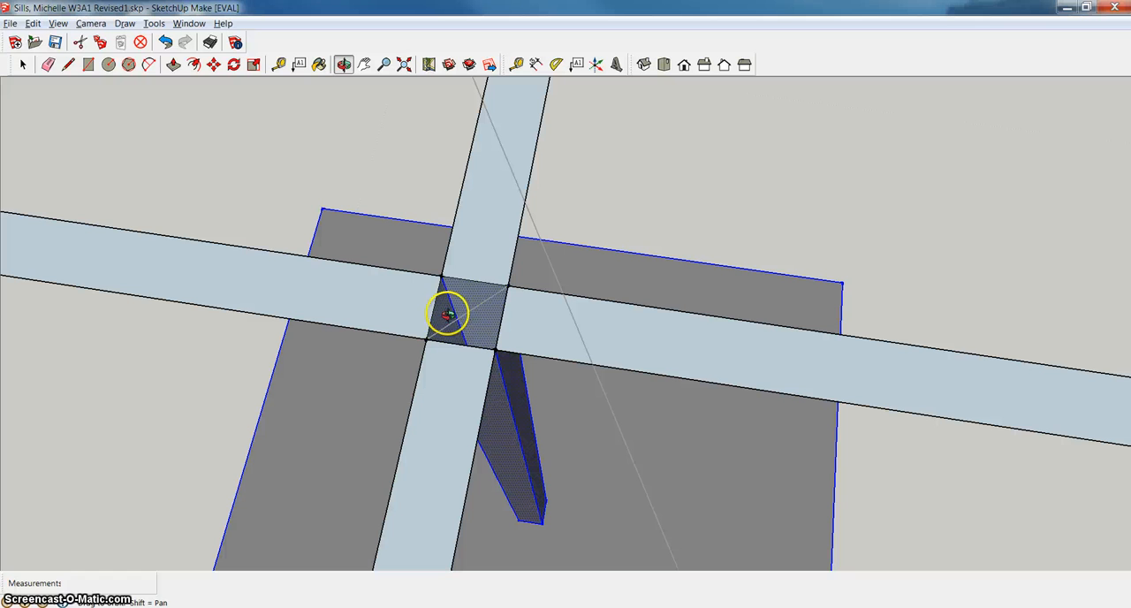
{"action": "left_click", "coordinate": [19, 65]}
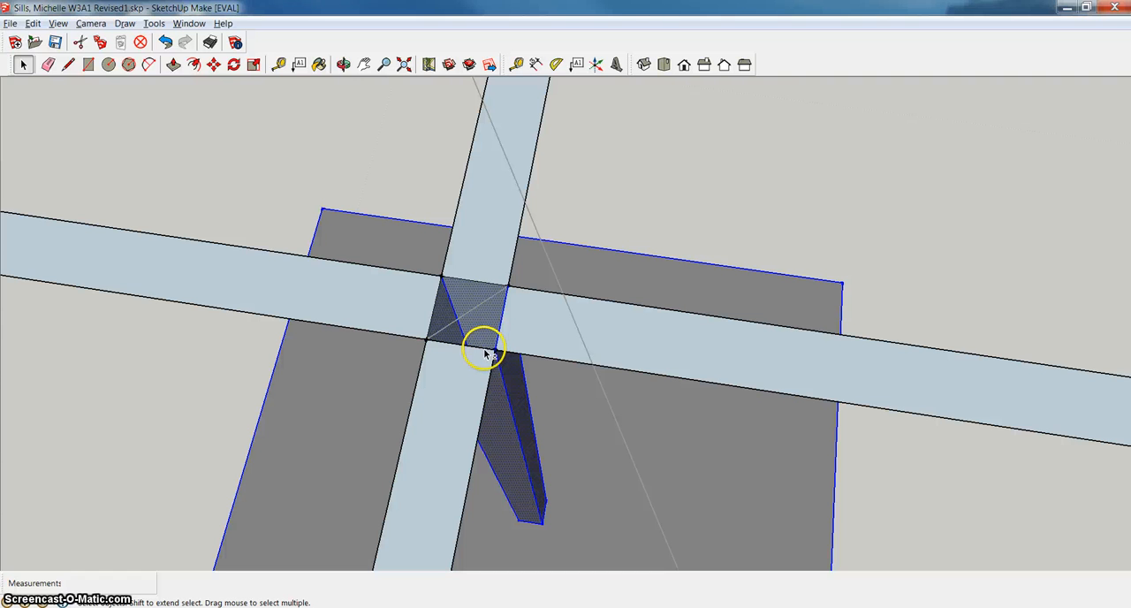
{"action": "left_click", "coordinate": [437, 324]}
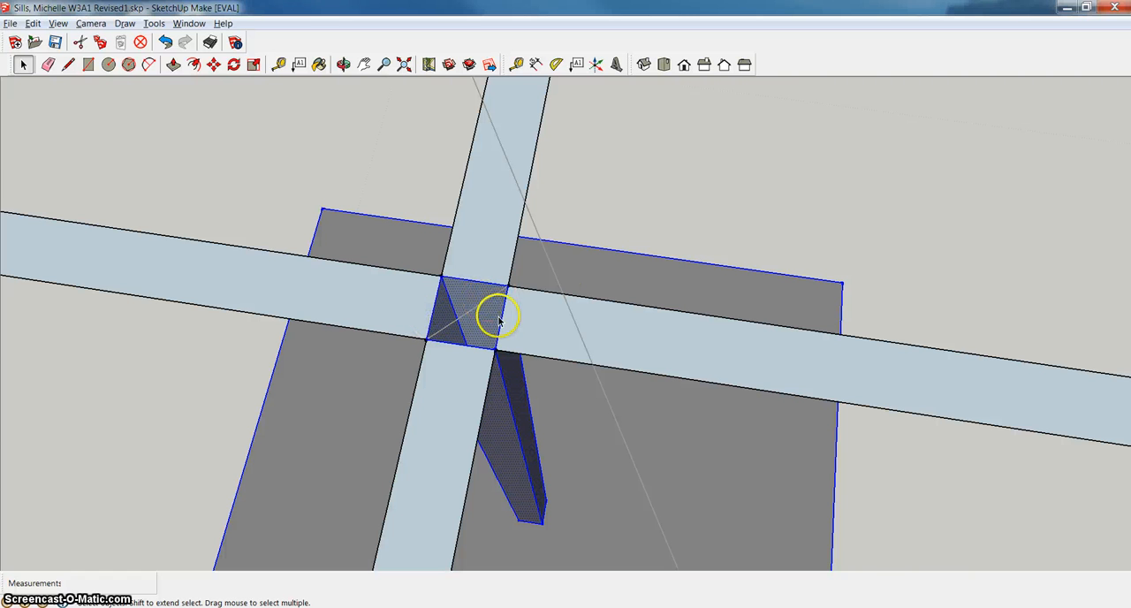
Move the selected base, post and feet about 2' 11 9/16" from the post's top centre to the crossing of the lampshade's diagonals.
{"action": "left_click", "coordinate": [213, 68]}
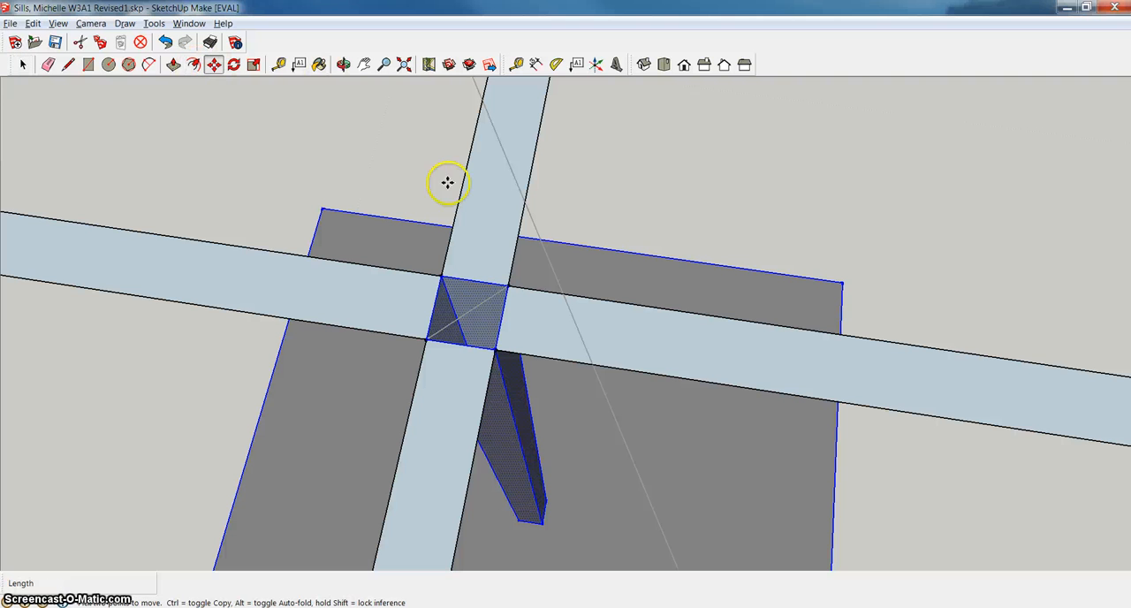
{"action": "left_click", "coordinate": [464, 313]}
{"action": "scroll", "coordinate": [626, 328], "scroll_direction": "down", "scroll_amount": 4}
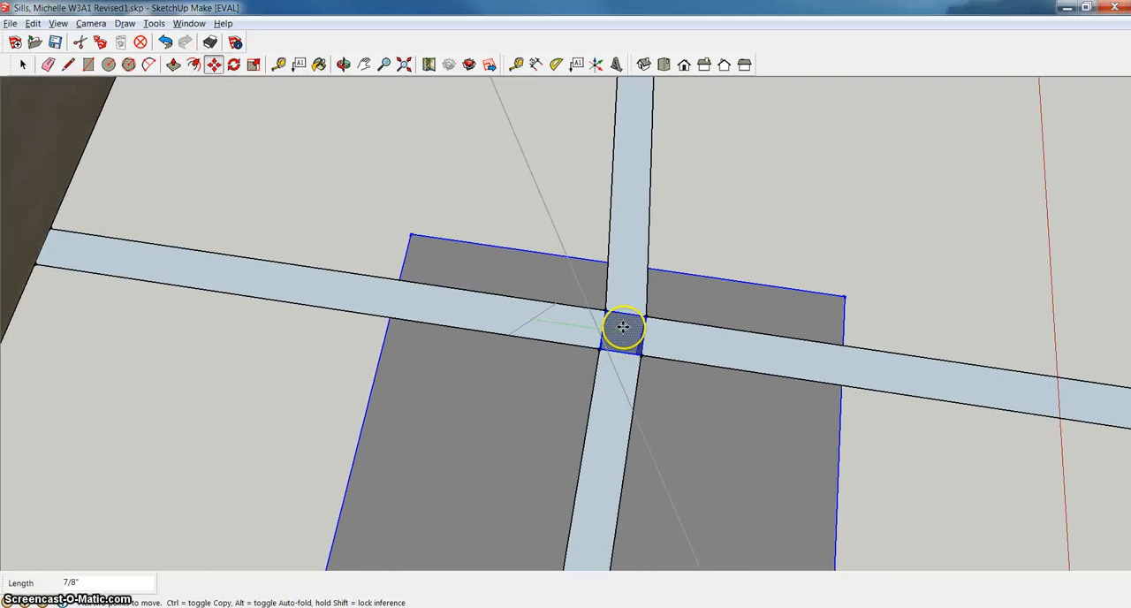
{"action": "scroll", "coordinate": [627, 315], "scroll_direction": "down", "scroll_amount": 6}
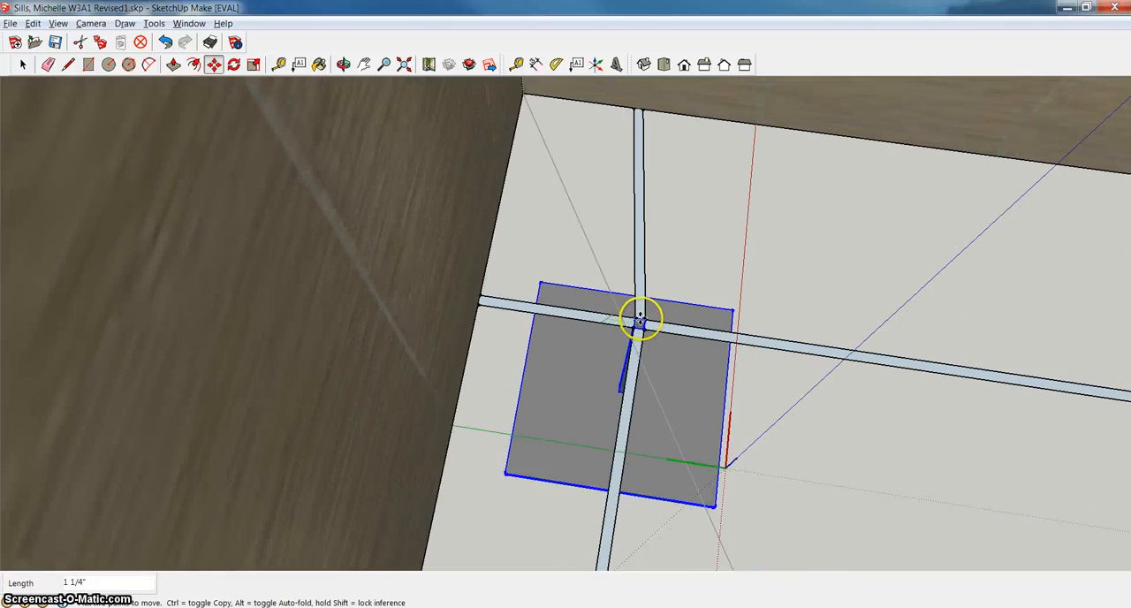
{"action": "middle_click_drag", "start_coordinate": [785, 340], "coordinate": [712, 428]}
{"action": "scroll", "coordinate": [712, 429], "scroll_direction": "up", "scroll_amount": 5}
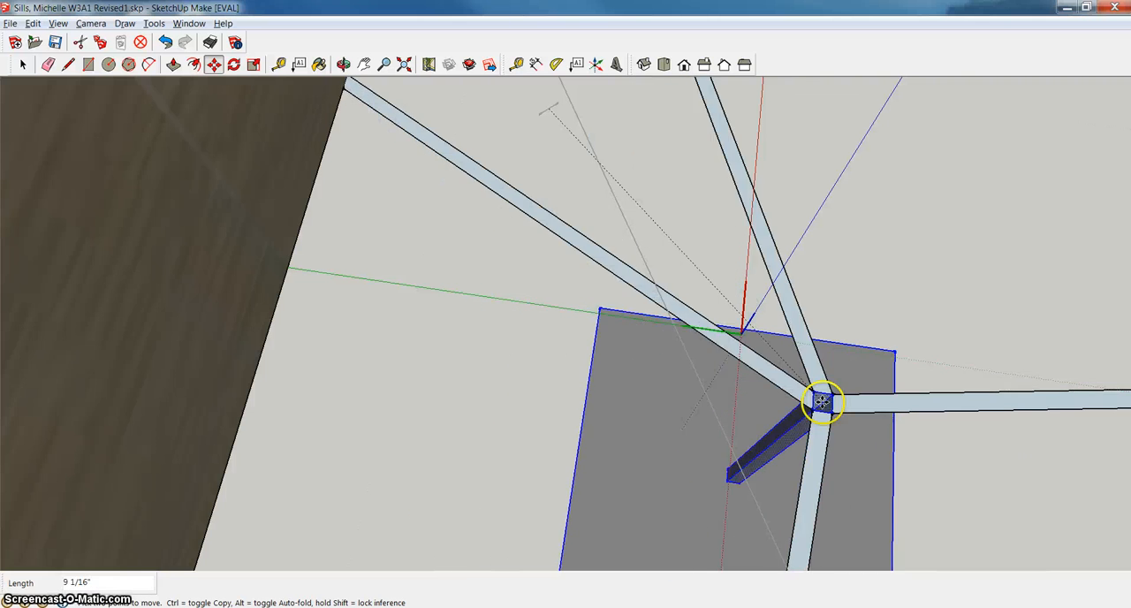
{"action": "scroll", "coordinate": [853, 429], "scroll_direction": "up", "scroll_amount": 2}
{"action": "scroll", "coordinate": [895, 430], "scroll_direction": "down", "scroll_amount": 6}
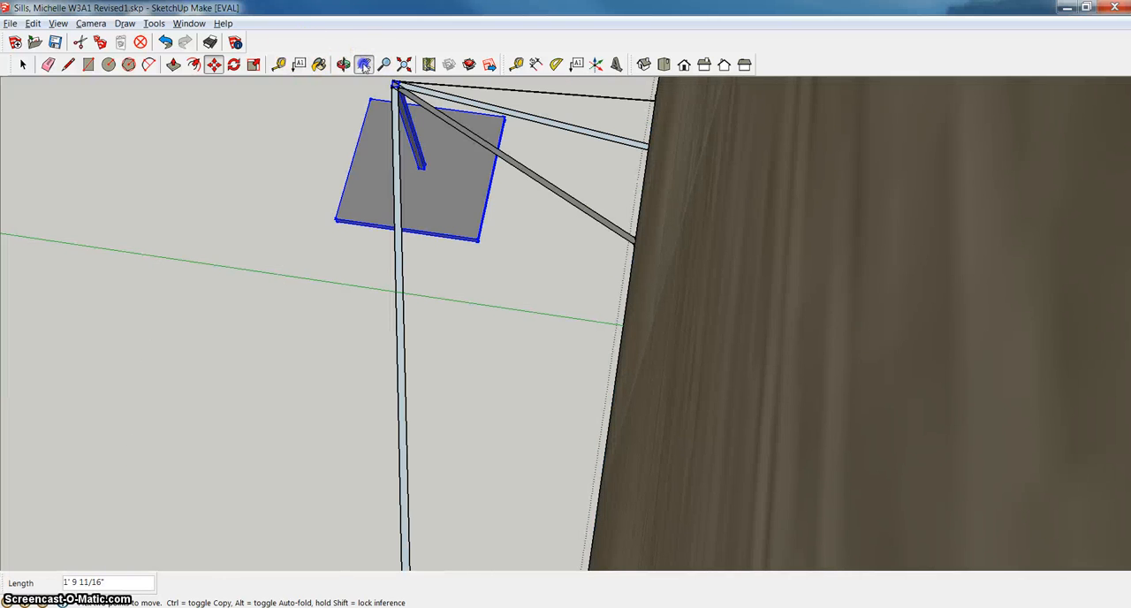
{"action": "left_click", "coordinate": [365, 68]}
{"action": "left_click_drag", "start_coordinate": [464, 187], "coordinate": [319, 177]}
{"action": "scroll", "coordinate": [762, 296], "scroll_direction": "down", "scroll_amount": 7}
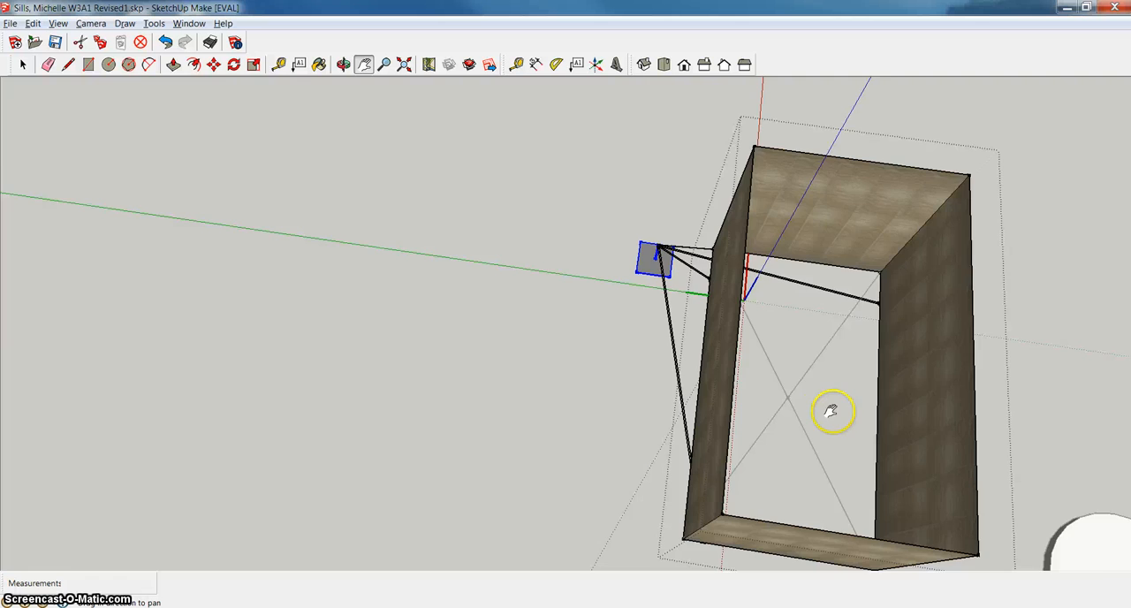
{"action": "scroll", "coordinate": [830, 411], "scroll_direction": "up", "scroll_amount": 8}
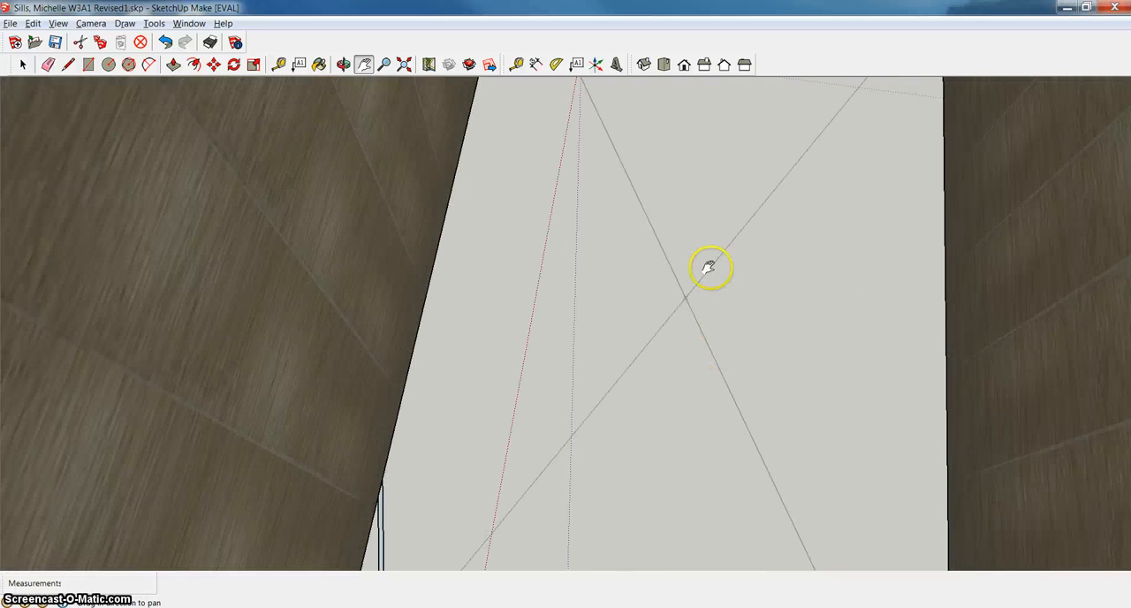
{"action": "left_click", "coordinate": [719, 296]}
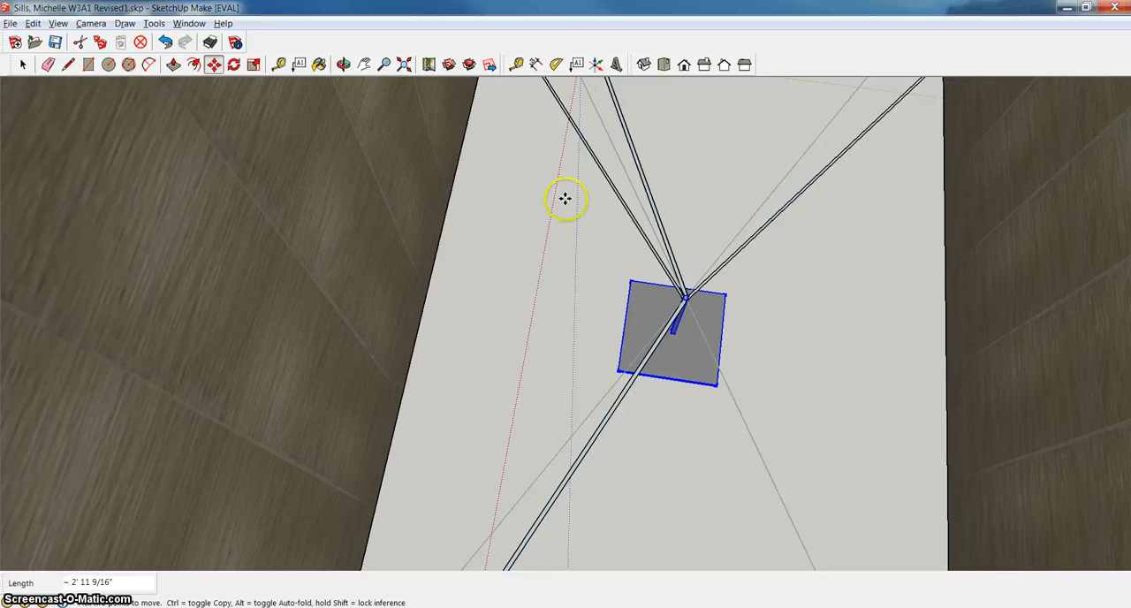
Examine the moved base, post and stretched crossbar arms within the lampshade from below and above.
{"action": "left_click", "coordinate": [344, 64]}
{"action": "mouse_move", "coordinate": [477, 177]}
{"action": "left_mouse_down"}
{"action": "mouse_move", "coordinate": [574, 256]}
{"action": "mouse_move", "coordinate": [604, 166]}
{"action": "left_mouse_up"}
{"action": "mouse_move", "coordinate": [613, 337]}
{"action": "left_mouse_down"}
{"action": "mouse_move", "coordinate": [733, 178]}
{"action": "mouse_move", "coordinate": [762, 171]}
{"action": "left_mouse_up"}
{"action": "mouse_move", "coordinate": [459, 416]}
{"action": "left_mouse_down"}
{"action": "mouse_move", "coordinate": [515, 424]}
{"action": "mouse_move", "coordinate": [732, 381]}
{"action": "mouse_move", "coordinate": [843, 247]}
{"action": "mouse_move", "coordinate": [833, 229]}
{"action": "mouse_move", "coordinate": [789, 266]}
{"action": "mouse_move", "coordinate": [796, 185]}
{"action": "mouse_move", "coordinate": [702, 164]}
{"action": "mouse_move", "coordinate": [394, 212]}
{"action": "mouse_move", "coordinate": [260, 212]}
{"action": "mouse_move", "coordinate": [268, 222]}
{"action": "mouse_move", "coordinate": [316, 77]}
{"action": "mouse_move", "coordinate": [302, 146]}
{"action": "left_mouse_up"}
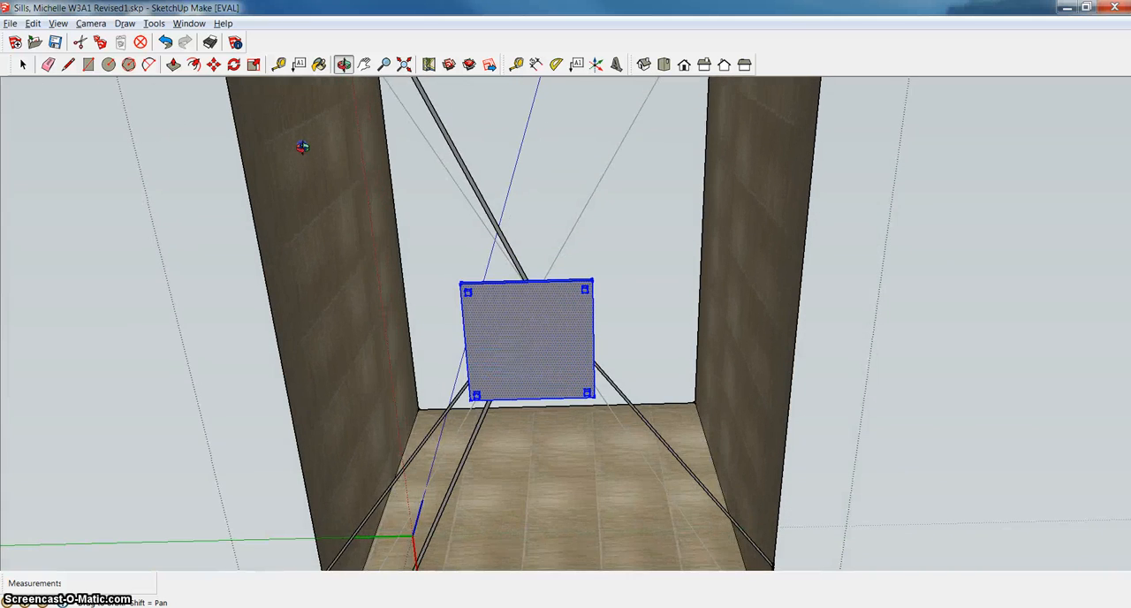
{"action": "left_click_drag", "start_coordinate": [399, 250], "coordinate": [389, 134]}
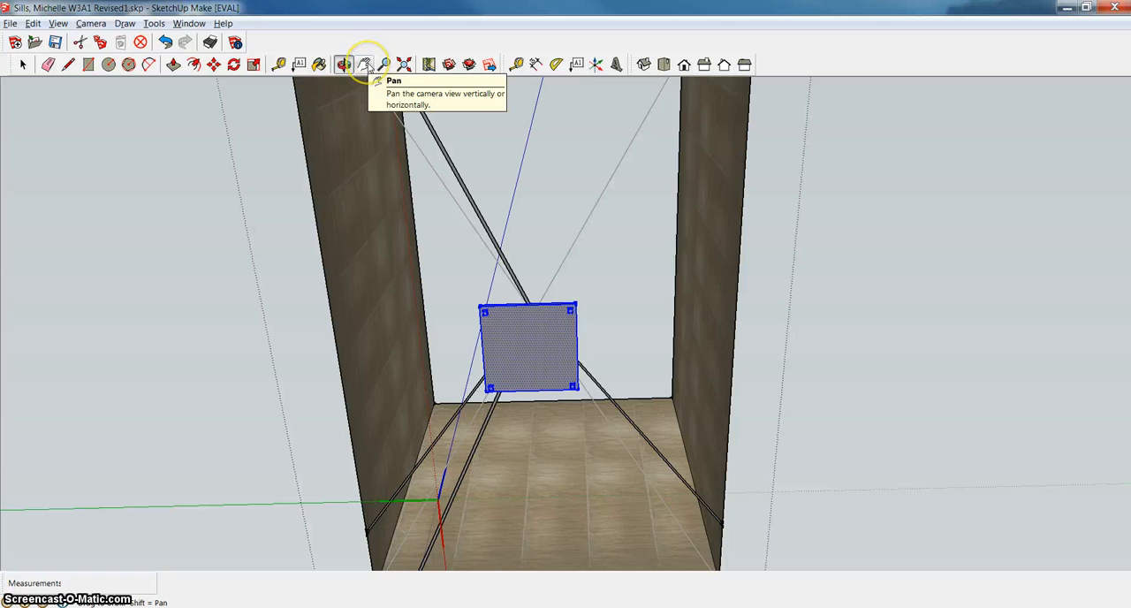
{"action": "left_click_drag", "start_coordinate": [530, 159], "coordinate": [587, 485]}
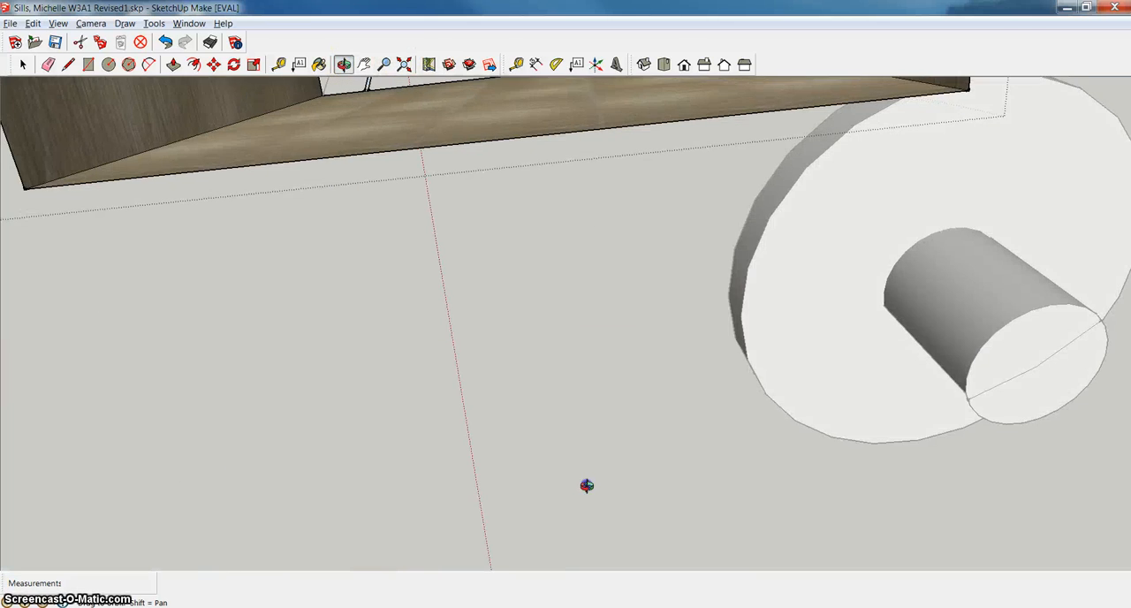
{"action": "left_click", "coordinate": [365, 66]}
{"action": "left_click_drag", "start_coordinate": [477, 152], "coordinate": [565, 558]}
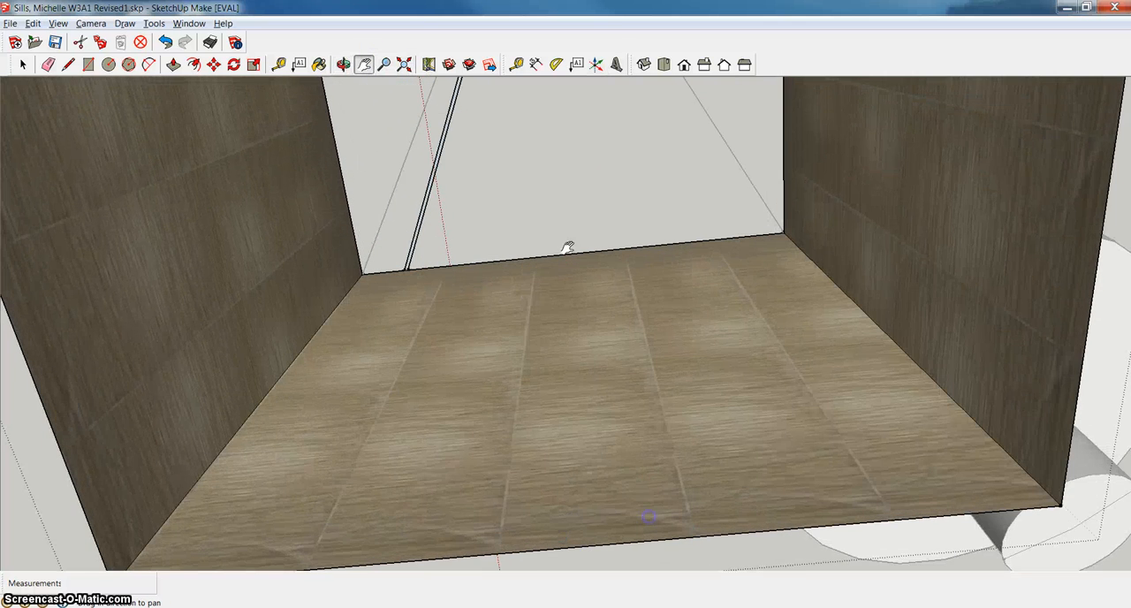
{"action": "left_click_drag", "start_coordinate": [567, 249], "coordinate": [563, 580]}
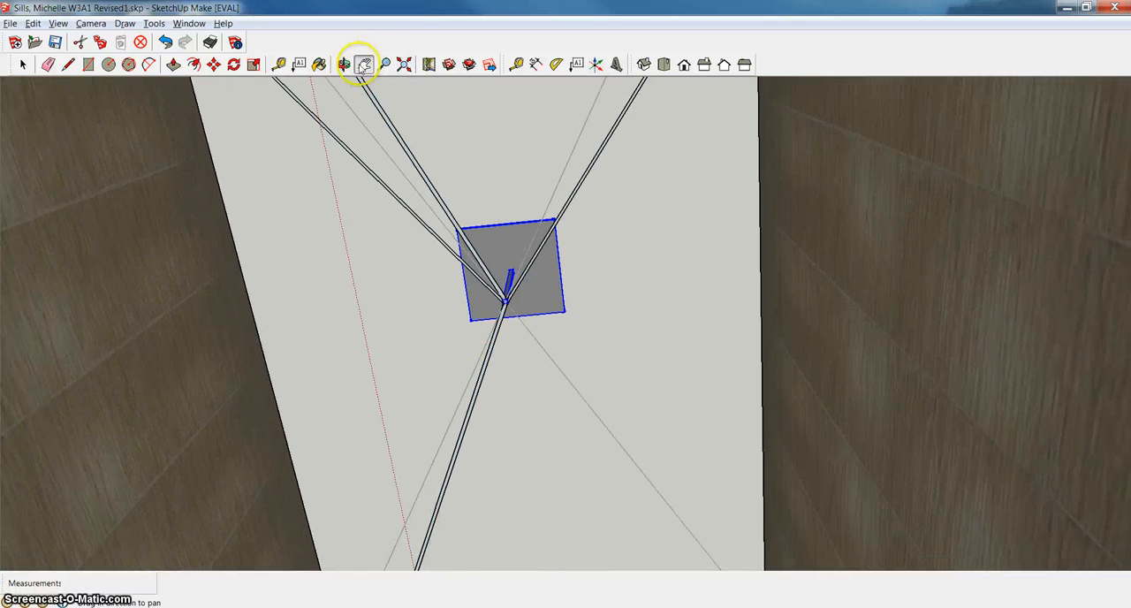
{"action": "left_click", "coordinate": [344, 64]}
{"action": "left_click_drag", "start_coordinate": [484, 207], "coordinate": [530, 162]}
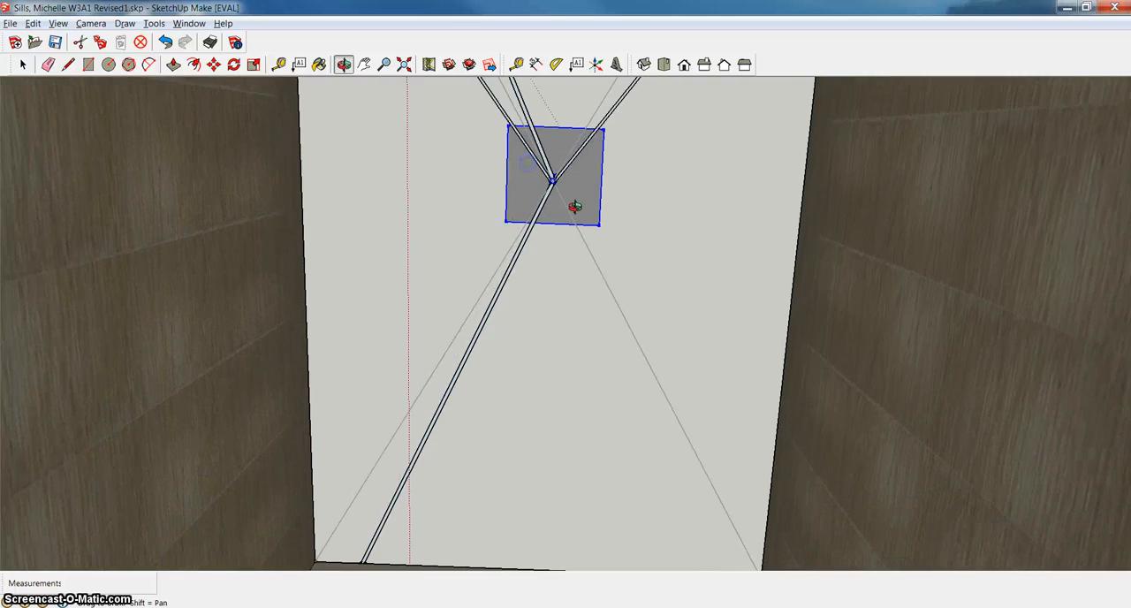
Try to draw a line about 1' 11 1/16" from the post's top corner straight across to the lampshade wall's edge.
{"action": "scroll", "coordinate": [574, 205], "scroll_direction": "up", "scroll_amount": 5}
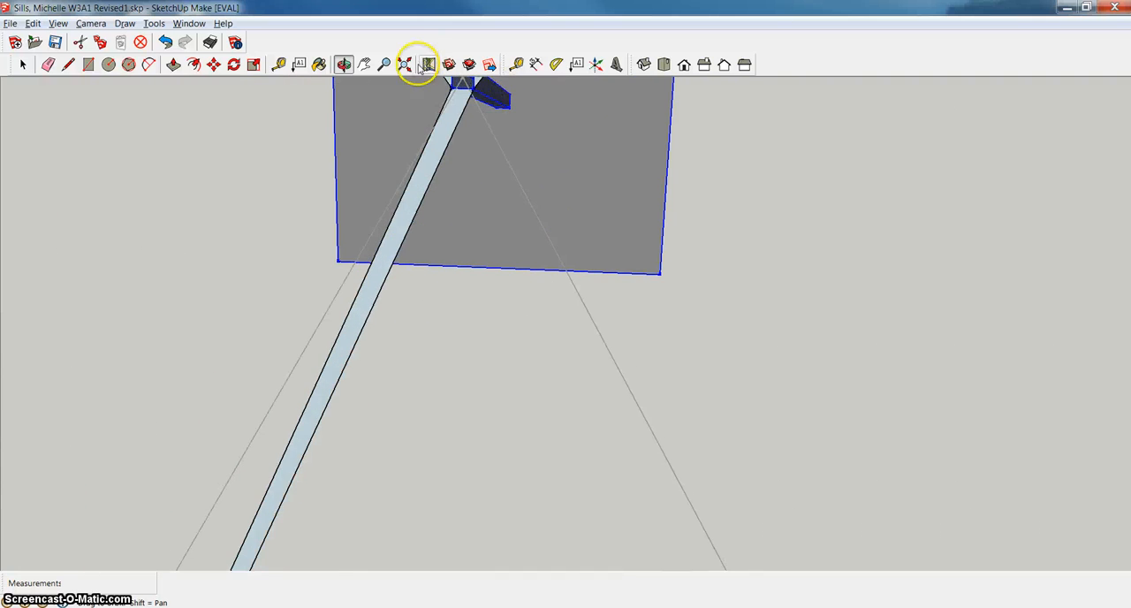
{"action": "left_click", "coordinate": [362, 63]}
{"action": "left_click_drag", "start_coordinate": [546, 146], "coordinate": [557, 280]}
{"action": "right_click", "coordinate": [652, 290]}
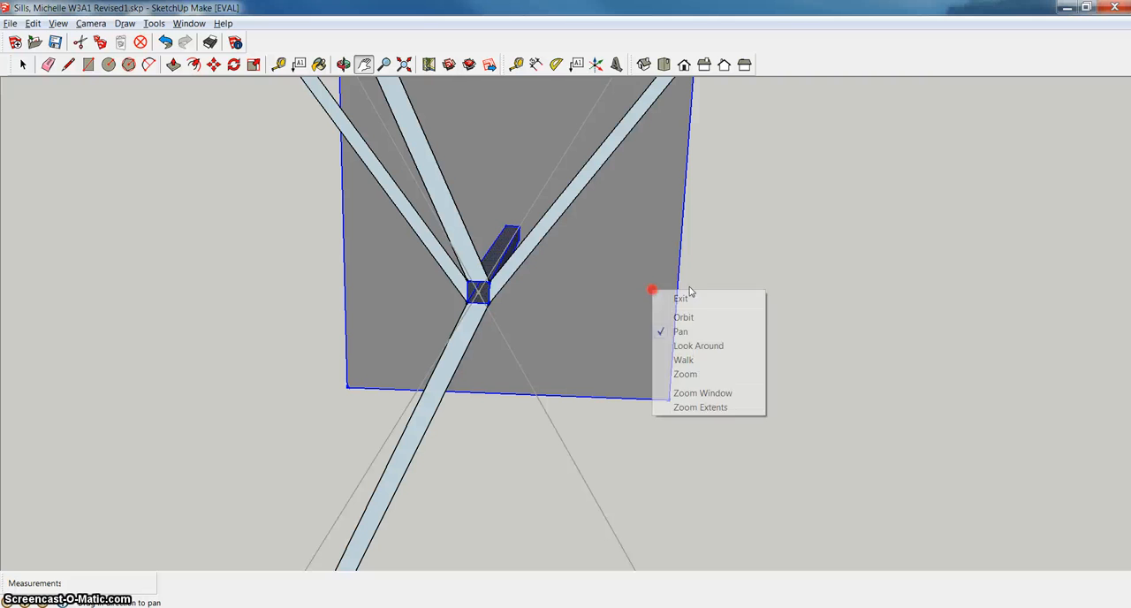
{"action": "left_click", "coordinate": [717, 298]}
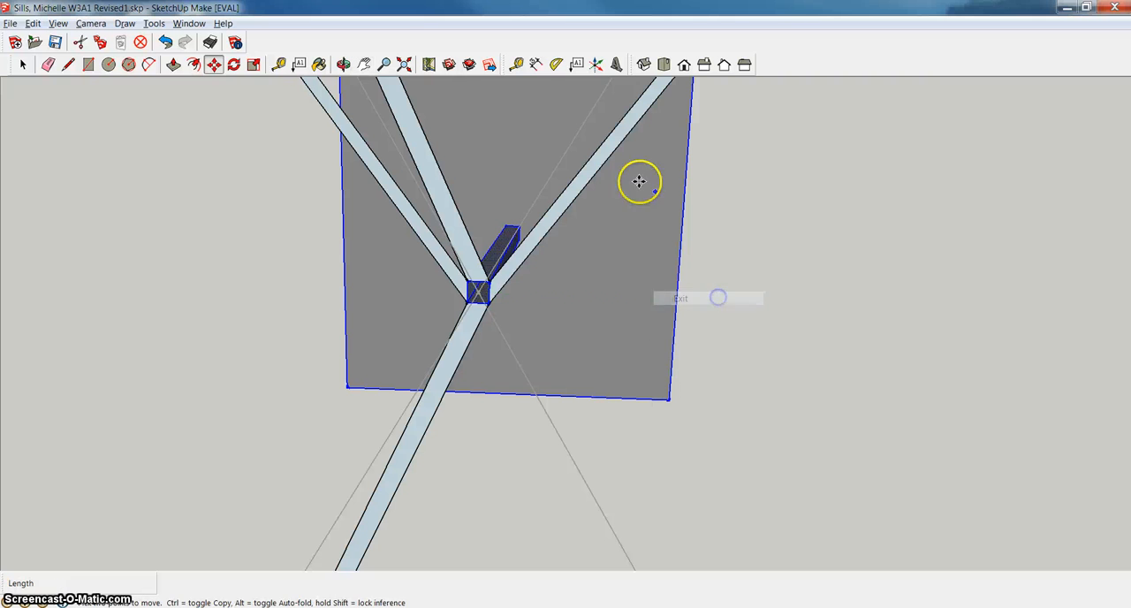
{"action": "left_click", "coordinate": [69, 66]}
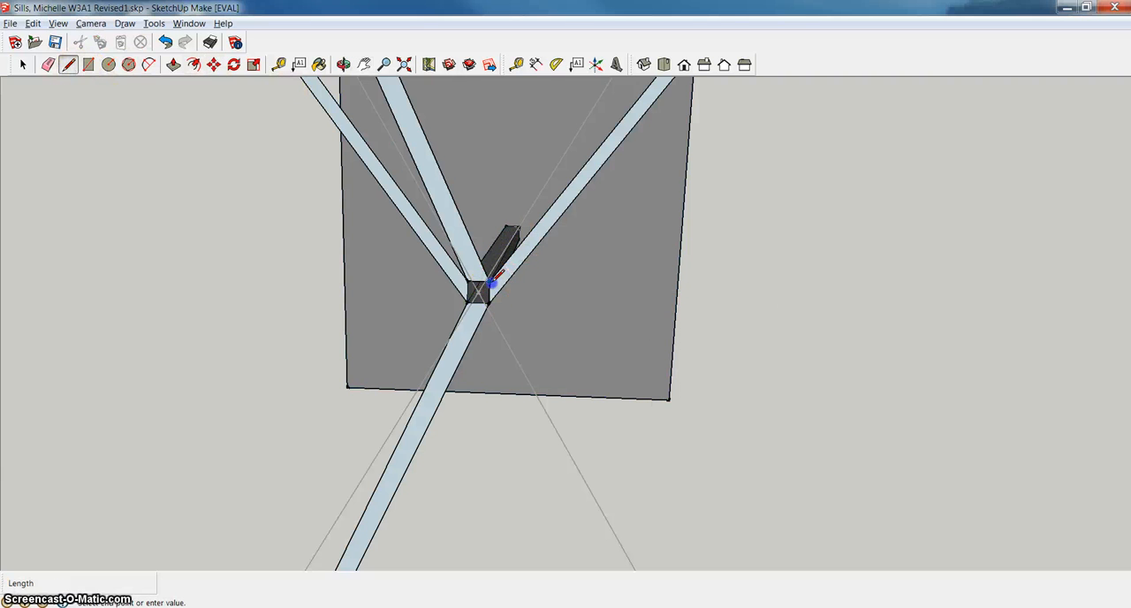
{"action": "left_click", "coordinate": [484, 287]}
{"action": "scroll", "coordinate": [781, 286], "scroll_direction": "down", "scroll_amount": 2}
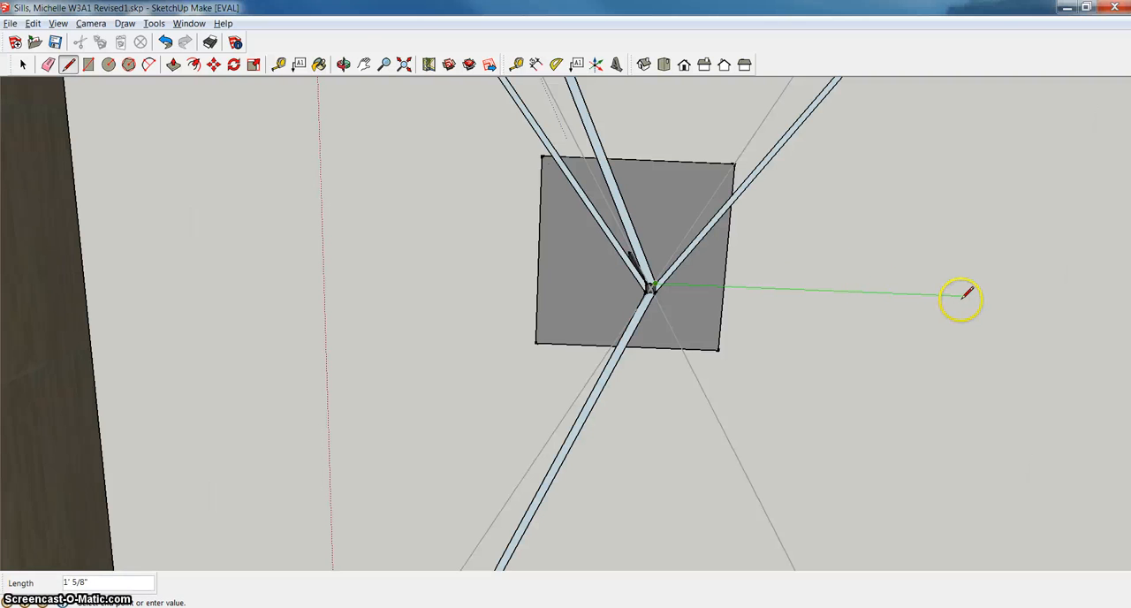
{"action": "left_click", "coordinate": [363, 64]}
{"action": "left_click_drag", "start_coordinate": [835, 265], "coordinate": [566, 252]}
{"action": "right_click", "coordinate": [662, 283]}
{"action": "left_click", "coordinate": [717, 293]}
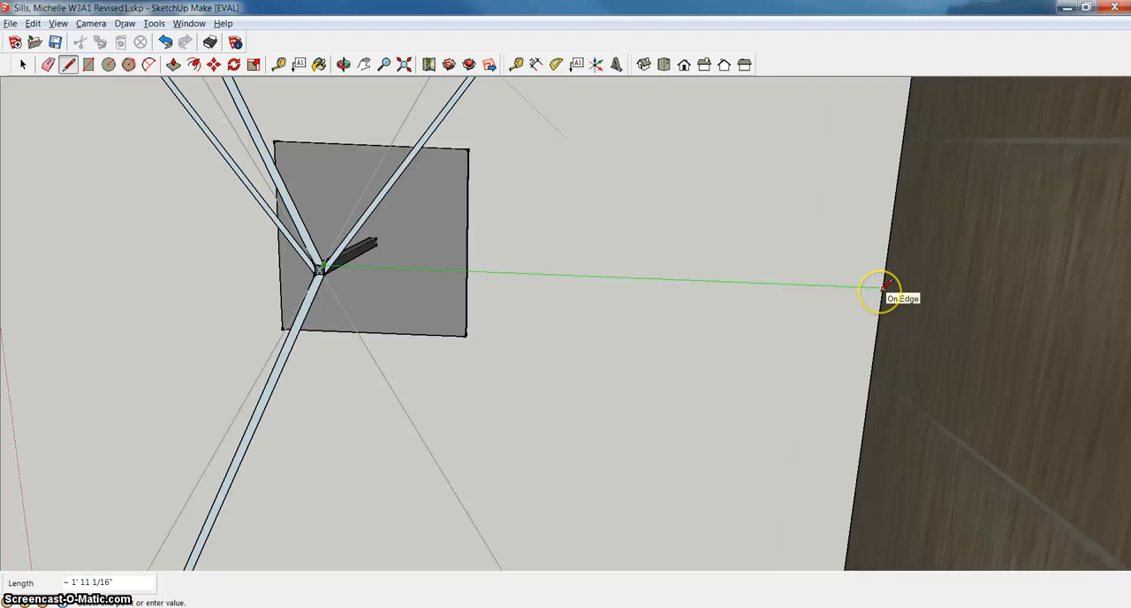
{"action": "left_click", "coordinate": [884, 285]}
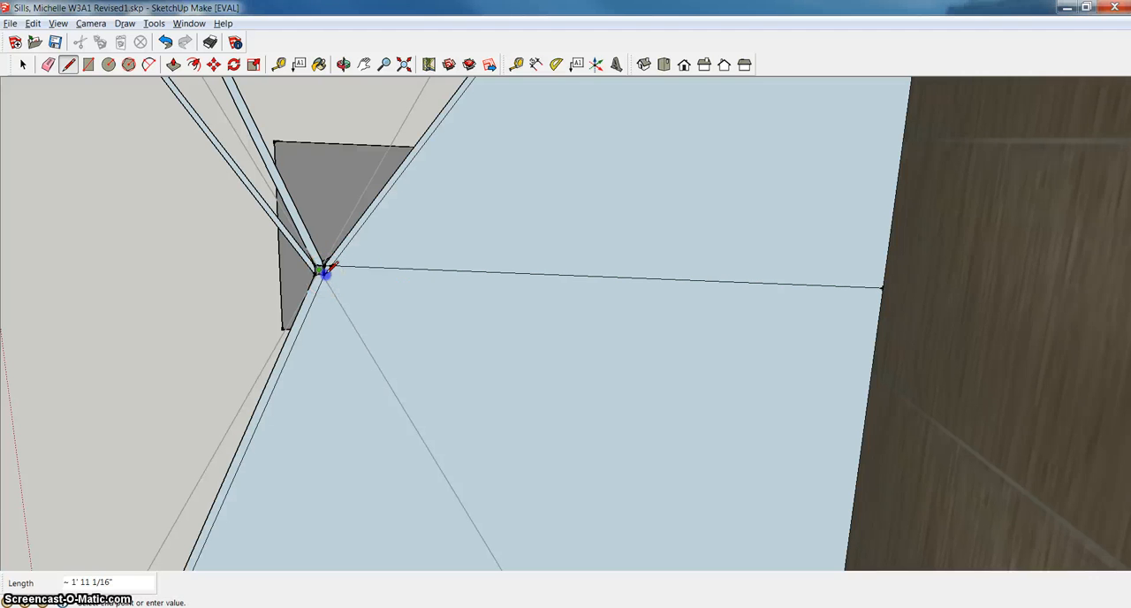
Stop drawing and undo the line between the post's top and the lampshade wall.
{"action": "key", "text": "Escape"}
{"action": "key", "text": "space"}
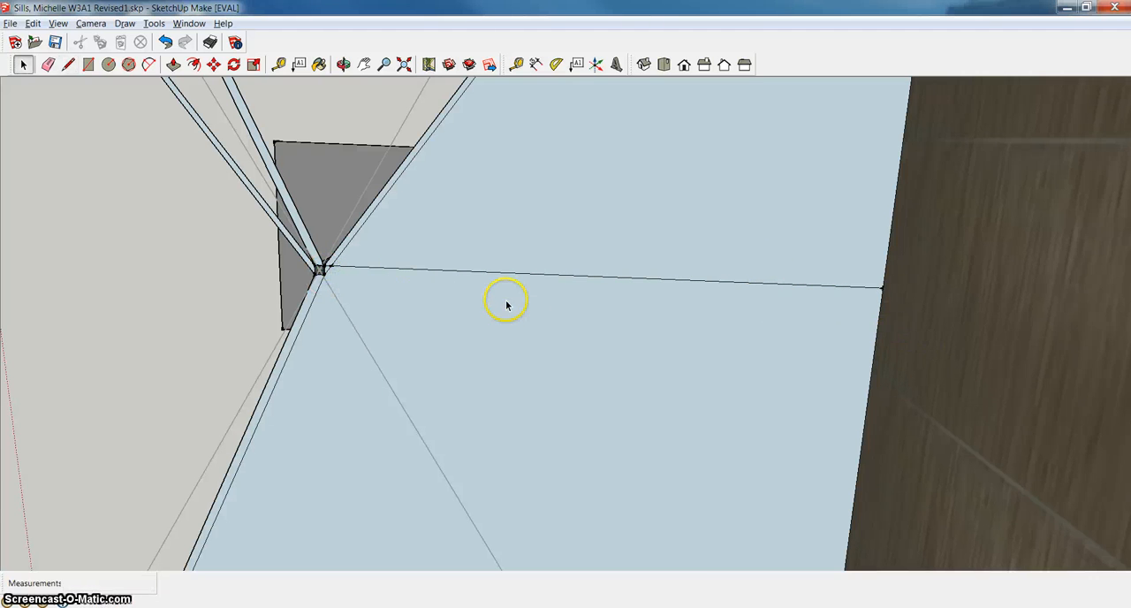
{"action": "left_click", "coordinate": [274, 264]}
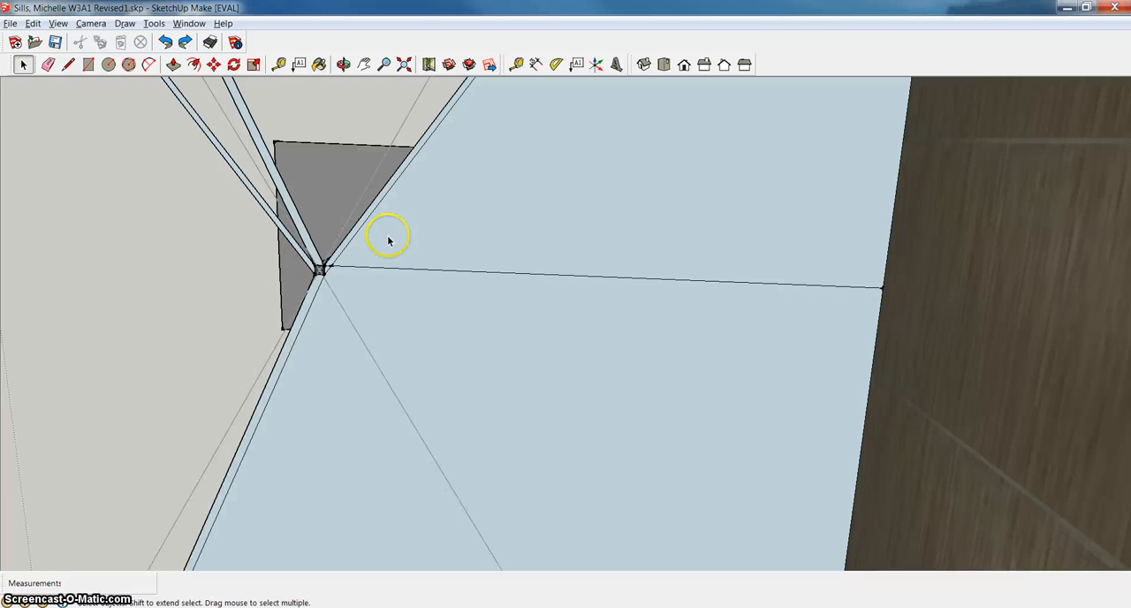
{"action": "key", "text": "Delete"}
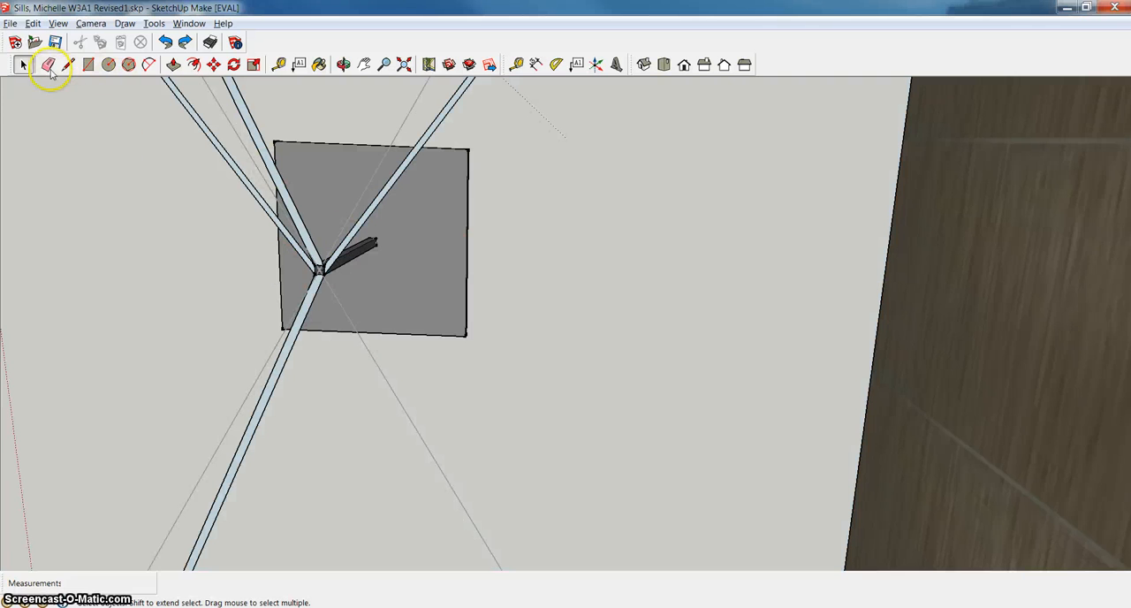
Draw a crossbar rectangle about 1' 10 15/16" by 3/8" from the post's top corner to the lampshade wall's edge.
{"action": "left_click", "coordinate": [88, 64]}
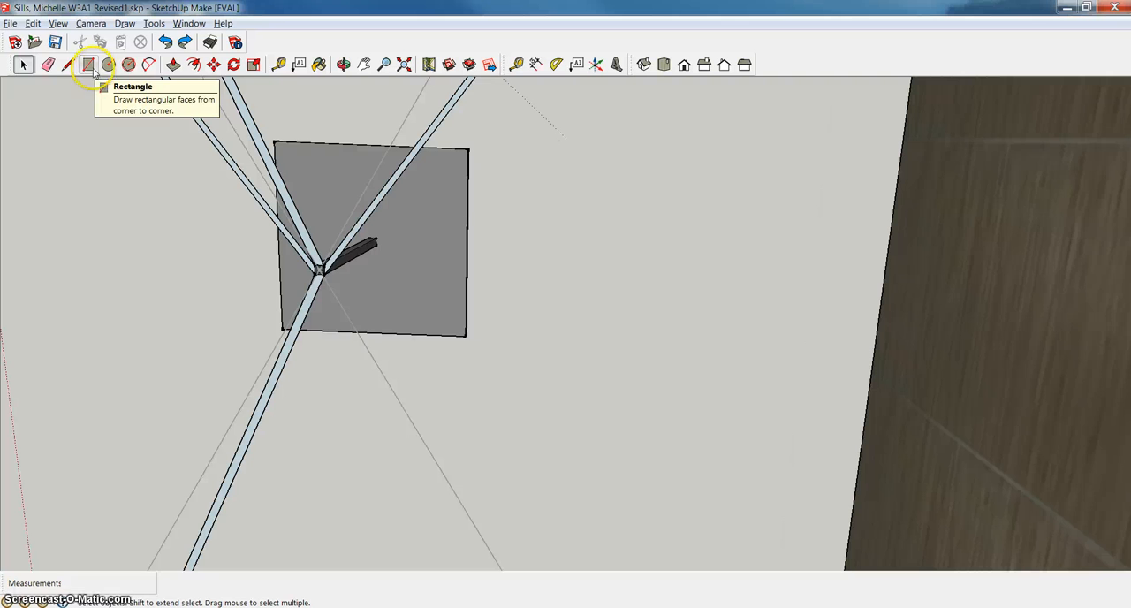
{"action": "left_click", "coordinate": [321, 274]}
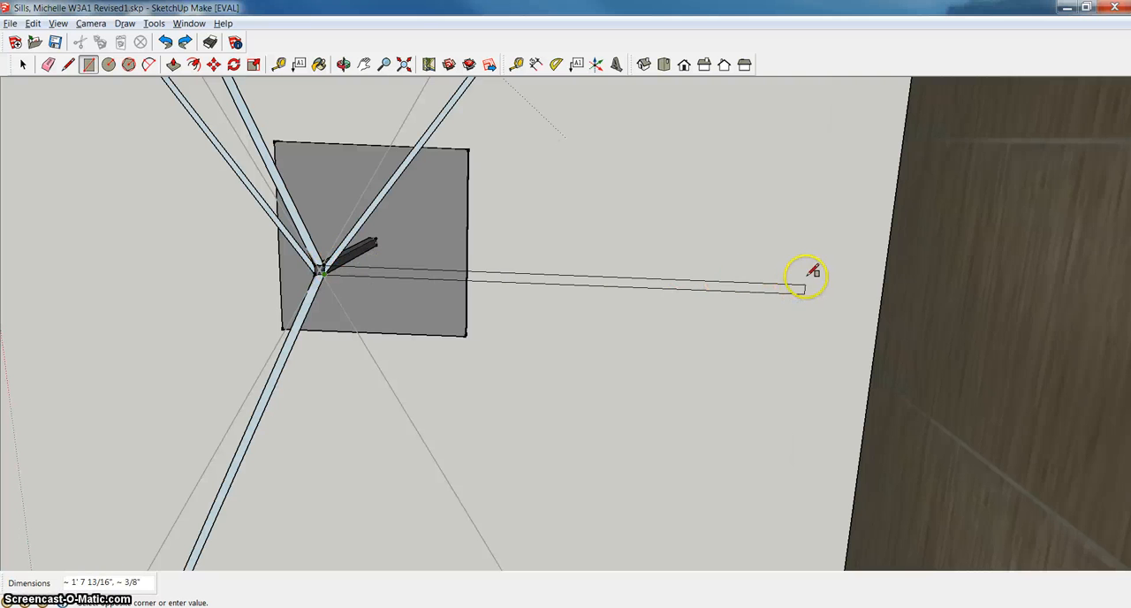
{"action": "left_click", "coordinate": [884, 281]}
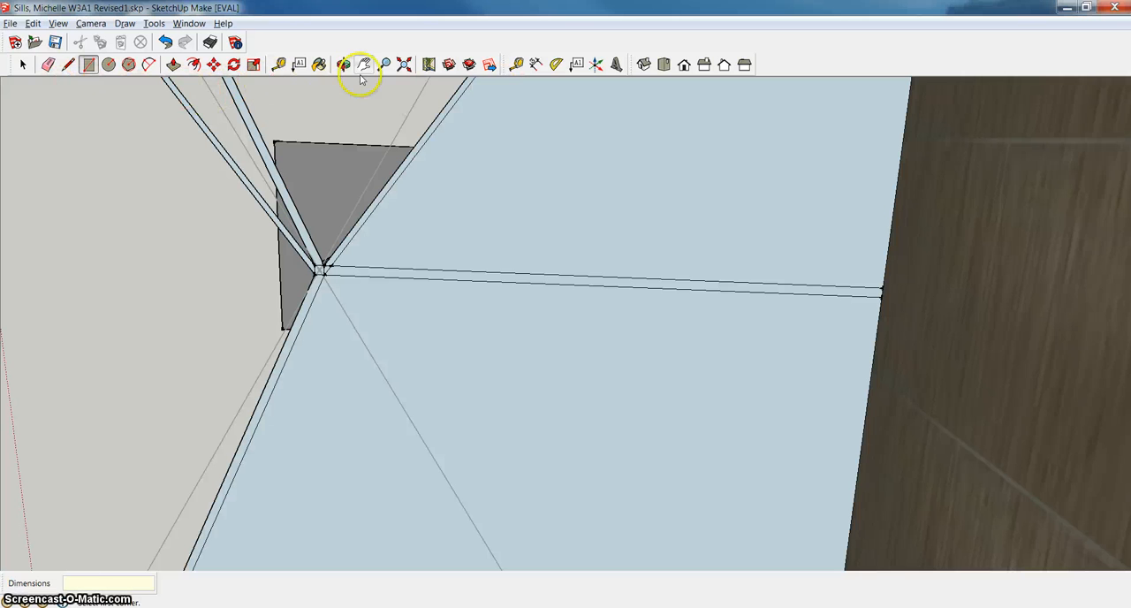
Erase the edges of the two slanted crossbar arms on either side of the new straight arm.
{"action": "left_click", "coordinate": [48, 65]}
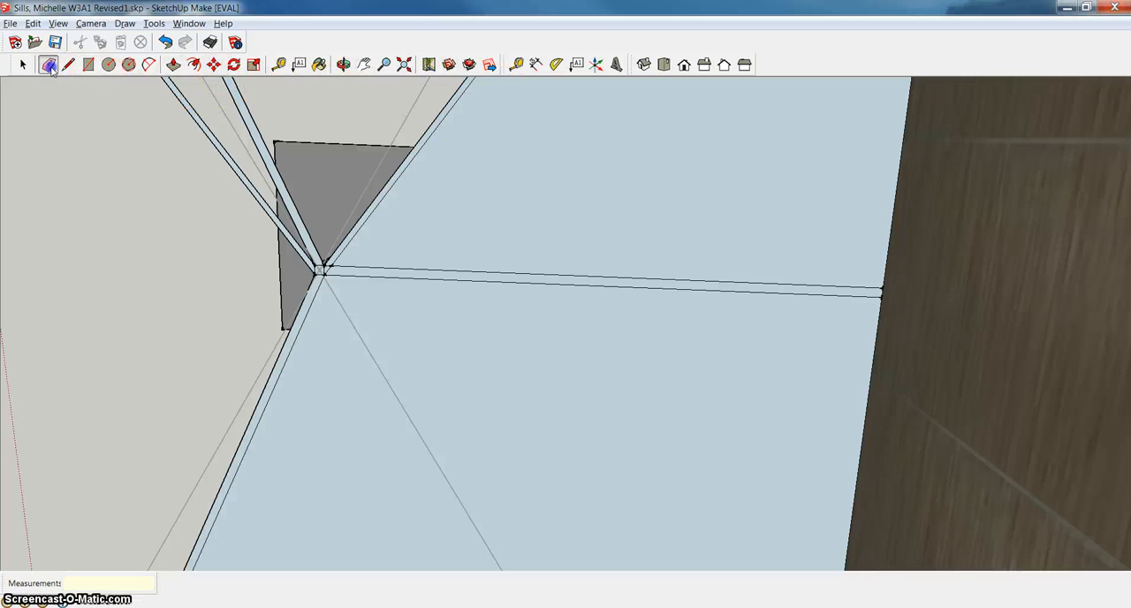
{"action": "left_click", "coordinate": [281, 373]}
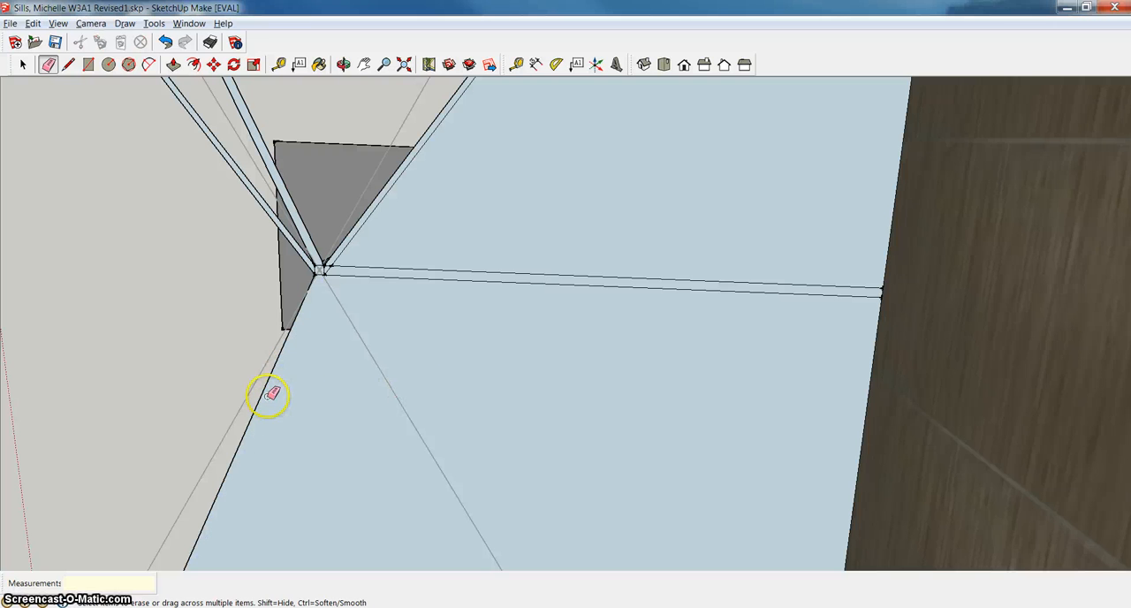
{"action": "left_click", "coordinate": [263, 394]}
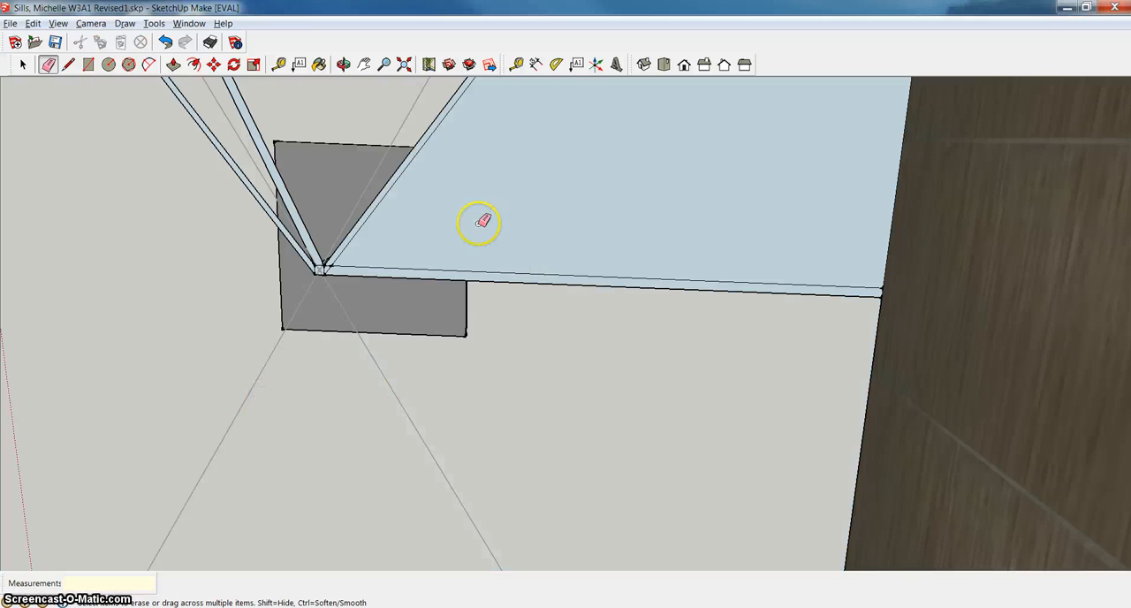
{"action": "left_click", "coordinate": [441, 115]}
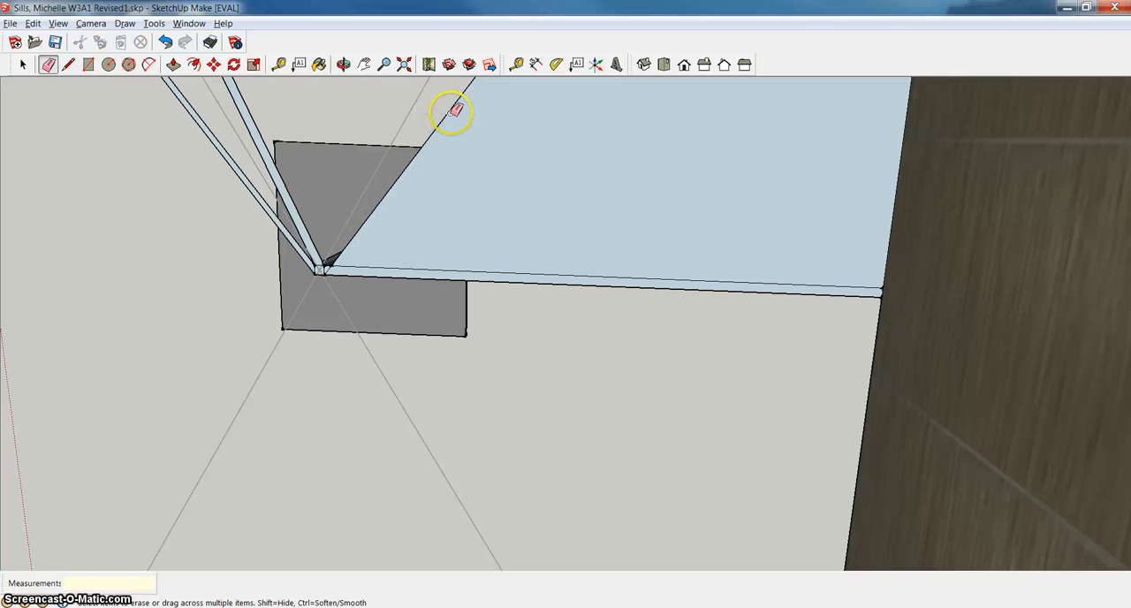
{"action": "left_click", "coordinate": [453, 109]}
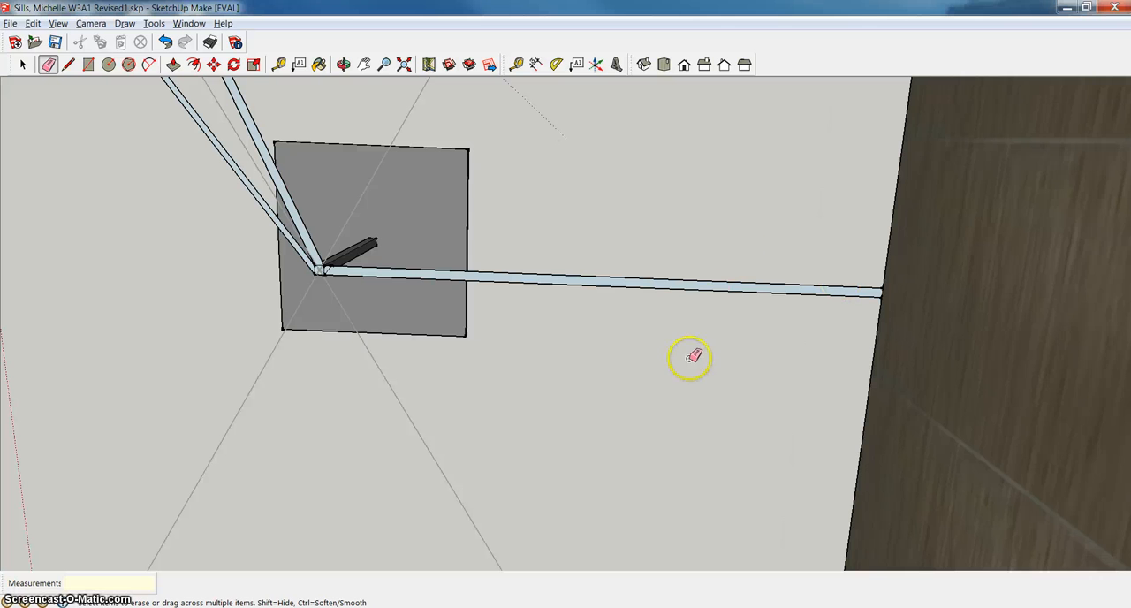
Try to erase the remaining slanted arms with the lamp component closed, and undo the erasure.
{"action": "right_click", "coordinate": [689, 358]}
{"action": "left_click", "coordinate": [735, 369]}
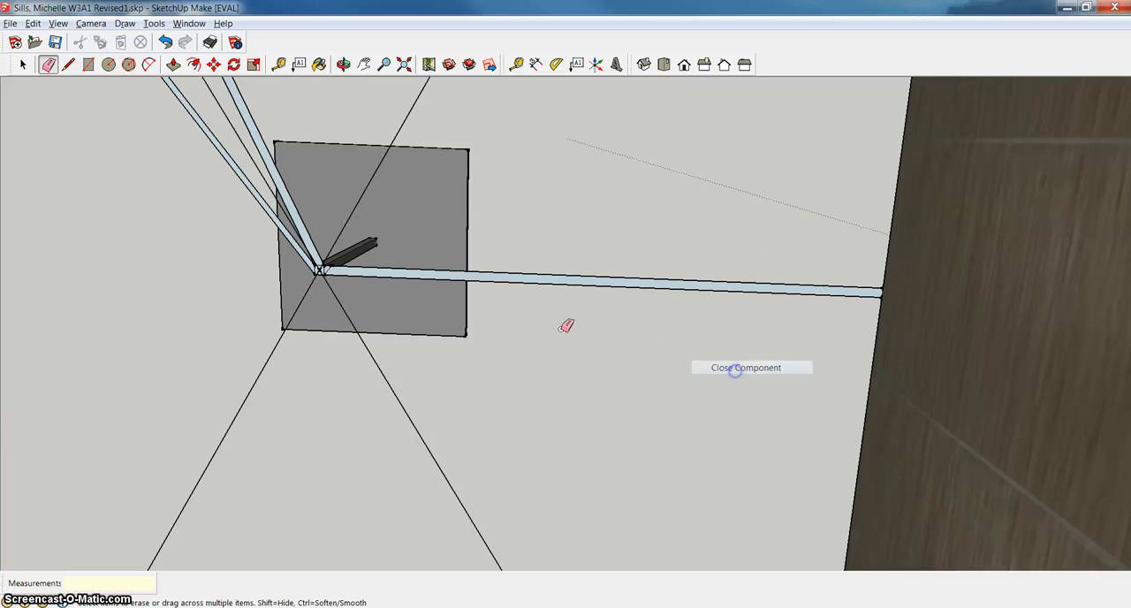
{"action": "left_click", "coordinate": [251, 188]}
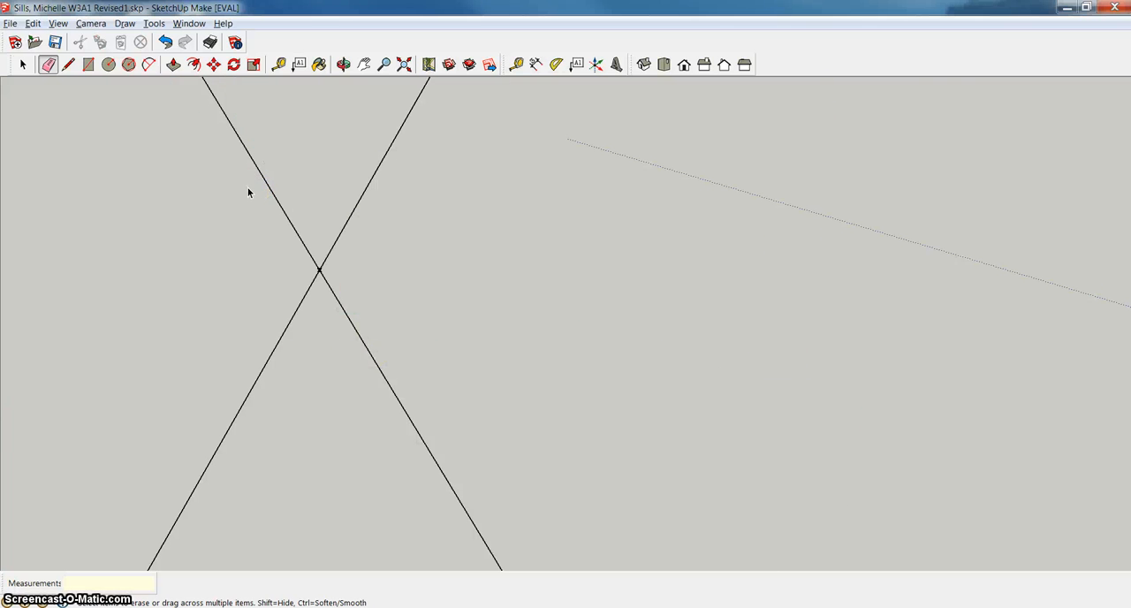
{"action": "key", "text": "space"}
{"action": "left_click", "coordinate": [474, 252]}
{"action": "key", "text": "ctrl+z"}
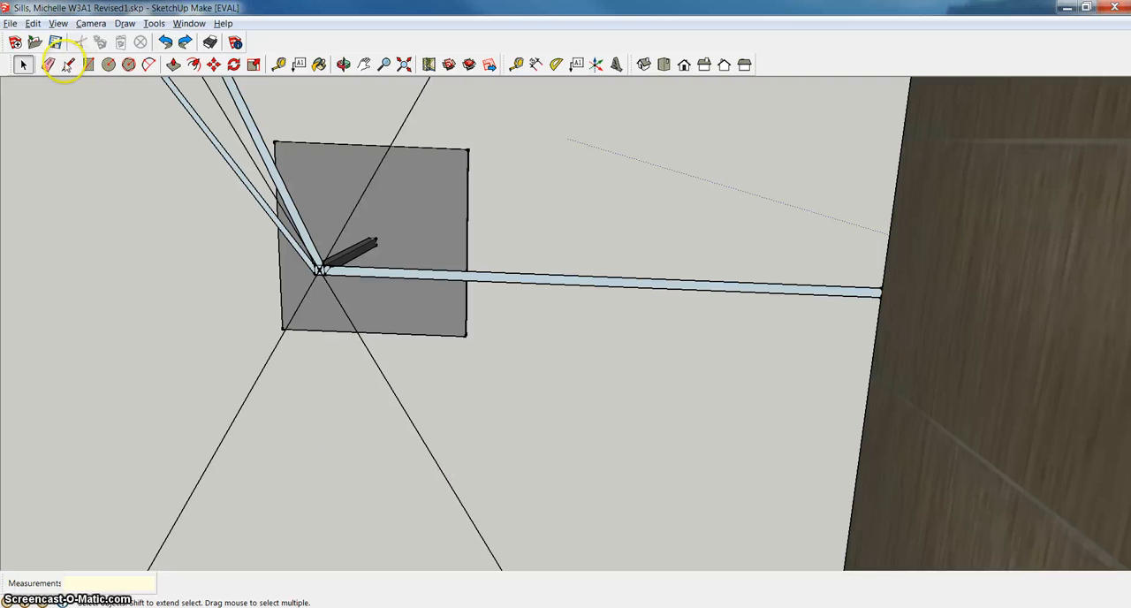
Reopen the lamp component for editing and erase the edges of its two remaining slanted crossbar arms.
{"action": "left_click", "coordinate": [327, 272]}
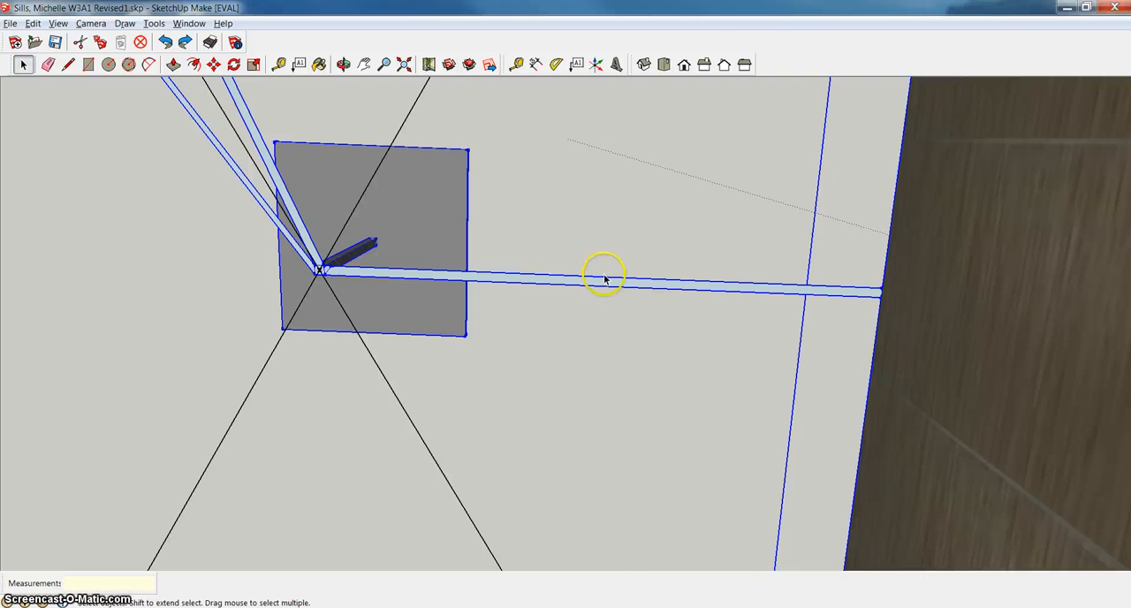
{"action": "right_click", "coordinate": [610, 282]}
{"action": "left_click", "coordinate": [659, 347]}
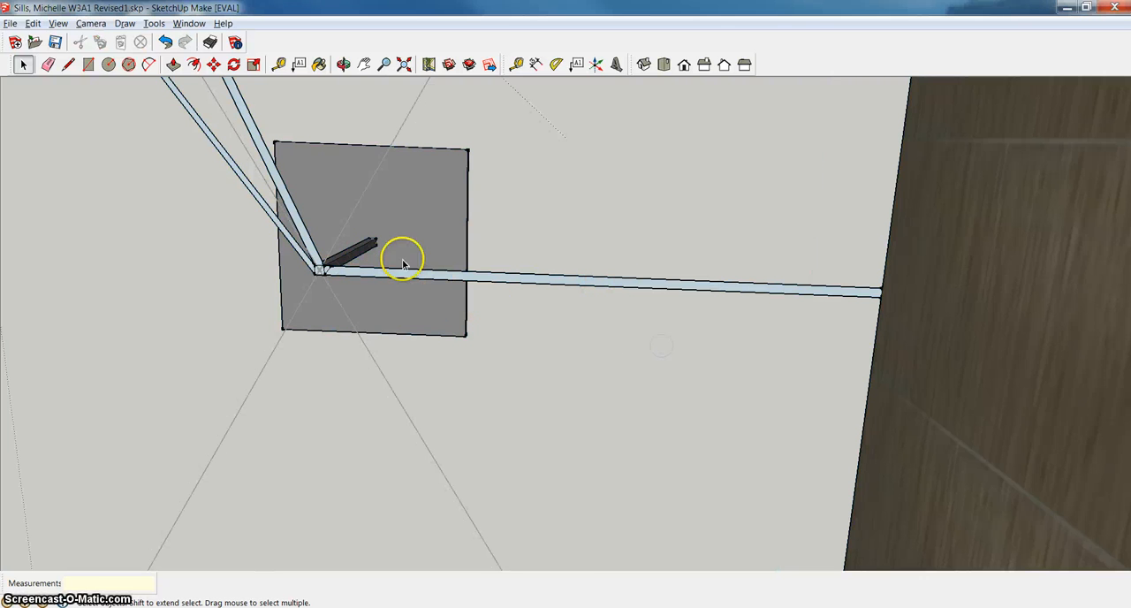
{"action": "left_click", "coordinate": [48, 64]}
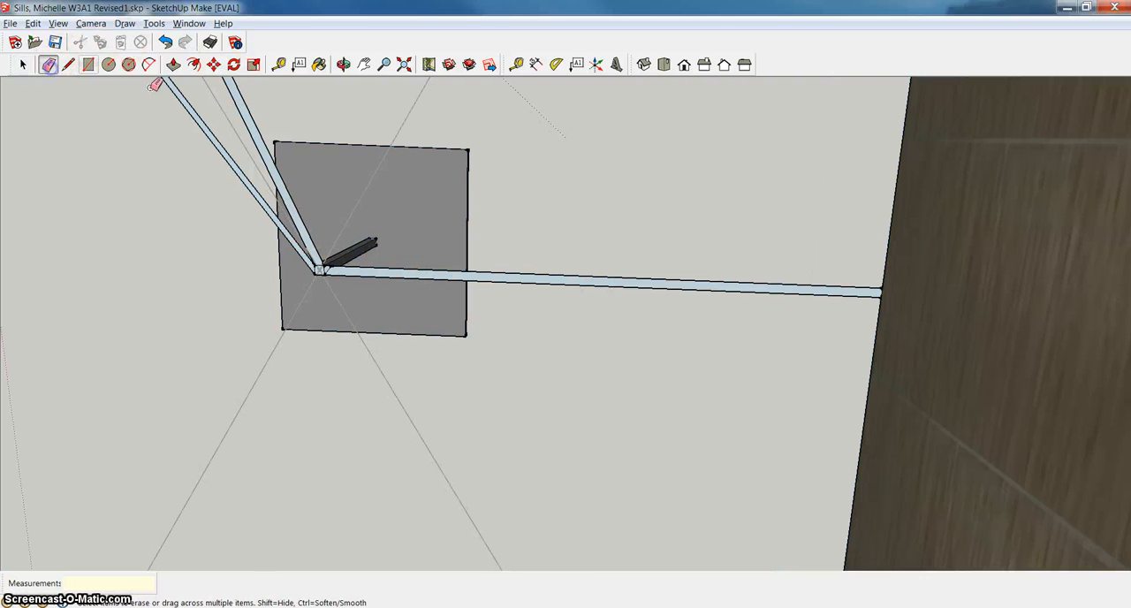
{"action": "left_click", "coordinate": [245, 107]}
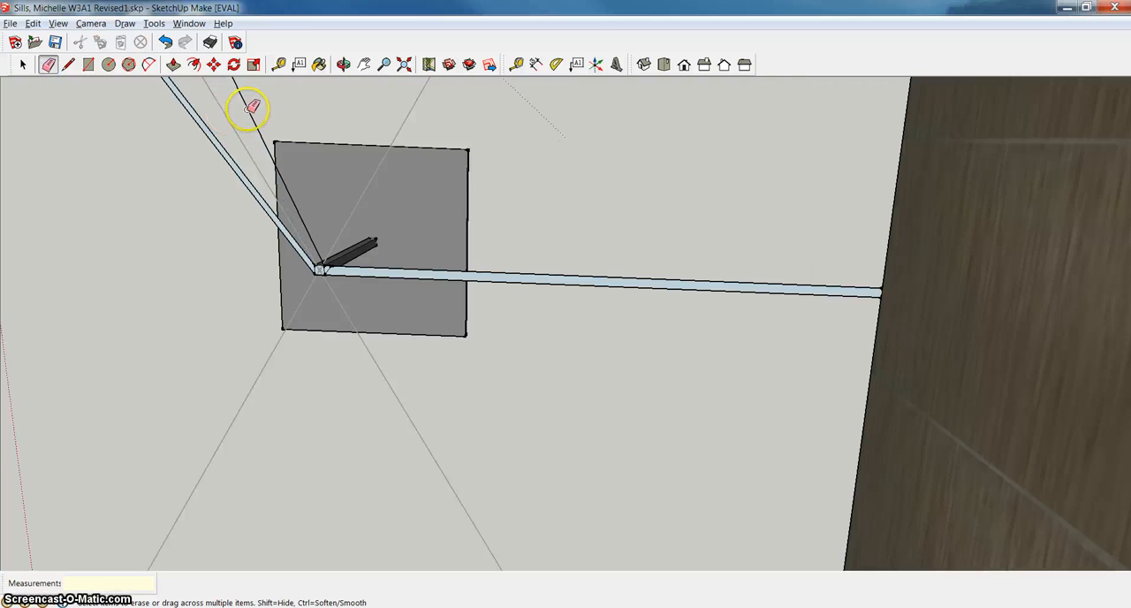
{"action": "left_click", "coordinate": [249, 108]}
{"action": "left_click", "coordinate": [213, 127]}
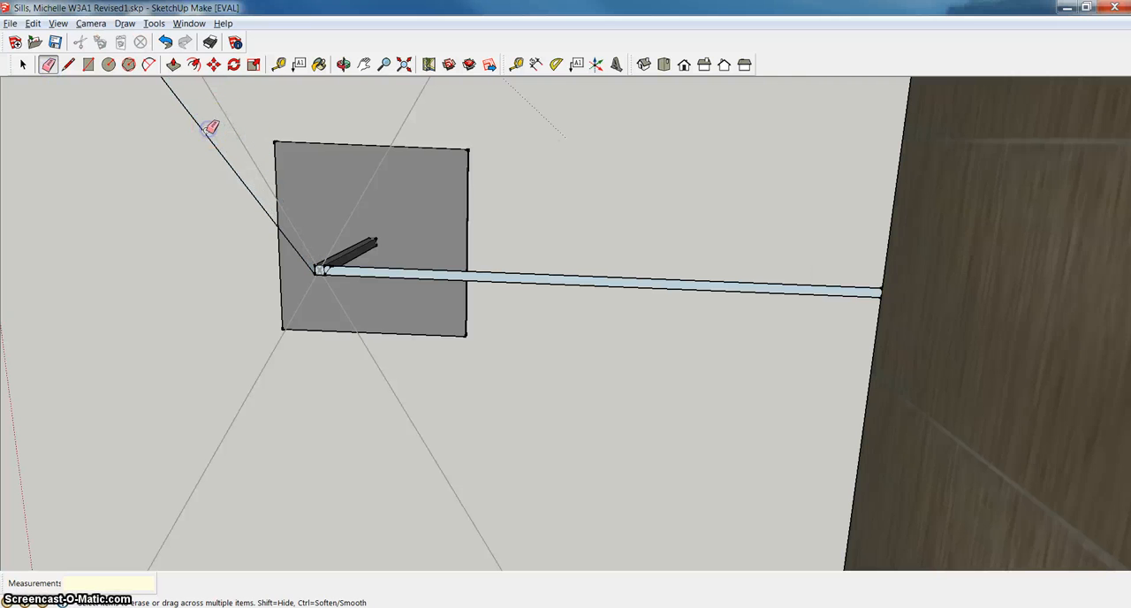
{"action": "left_click", "coordinate": [212, 126]}
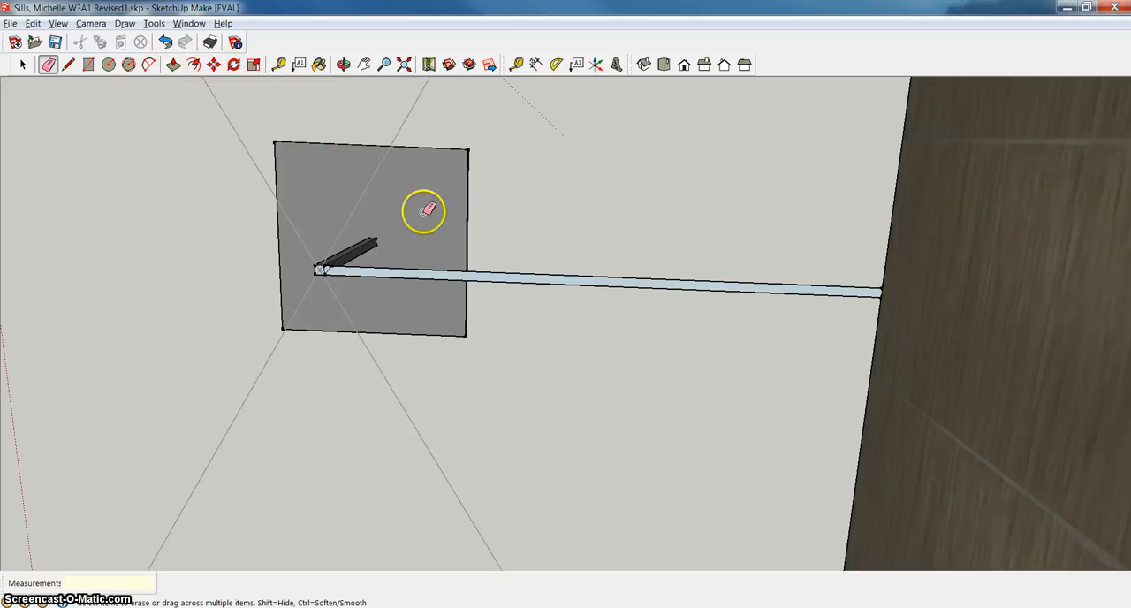
Try to draw a rectangle about 1' 10 13/16" by 3/8" from the post's top toward the opposite lampshade wall.
{"action": "left_click", "coordinate": [363, 63]}
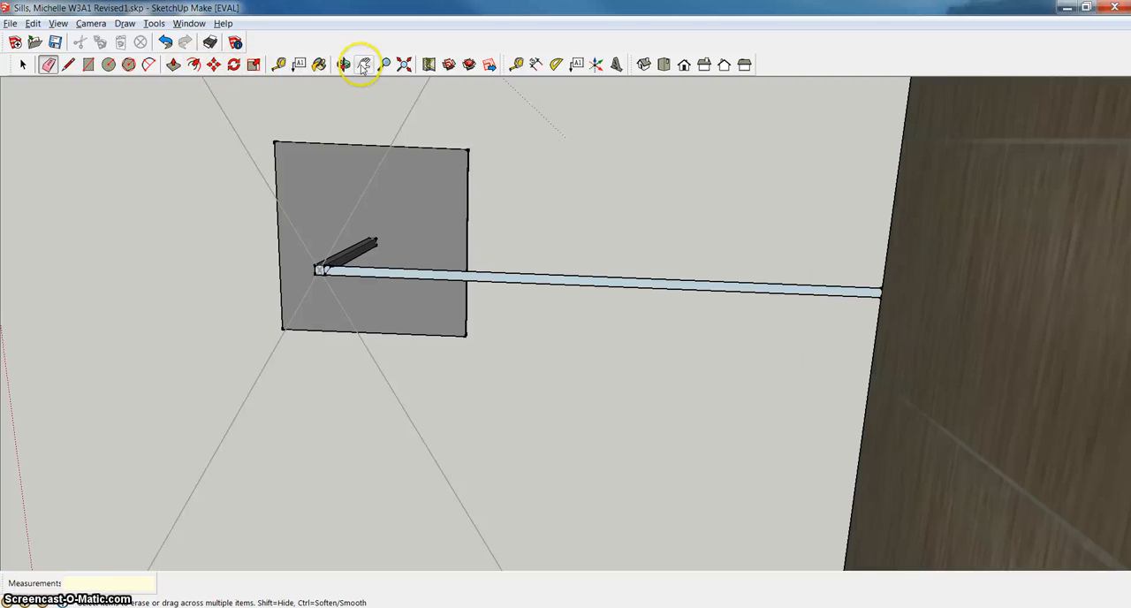
{"action": "left_click_drag", "start_coordinate": [316, 303], "coordinate": [715, 307]}
{"action": "right_click", "coordinate": [689, 311]}
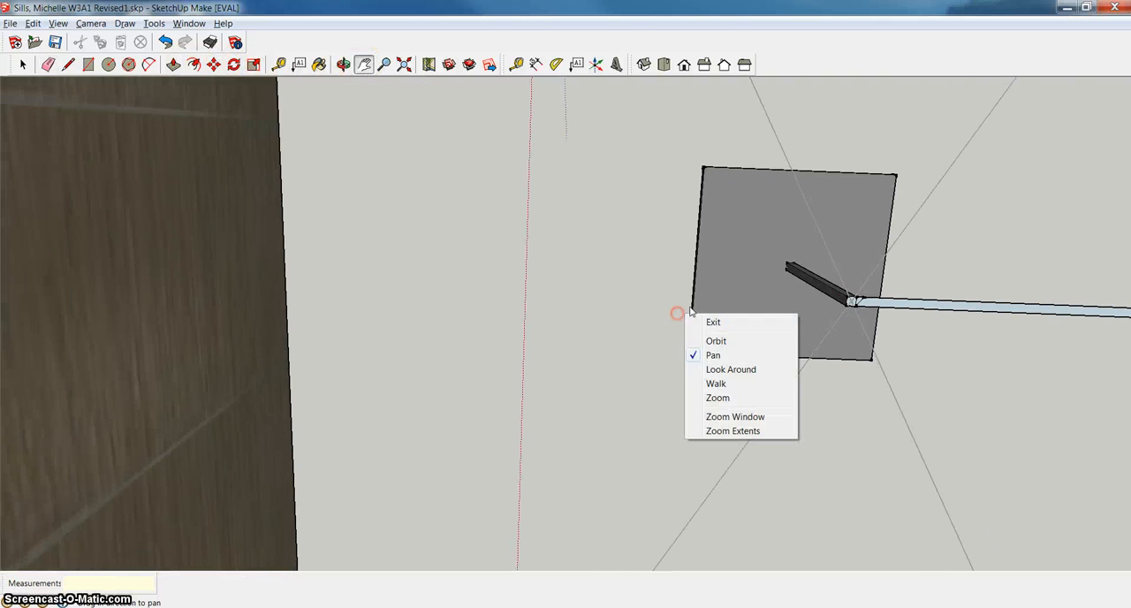
{"action": "left_click", "coordinate": [713, 322]}
{"action": "left_click", "coordinate": [88, 63]}
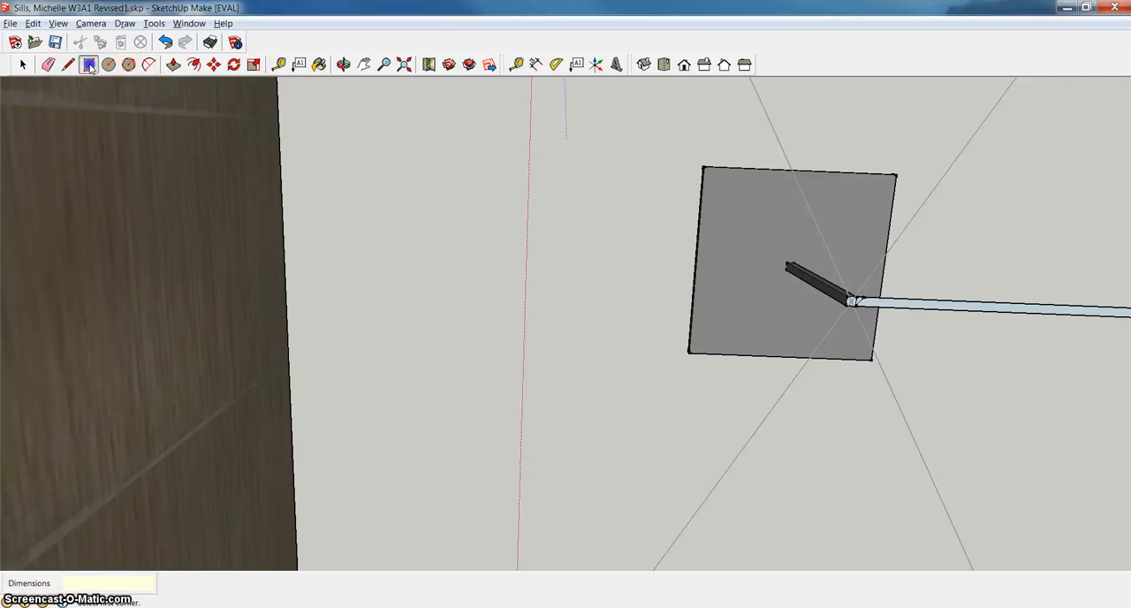
{"action": "left_click", "coordinate": [850, 302]}
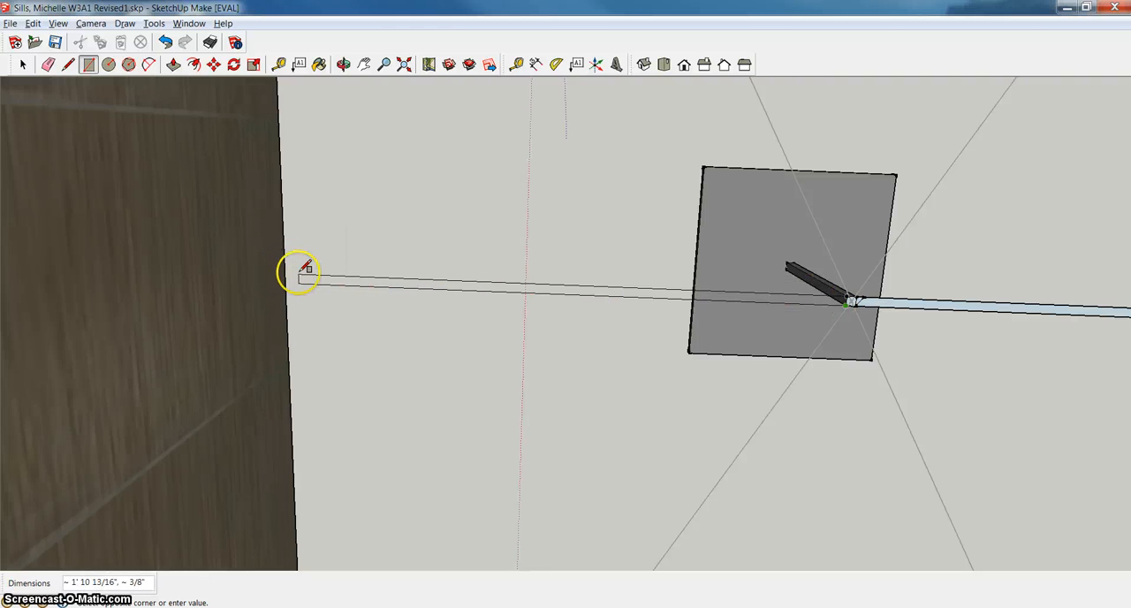
{"action": "left_click", "coordinate": [298, 278]}
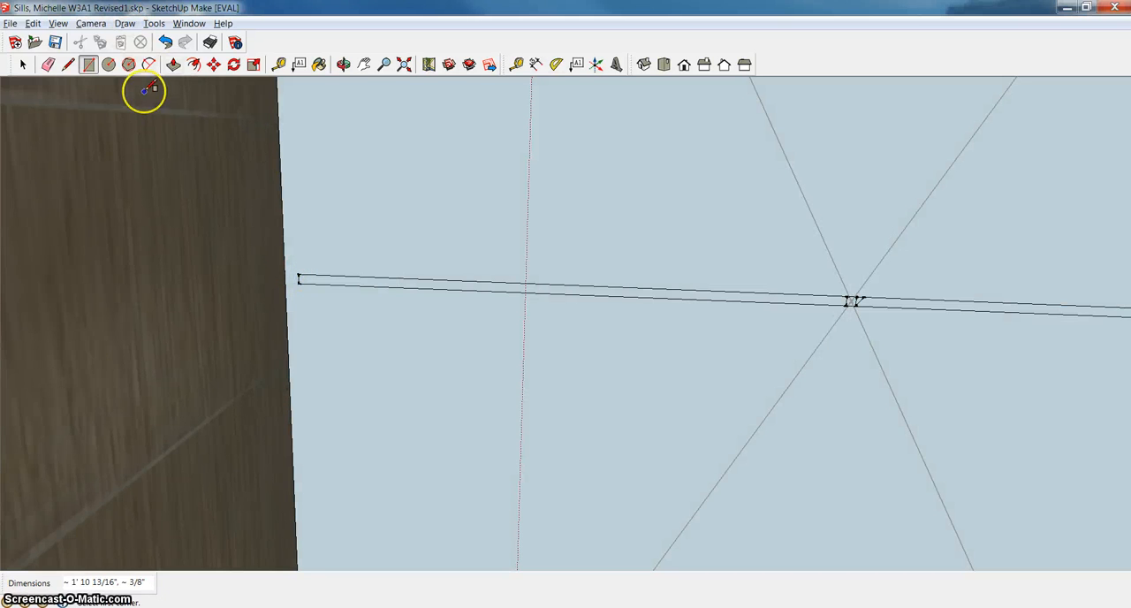
Undo the rectangle drawn from the post's top toward the opposite lampshade wall.
{"action": "left_click", "coordinate": [47, 64]}
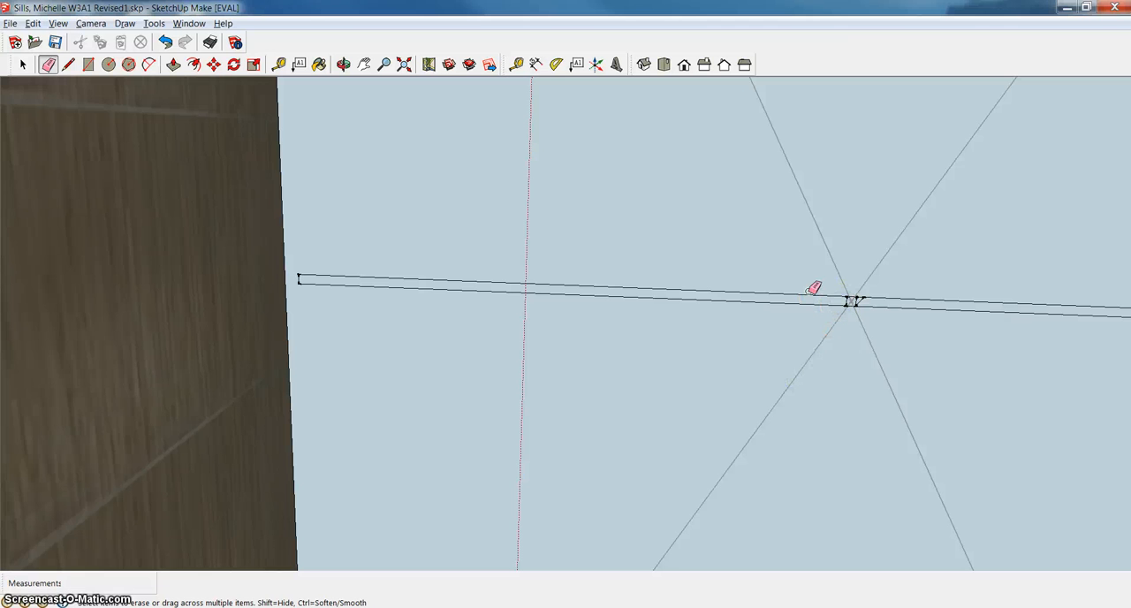
{"action": "key", "text": "ctrl+z"}
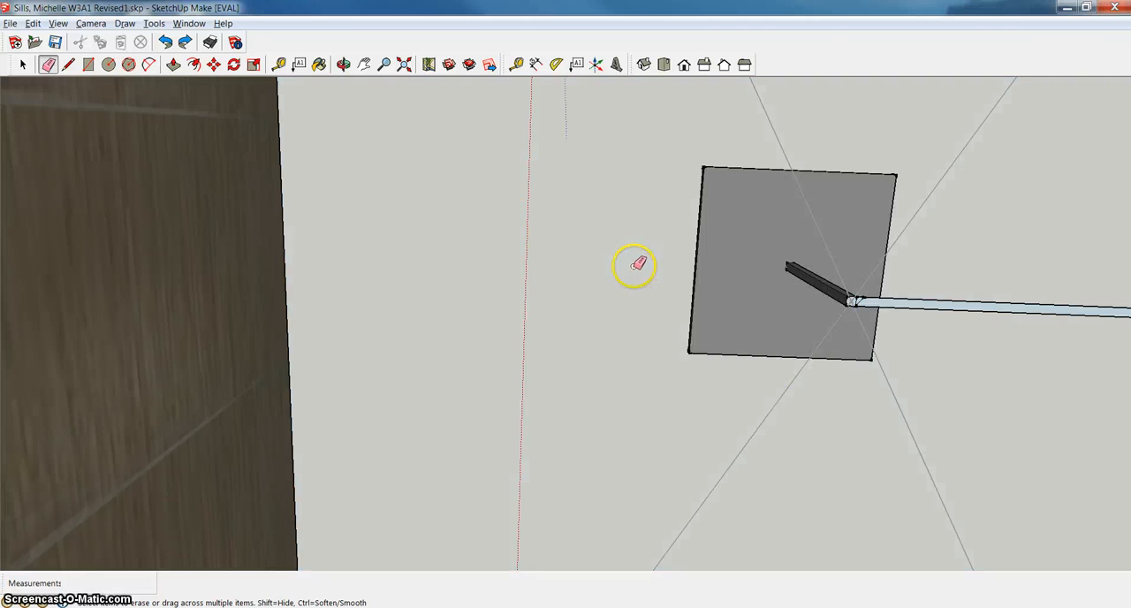
{"action": "right_click", "coordinate": [563, 214]}
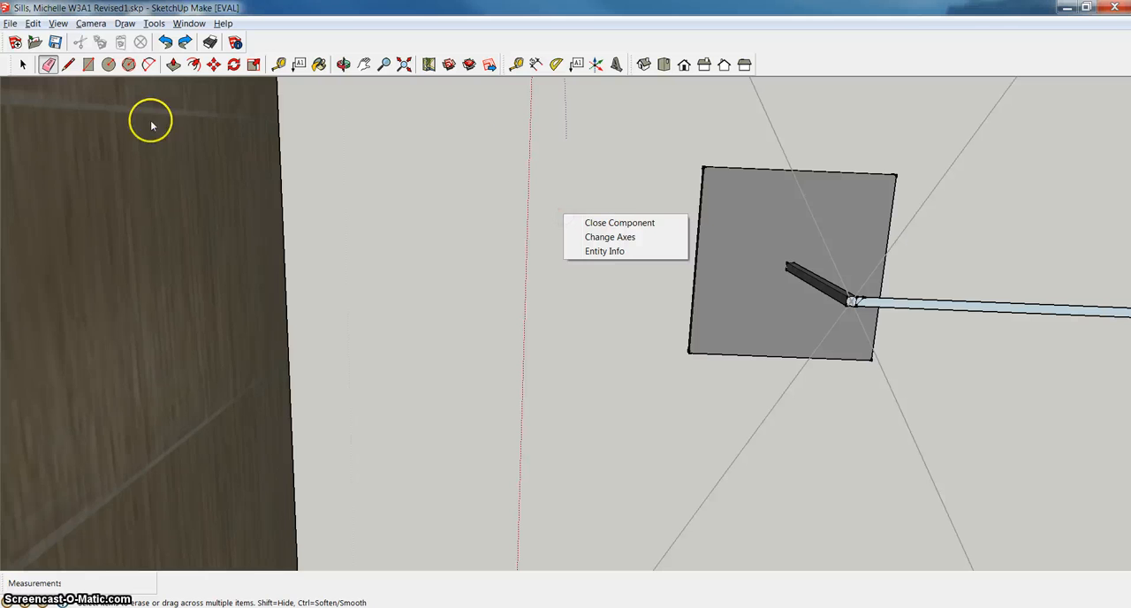
Draw a crossbar rectangle about 1' 11 1/16" by 3/8" from the post's top to the opposite lampshade wall.
{"action": "left_click", "coordinate": [88, 65]}
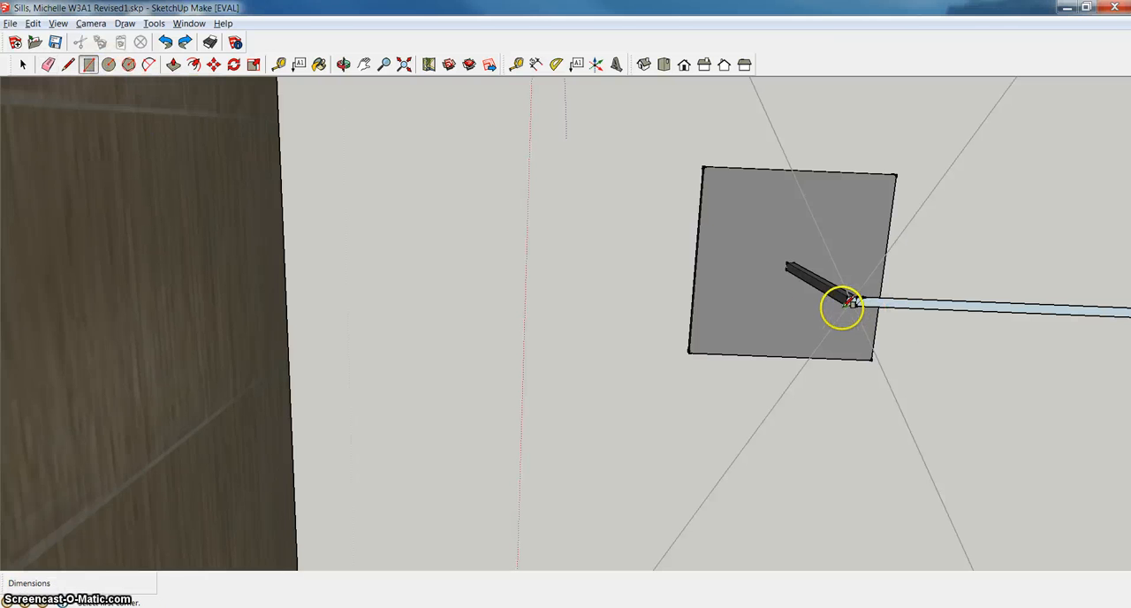
{"action": "left_click", "coordinate": [849, 302]}
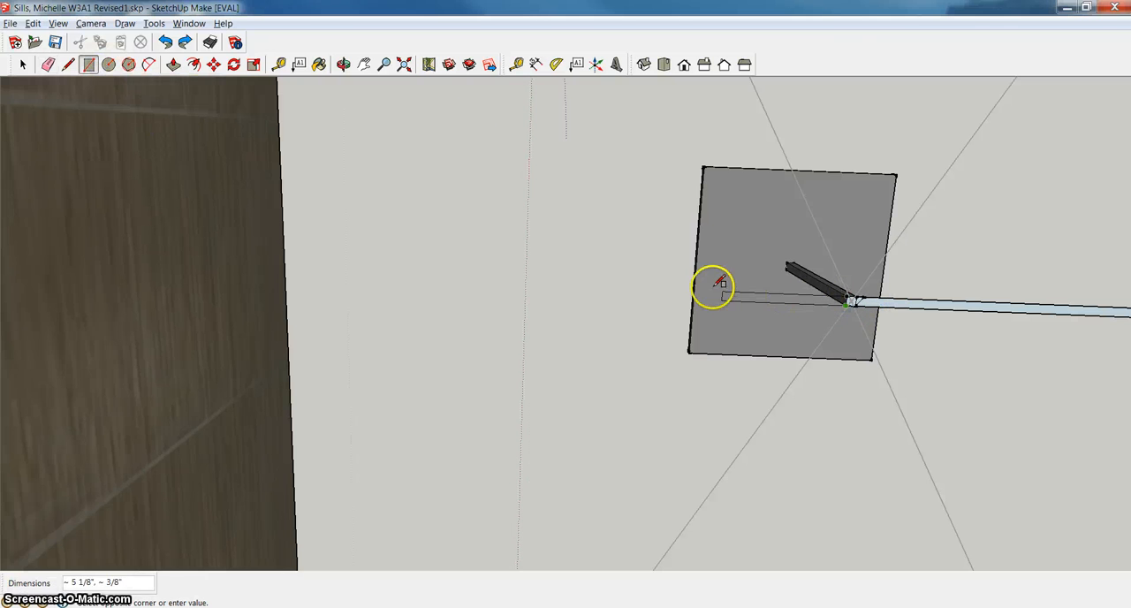
{"action": "left_click", "coordinate": [285, 271]}
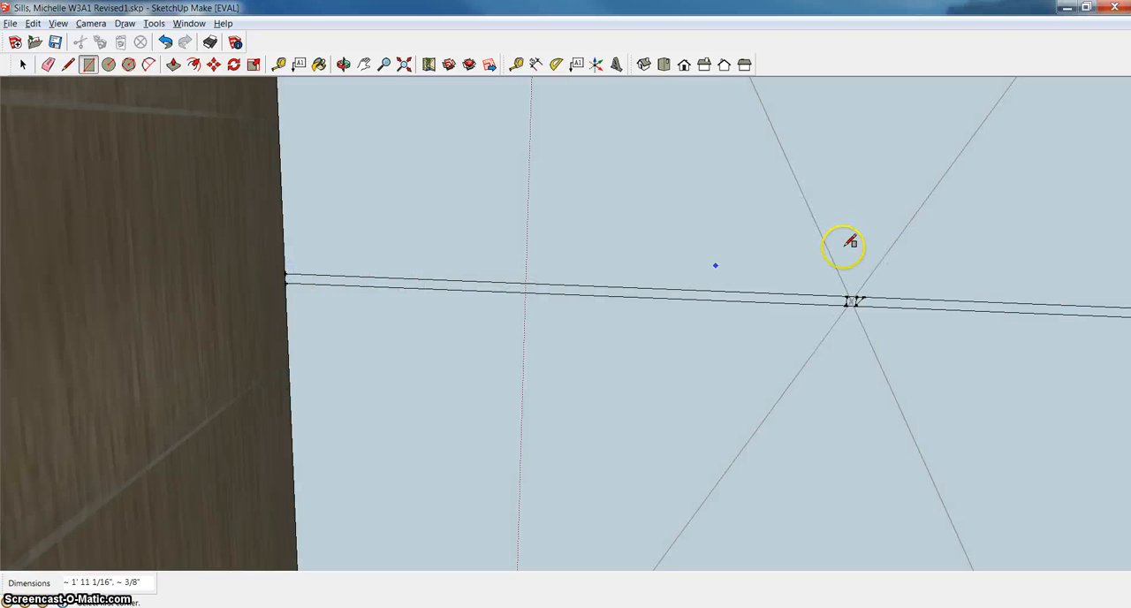
{"action": "scroll", "coordinate": [663, 236], "scroll_direction": "down", "scroll_amount": 4}
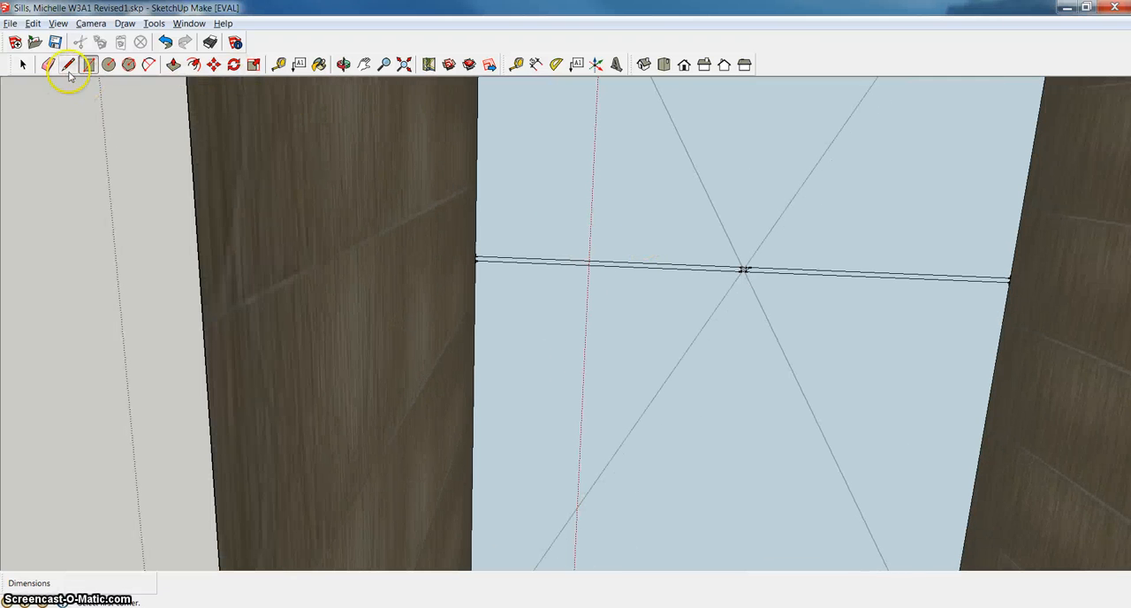
Erase the two large faces filling the lampshade opening on either side of the narrow crossbar strip.
{"action": "left_click", "coordinate": [50, 65]}
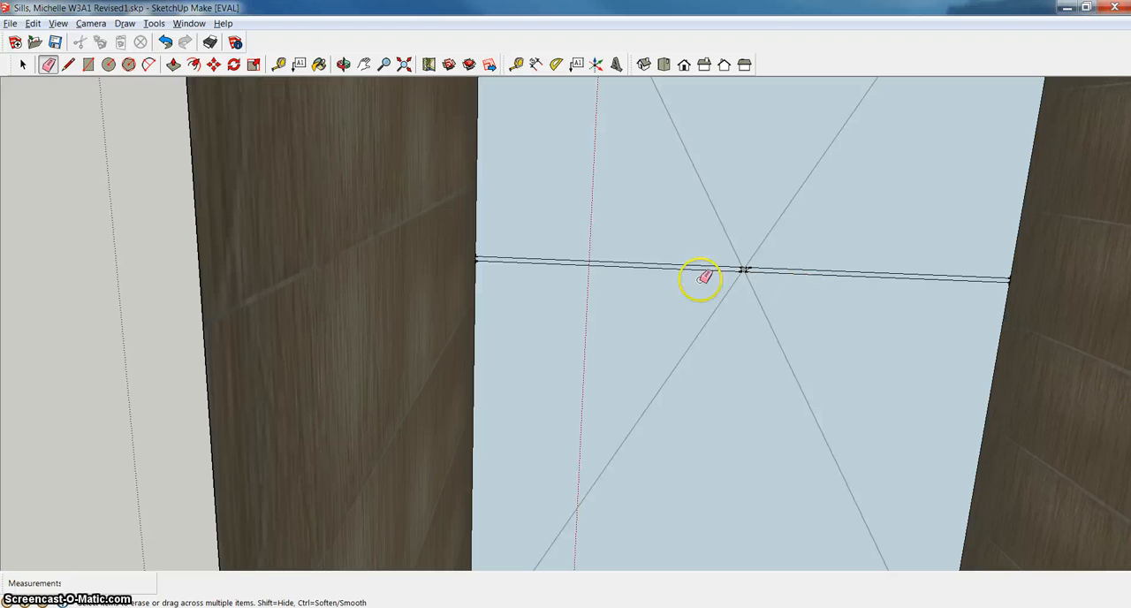
{"action": "right_click", "coordinate": [641, 276]}
{"action": "left_click", "coordinate": [670, 285]}
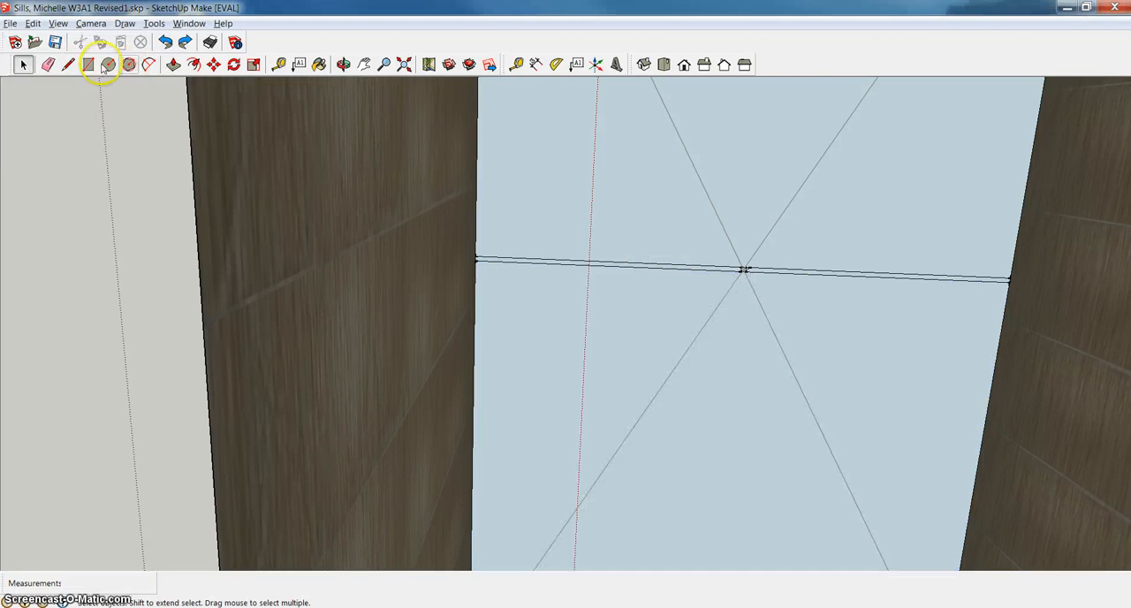
{"action": "left_click", "coordinate": [21, 65]}
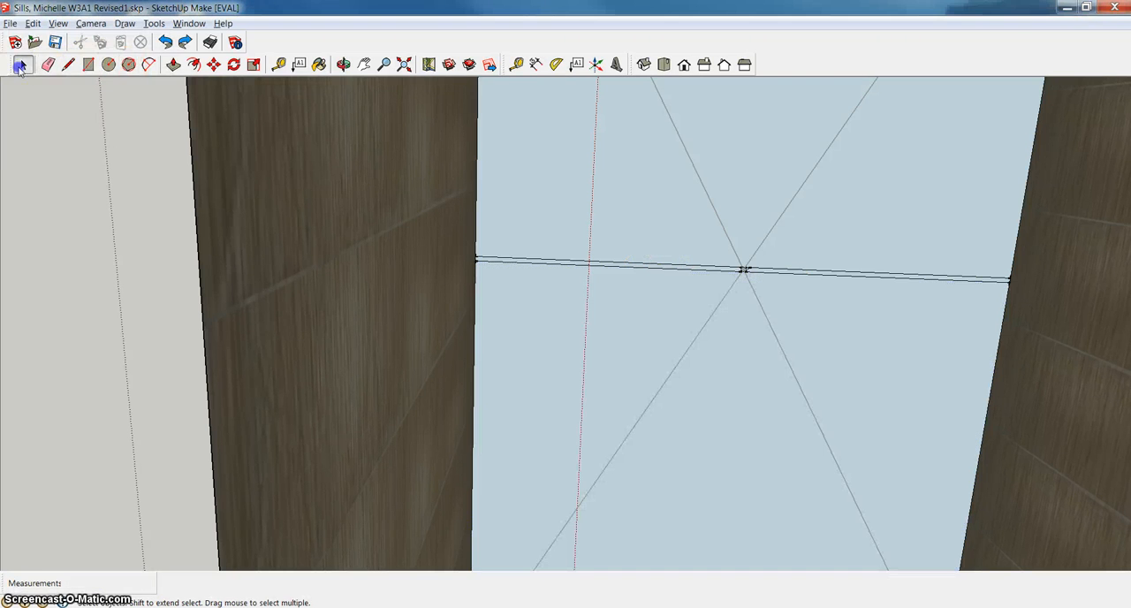
{"action": "left_click", "coordinate": [647, 314]}
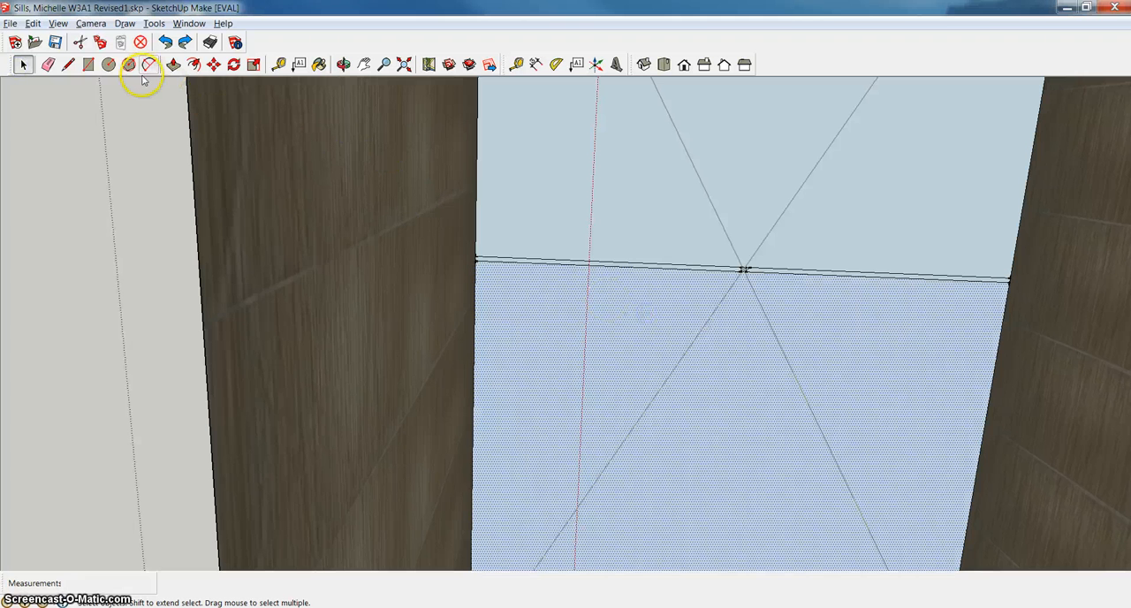
{"action": "right_click", "coordinate": [720, 371]}
{"action": "left_click", "coordinate": [752, 390]}
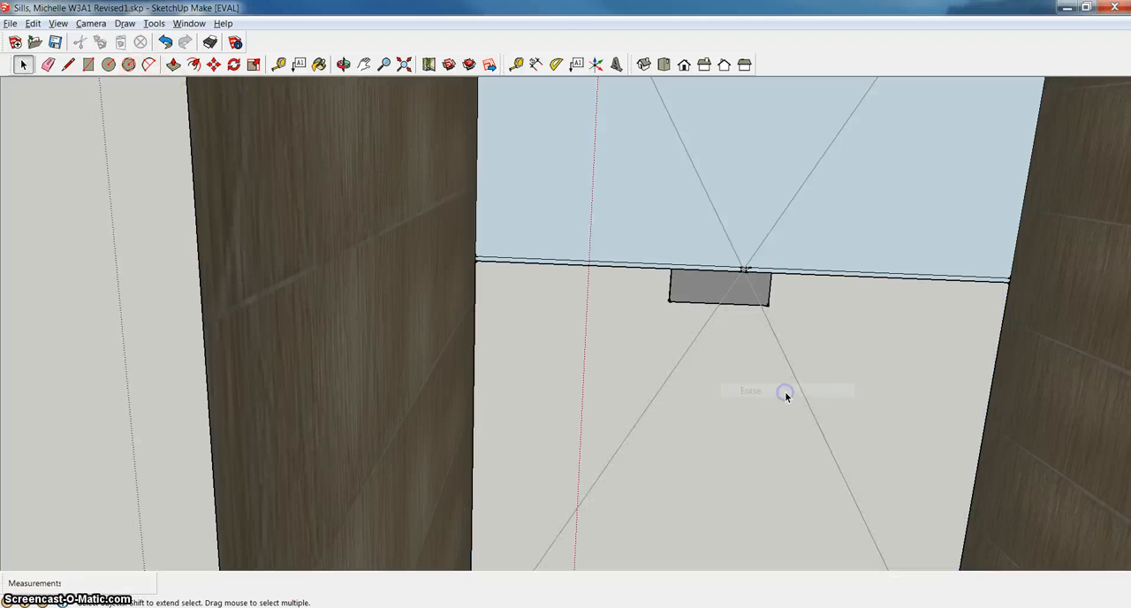
{"action": "left_click", "coordinate": [650, 221]}
{"action": "right_click", "coordinate": [669, 213]}
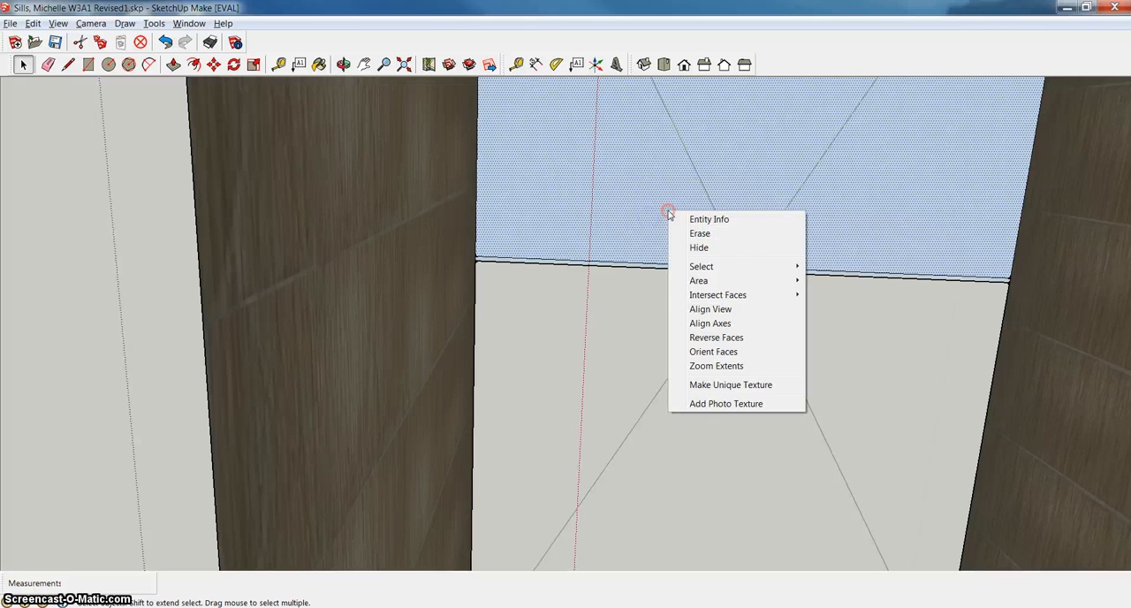
{"action": "left_click", "coordinate": [726, 235]}
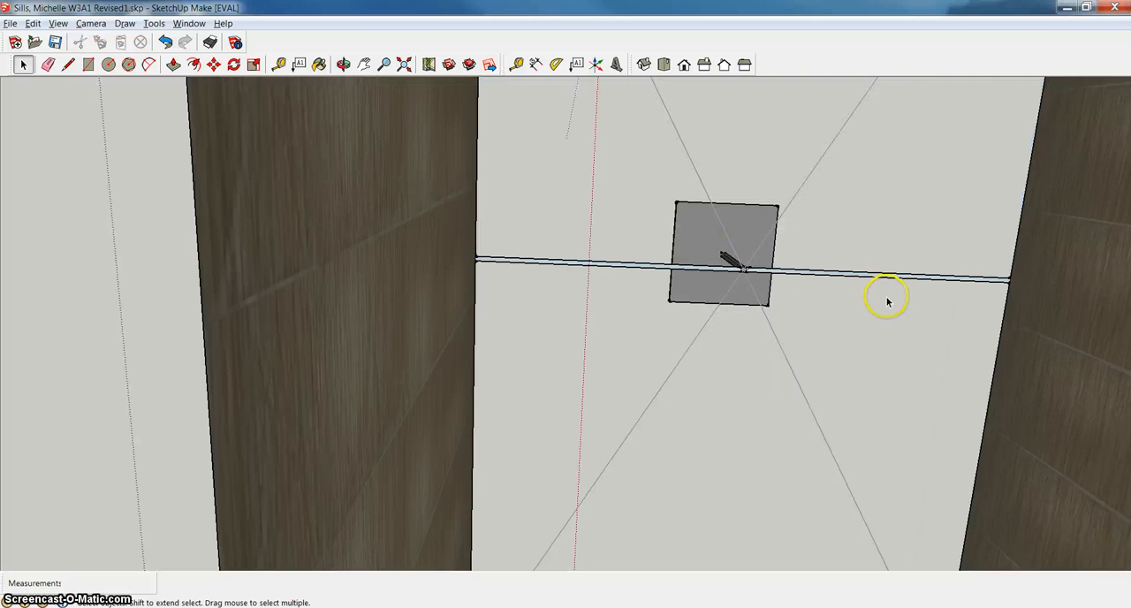
Close the lamp component to finish editing it.
{"action": "scroll", "coordinate": [888, 301], "scroll_direction": "down", "scroll_amount": 4}
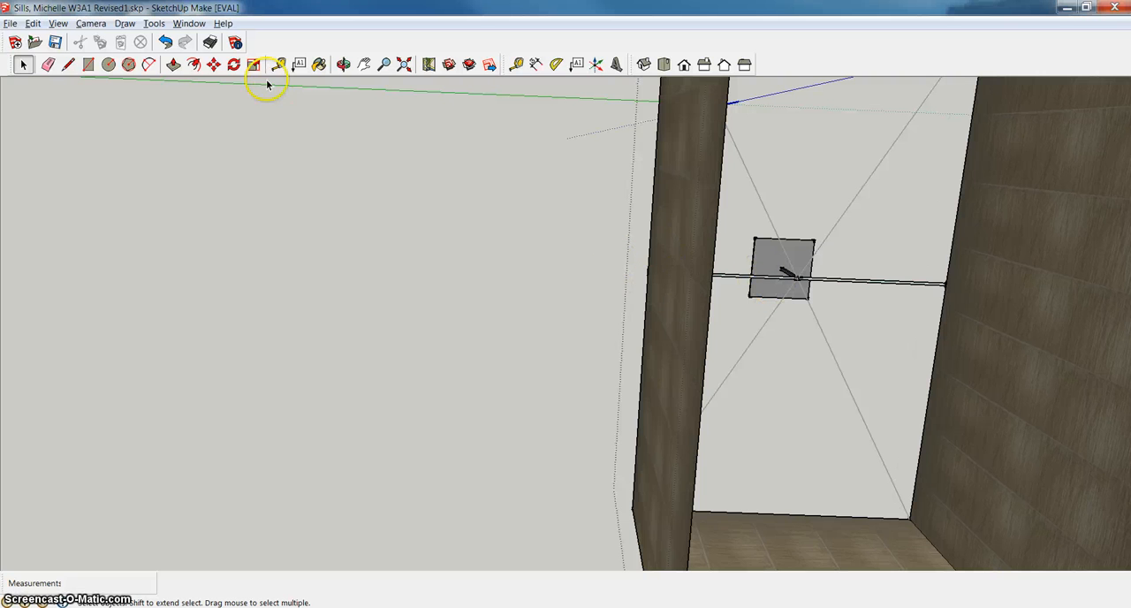
{"action": "right_click", "coordinate": [820, 295]}
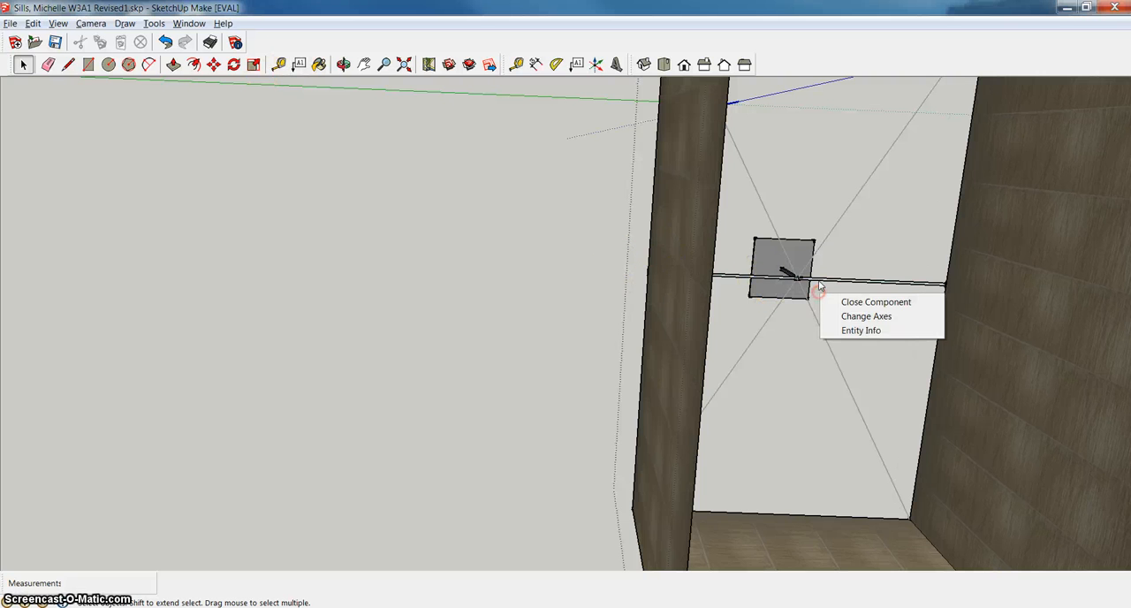
{"action": "left_click", "coordinate": [869, 302]}
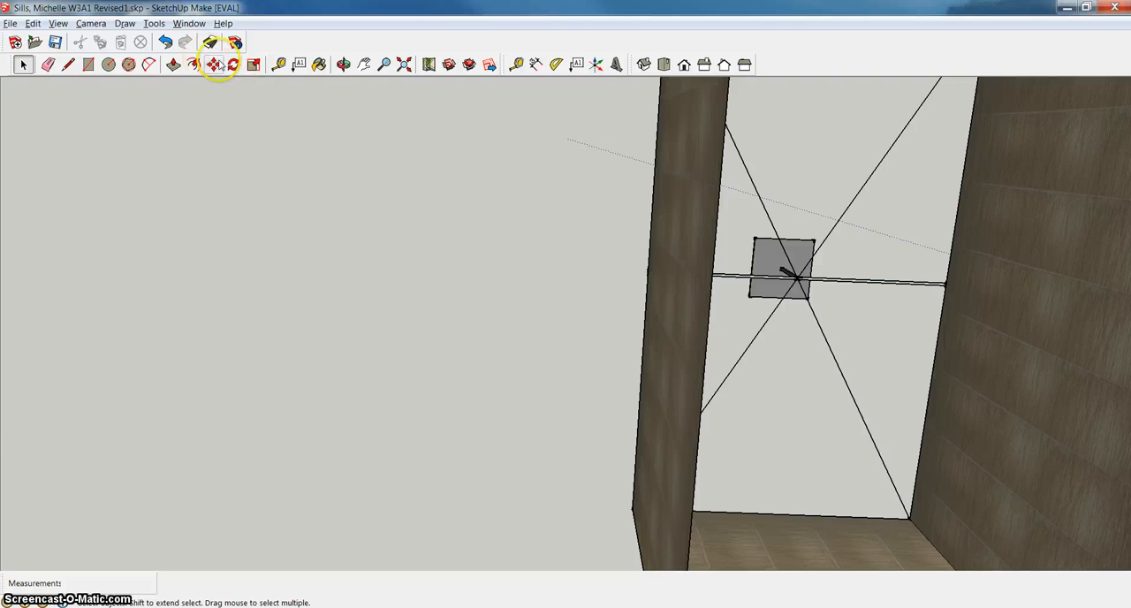
Examine the lamp's shade, post and base from outside at eye level and from several sides.
{"action": "left_click", "coordinate": [344, 65]}
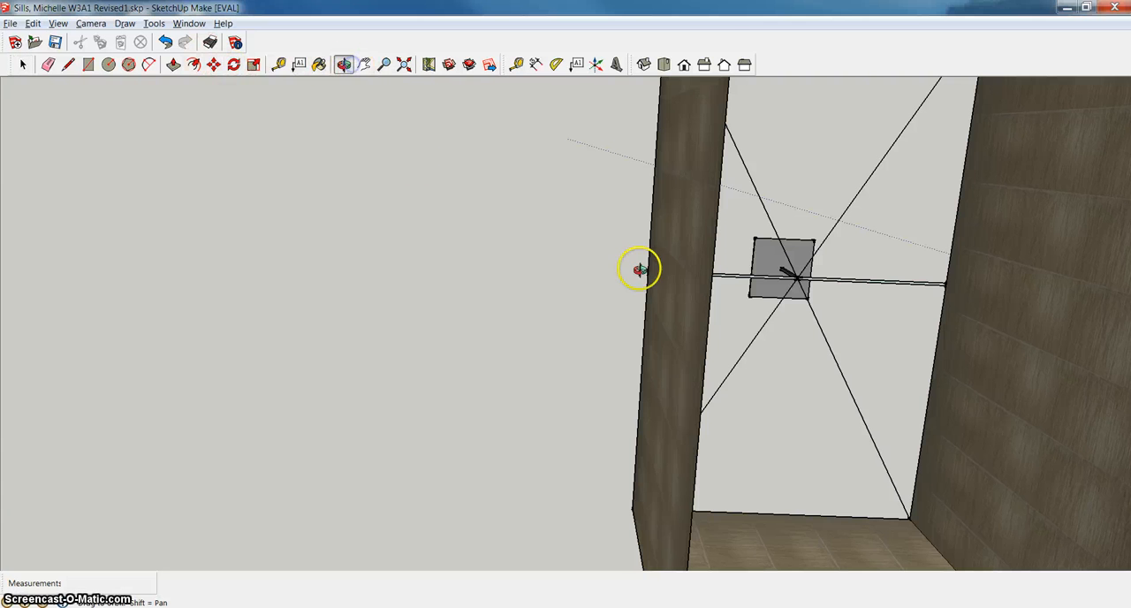
{"action": "left_click_drag", "start_coordinate": [640, 269], "coordinate": [757, 328]}
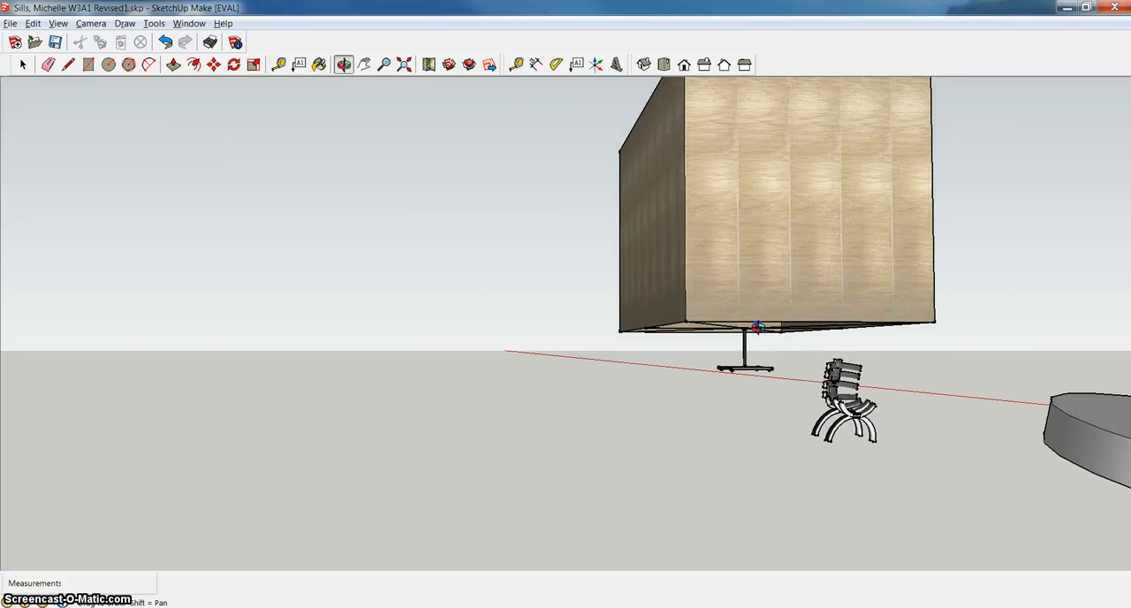
{"action": "right_click", "coordinate": [798, 369]}
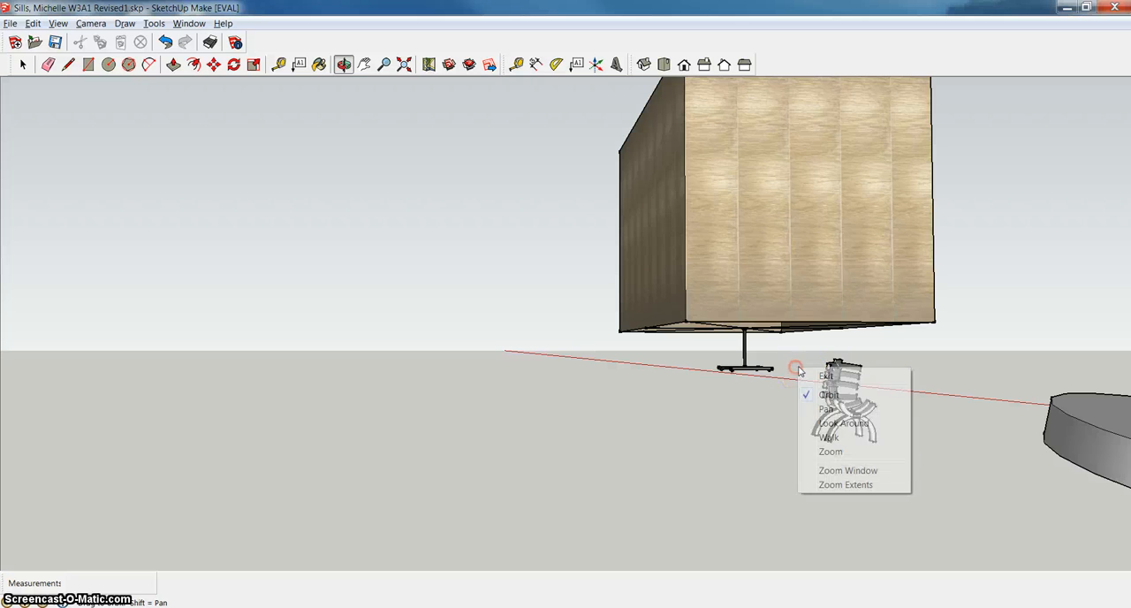
{"action": "left_click", "coordinate": [819, 377]}
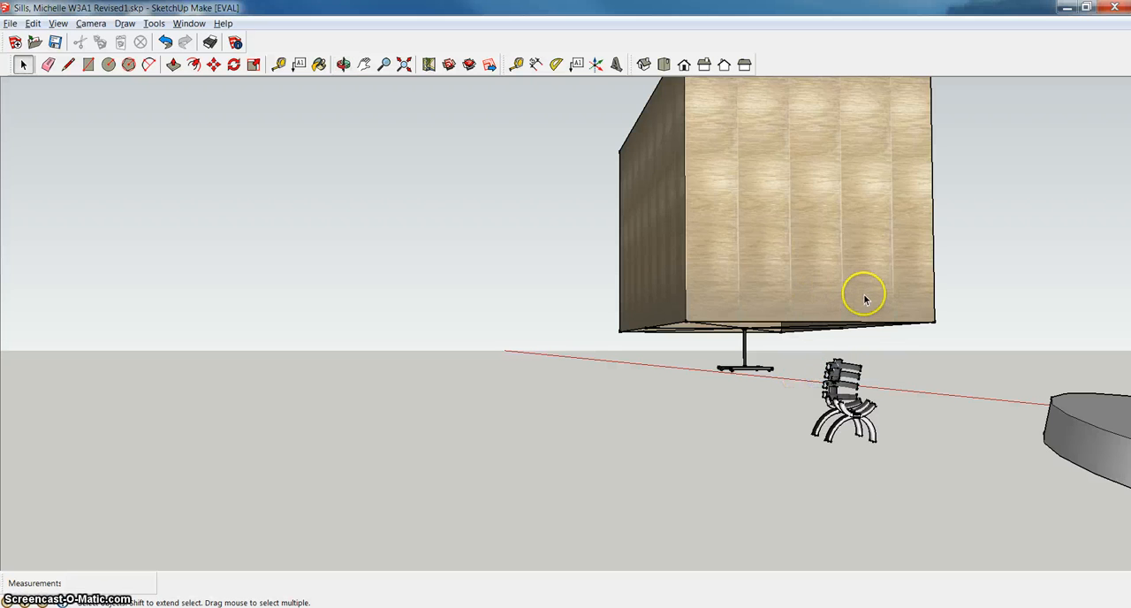
{"action": "scroll", "coordinate": [829, 296], "scroll_direction": "down", "scroll_amount": 3}
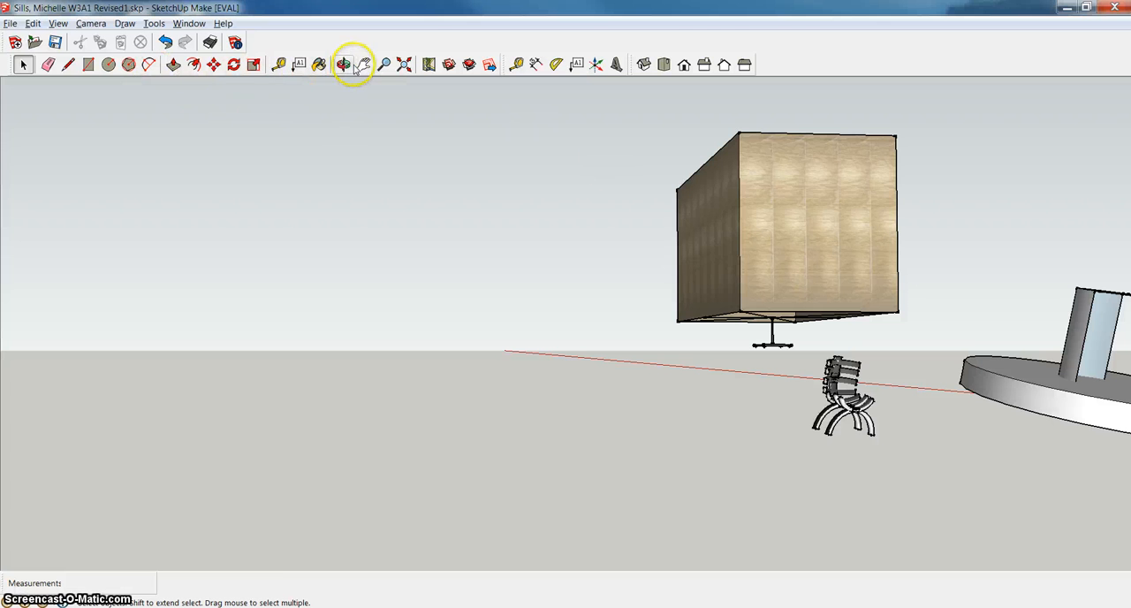
{"action": "left_click", "coordinate": [347, 65]}
{"action": "left_click_drag", "start_coordinate": [636, 189], "coordinate": [696, 189]}
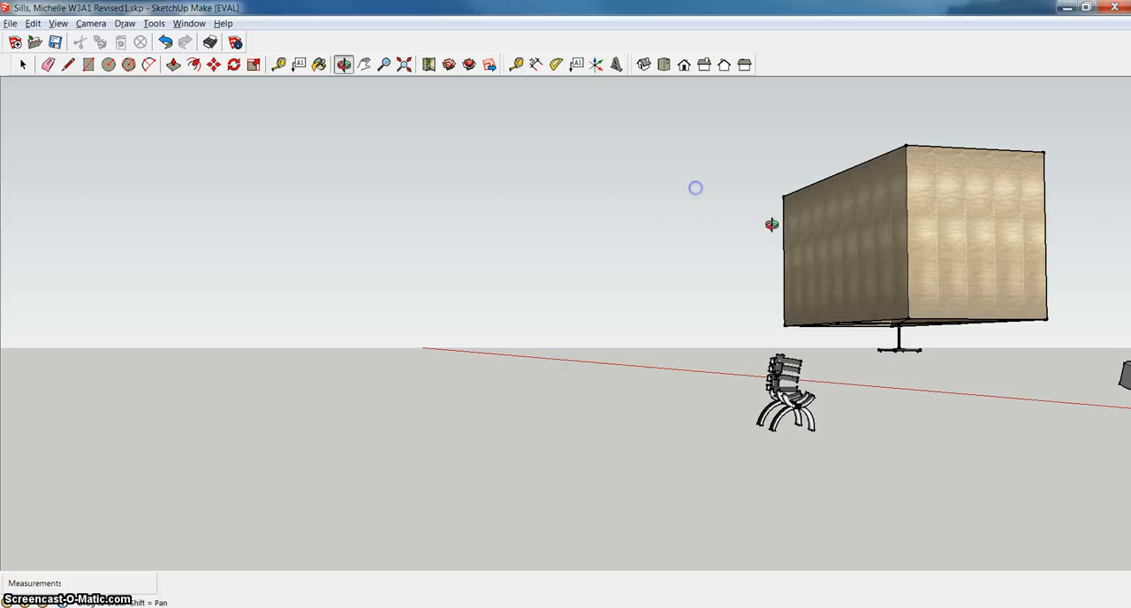